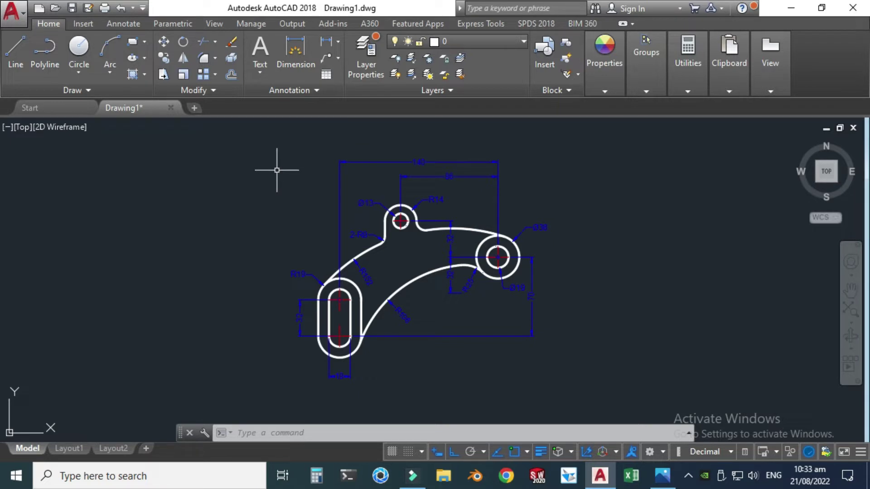
Step: Compare the bracket drawing with the AA.PNG reference image
click(662, 476)
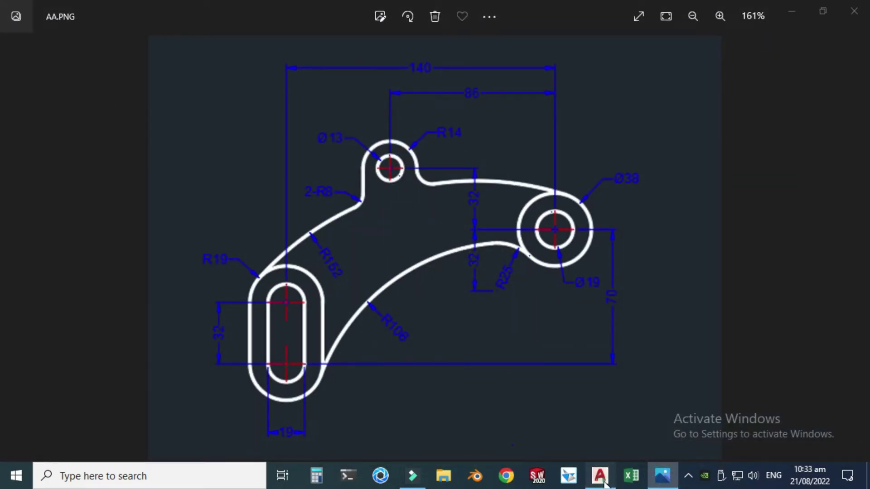
click(600, 476)
scroll(262, 207, down, 2)
scroll(273, 205, up, 2)
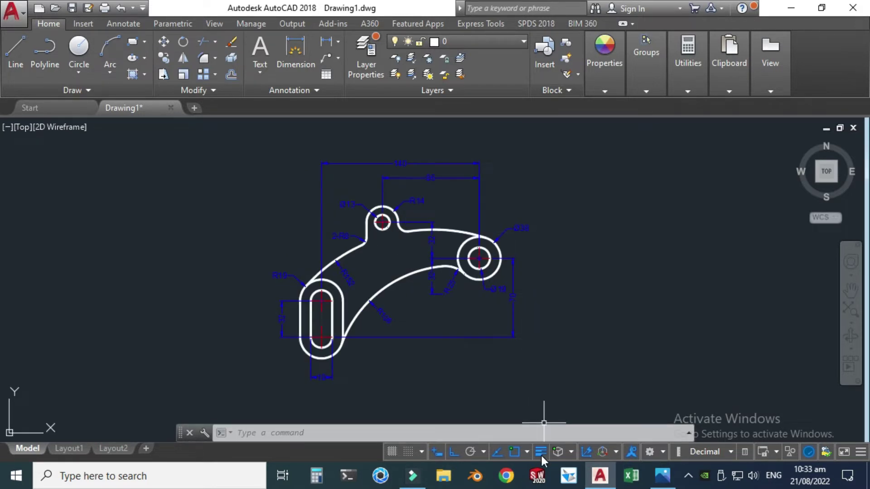
Step: Turn off lineweight display so the bracket outline shows thin lines
click(371, 52)
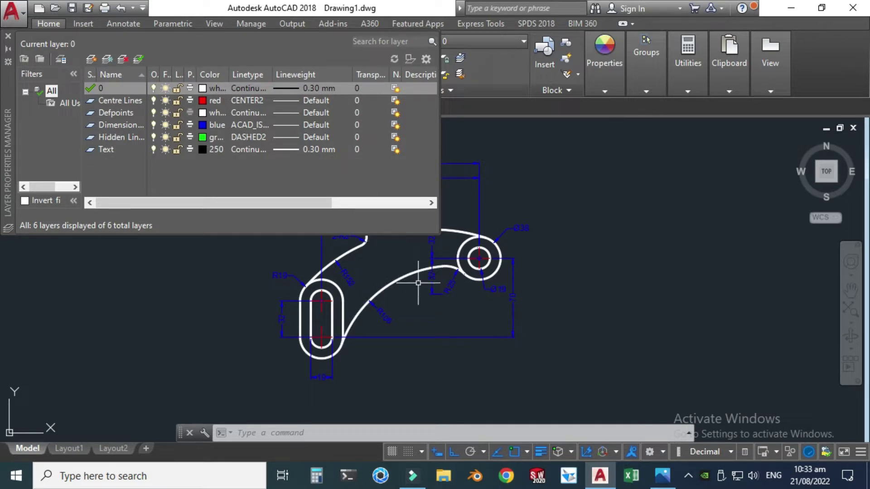
click(540, 452)
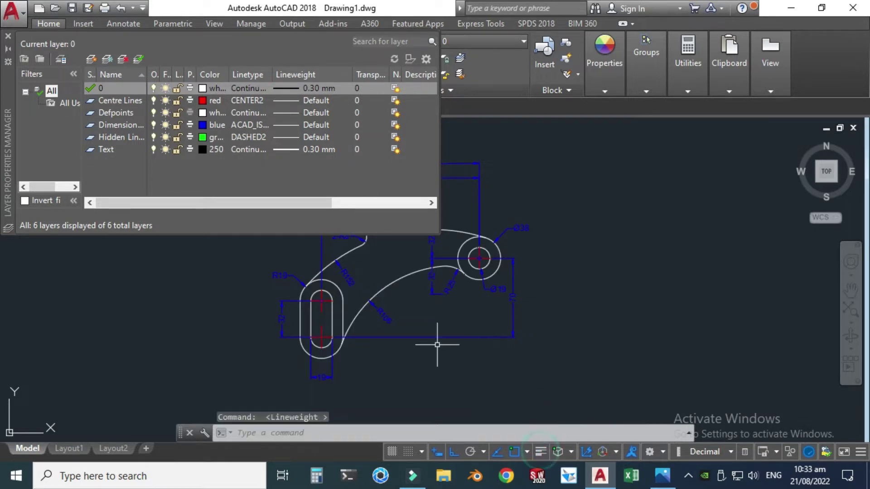
click(8, 37)
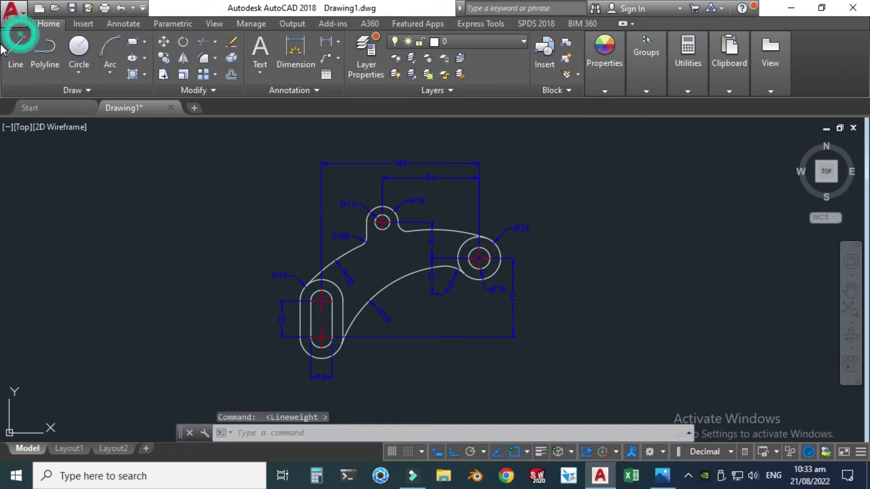
Step: Pan the bracket toward the upper left to leave empty drawing space
scroll(368, 223, down, 1)
scroll(806, 303, up, 2)
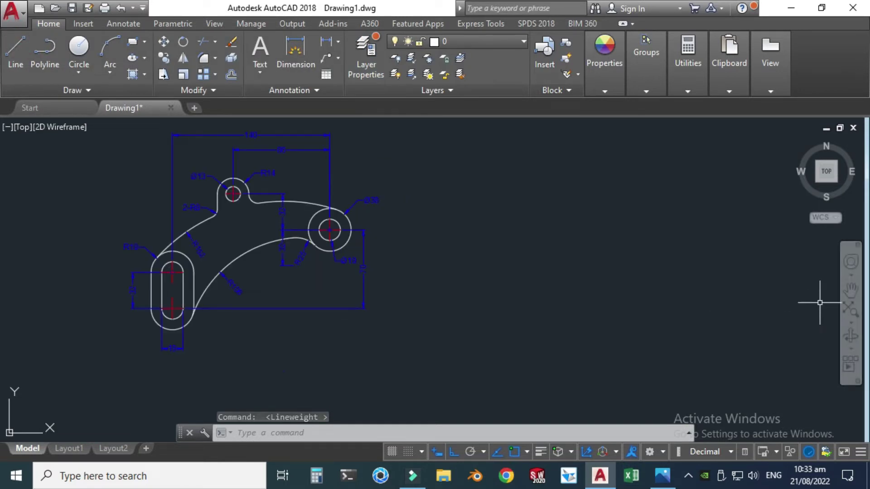
click(851, 290)
drag(662, 310, 508, 278)
drag(563, 379, 543, 355)
click(661, 476)
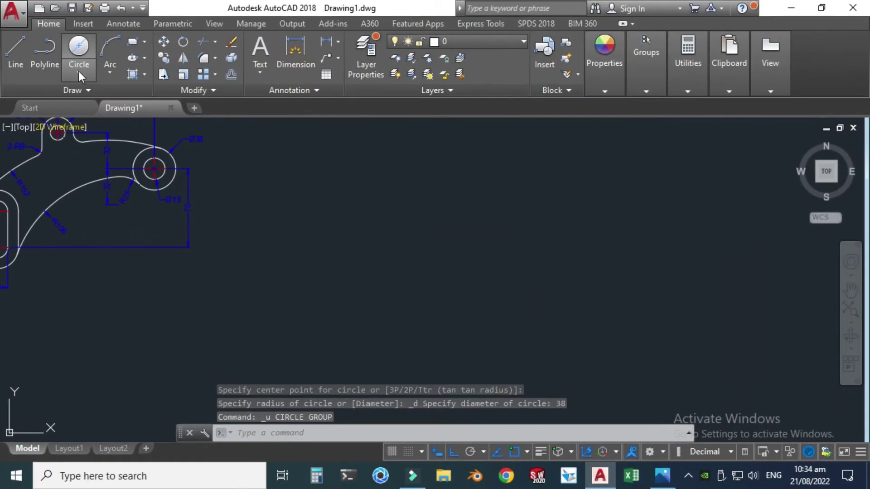
Step: Draw a Ø38 circle in the empty area beside the bracket
click(105, 103)
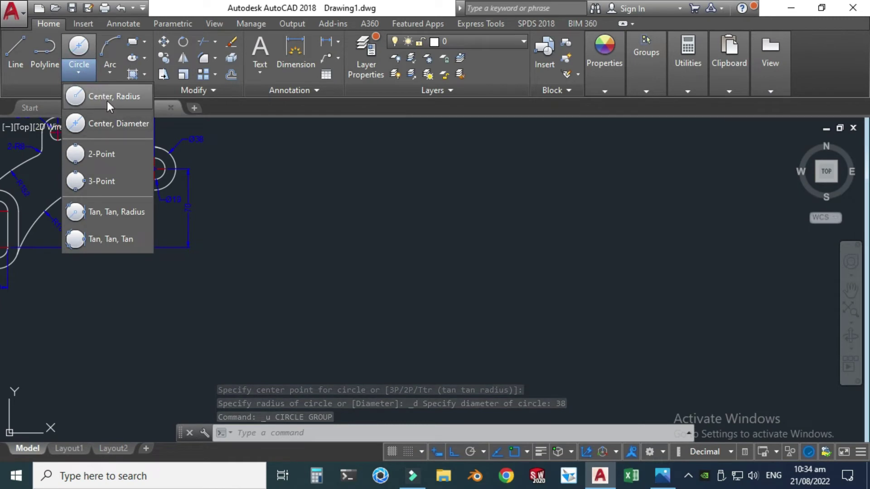
click(100, 128)
click(667, 295)
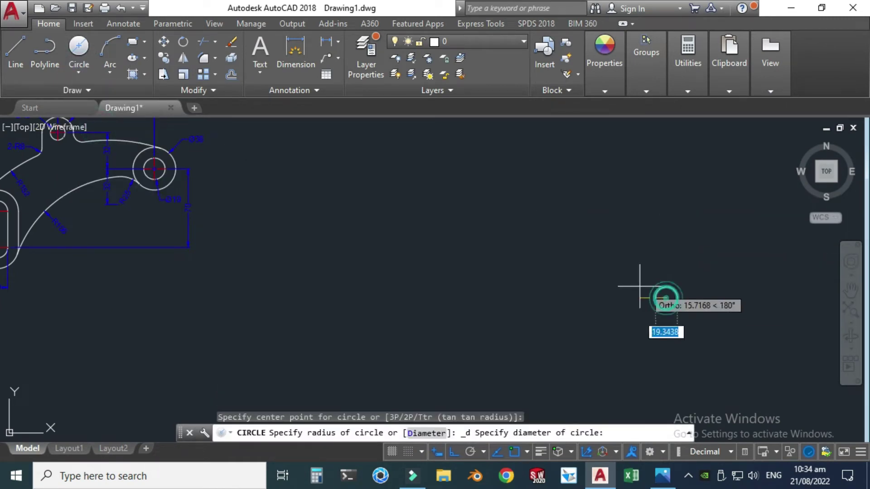
text(38)
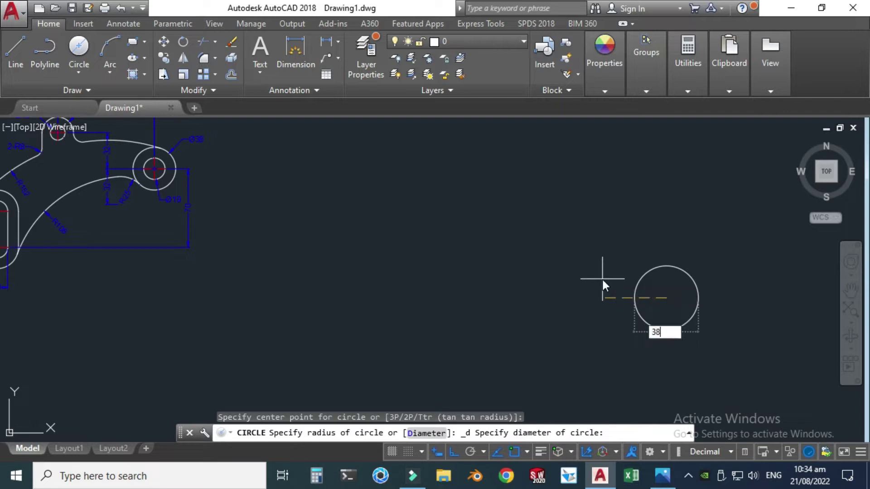
key(Return)
scroll(684, 294, up, 2)
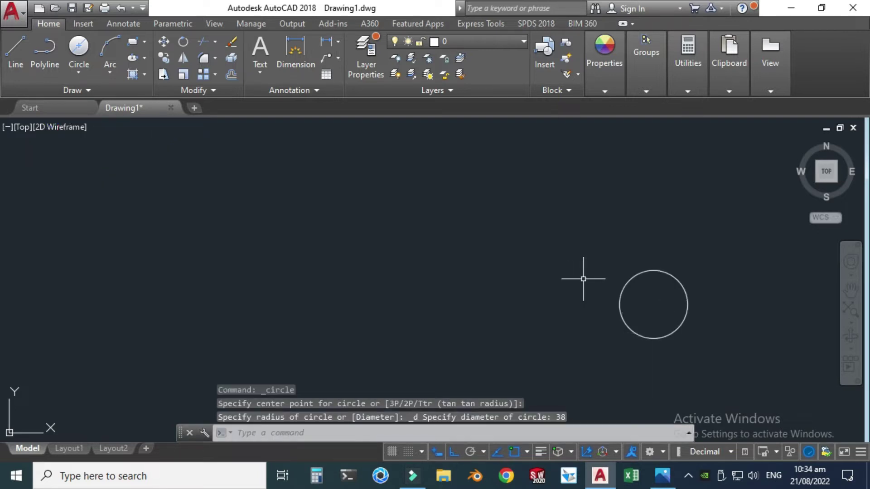
Step: Draw a concentric Ø19 circle on the same centre as the Ø38 circle
click(83, 74)
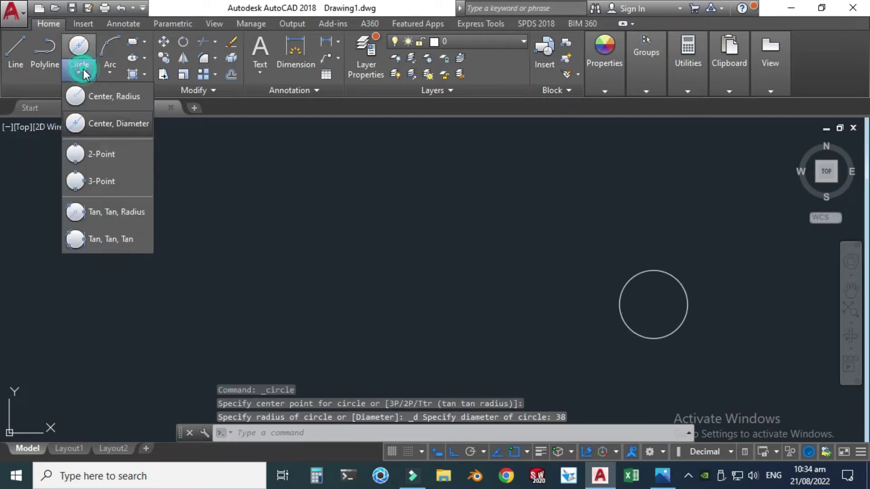
click(110, 121)
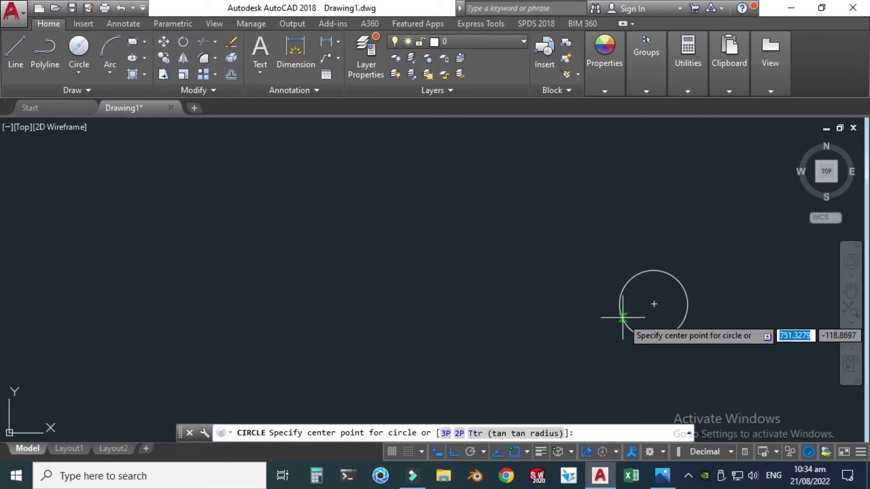
click(655, 304)
text(1)
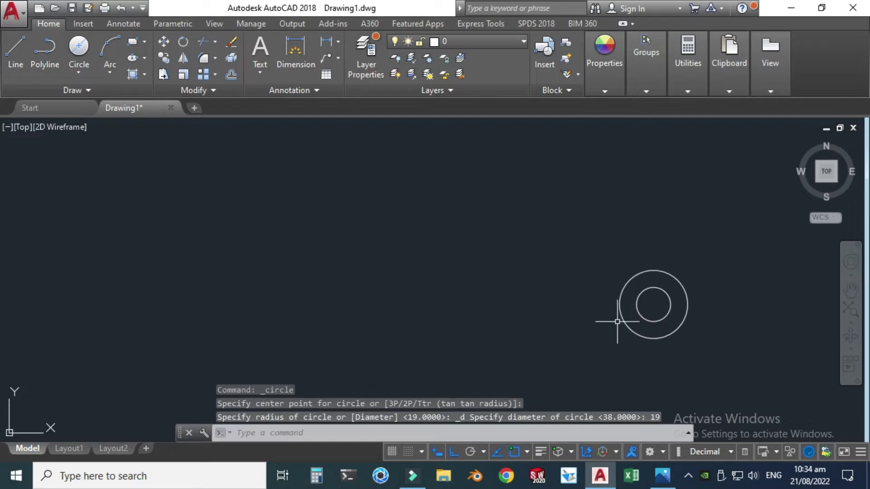
key(Escape)
click(527, 451)
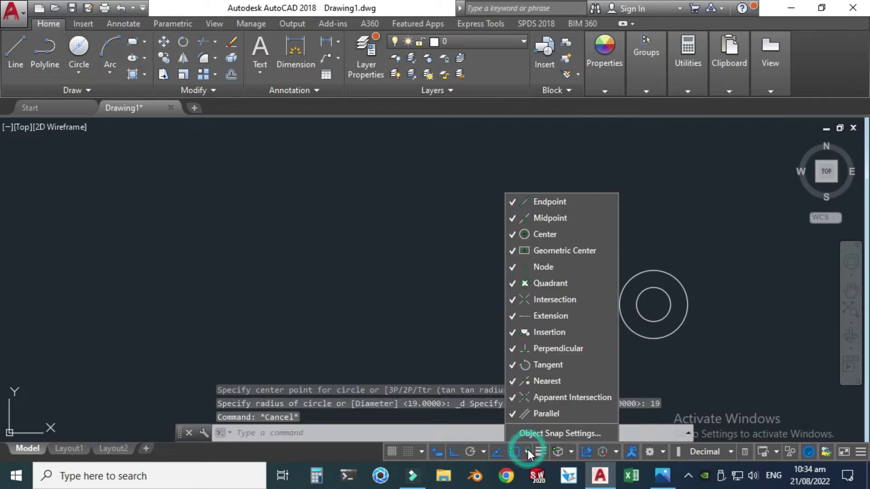
key(Escape)
click(463, 227)
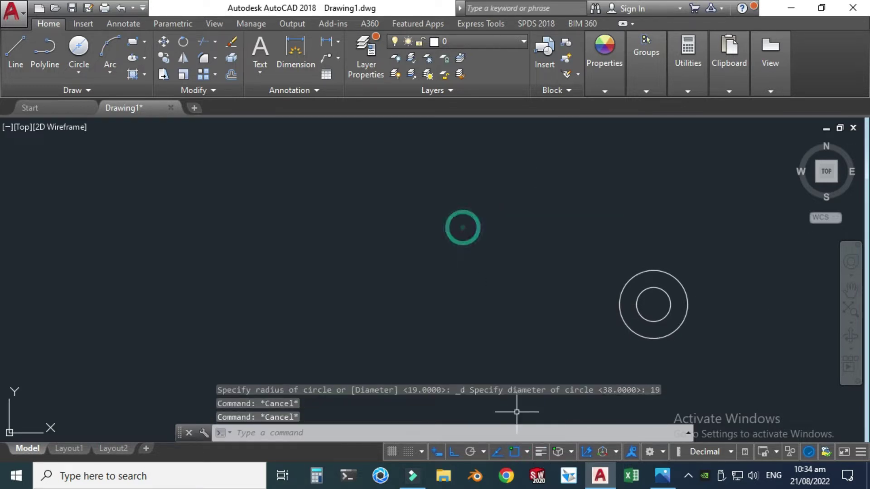
drag(662, 476, 631, 476)
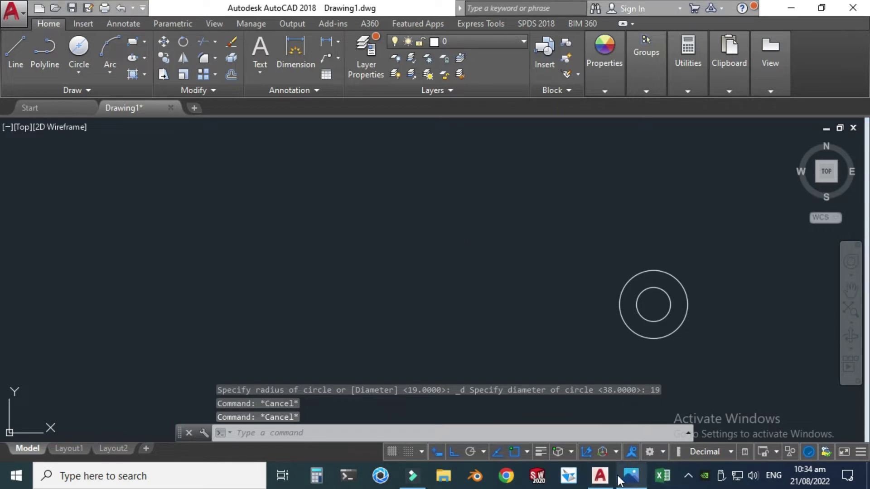
click(631, 476)
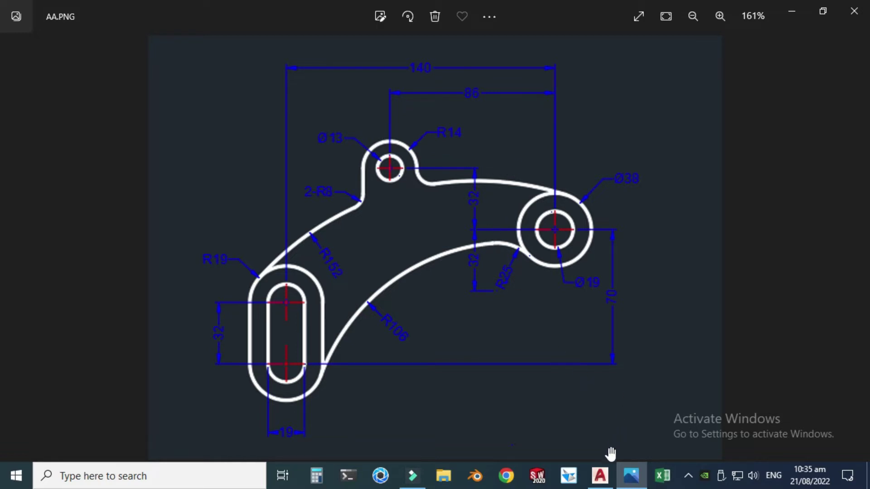
Step: Return to the AutoCAD drawing after reviewing the AA.PNG reference
click(600, 476)
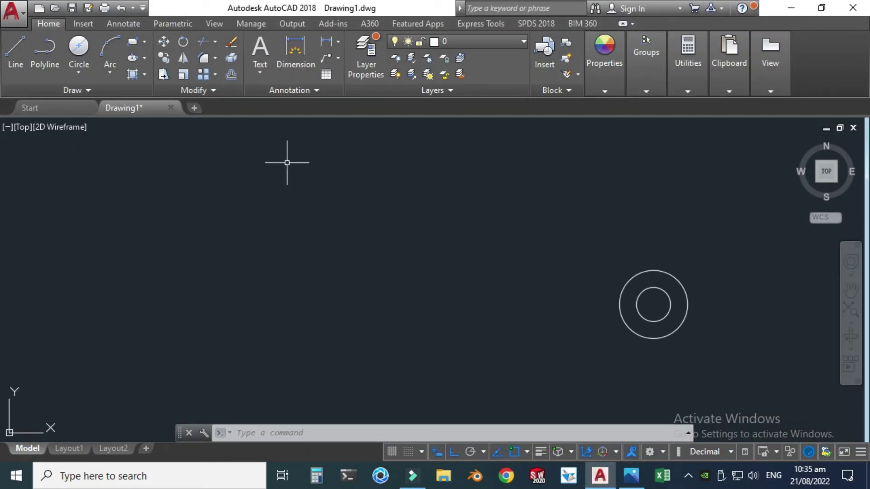
Step: Draw an 86-unit horizontal line leftward from the circles' centre
click(15, 51)
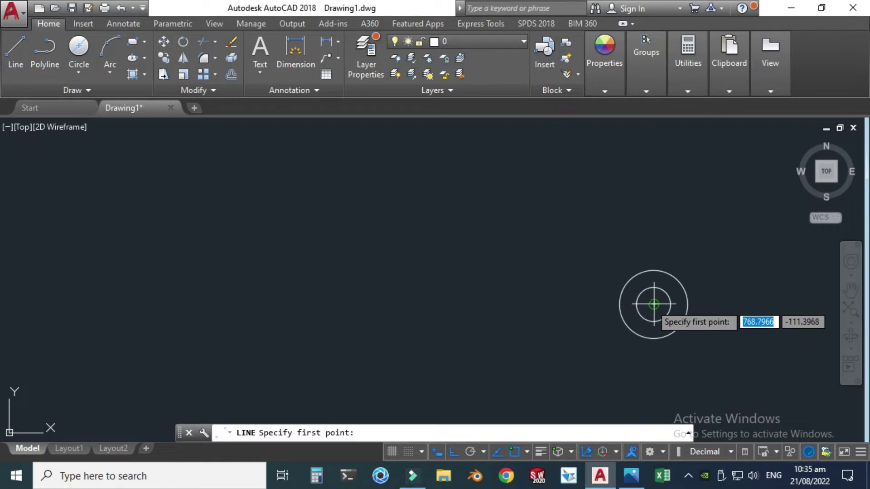
click(654, 305)
click(631, 475)
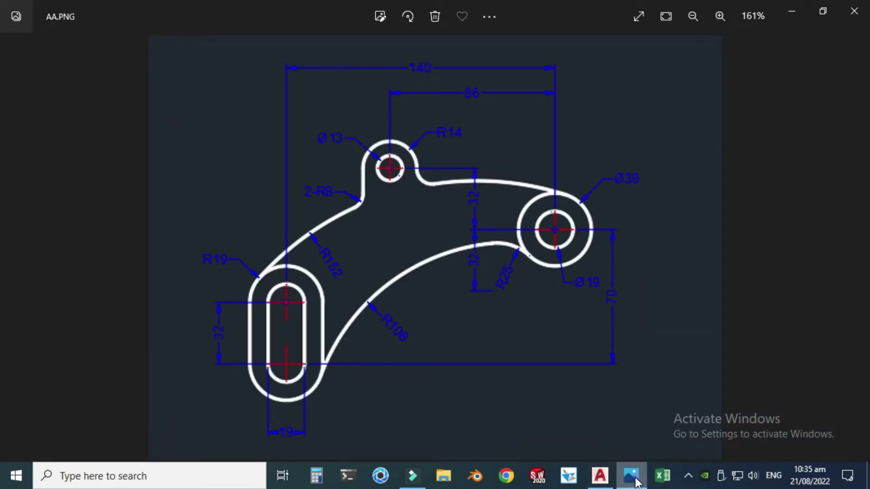
click(600, 475)
text(86)
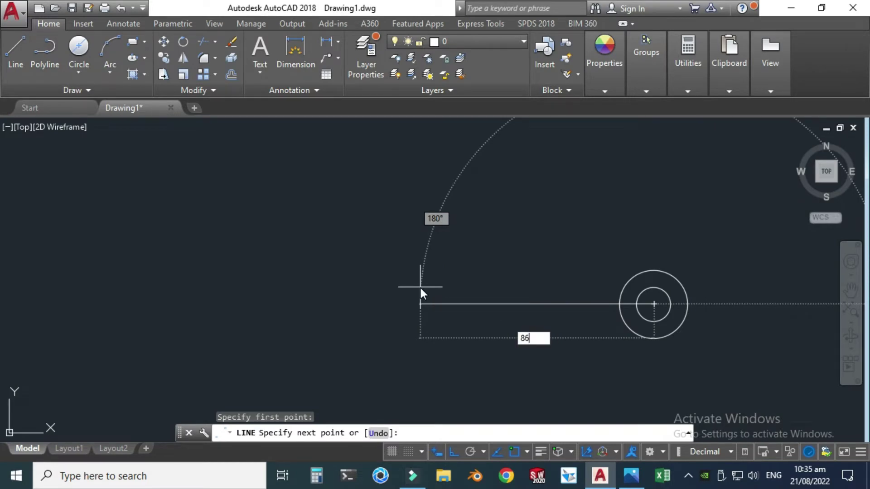
key(Return)
key(Escape)
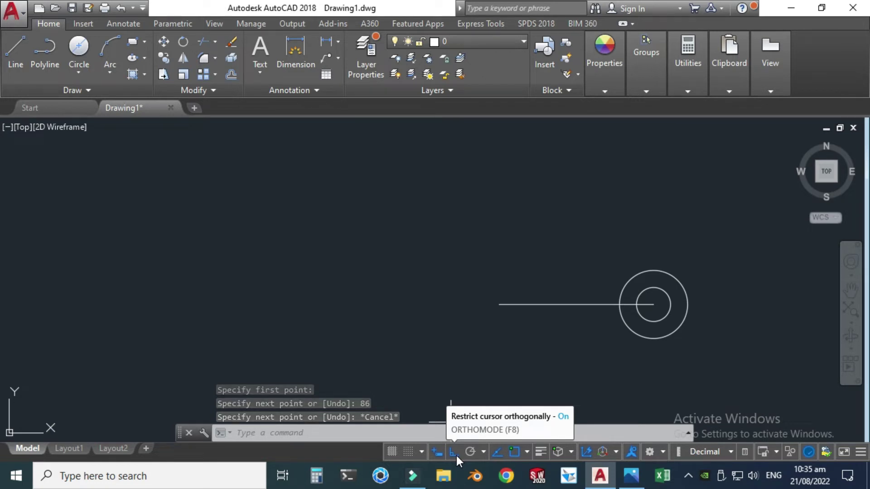
key(Escape)
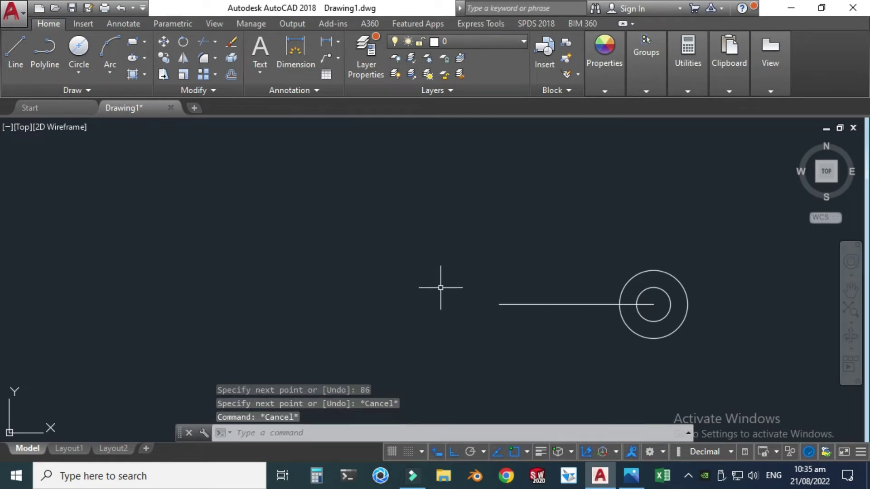
Step: Draw a 32-unit vertical line rising from the horizontal line's left end
click(16, 49)
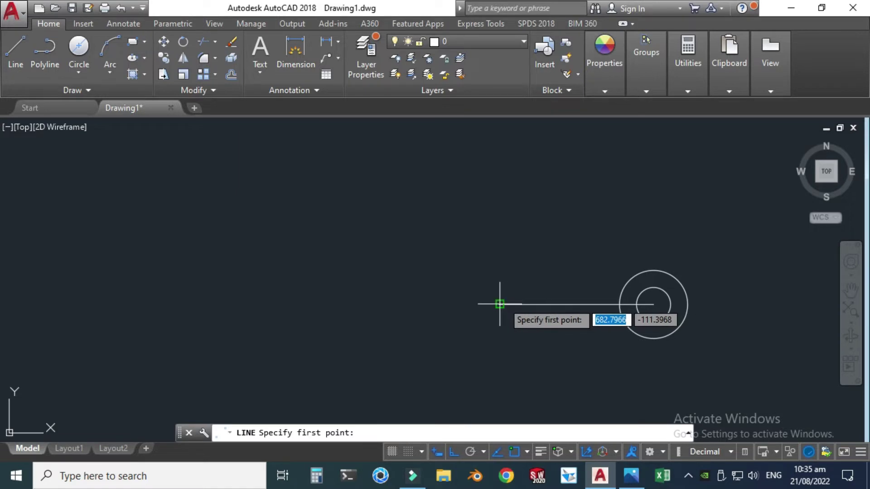
click(632, 475)
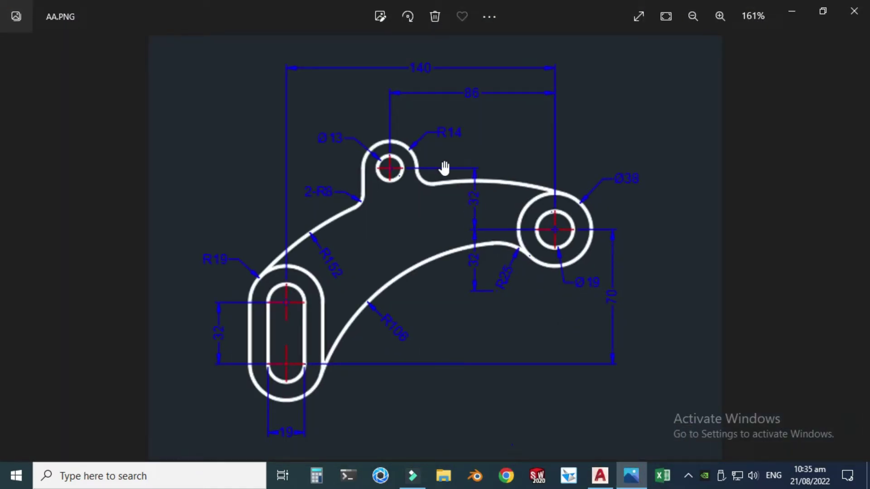
click(634, 480)
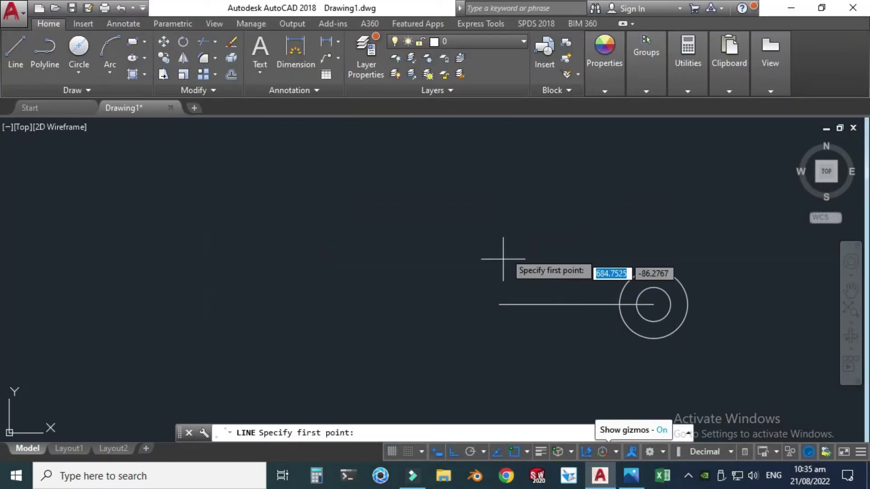
click(499, 304)
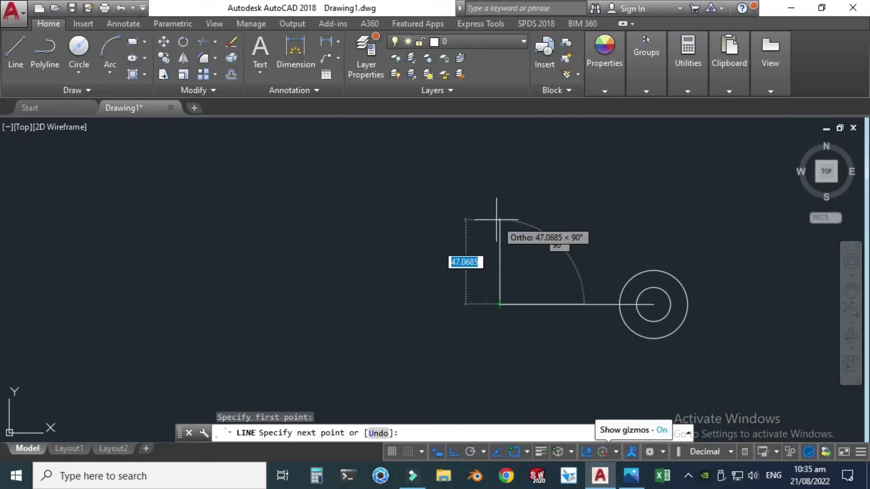
text(32)
key(Return)
key(Escape)
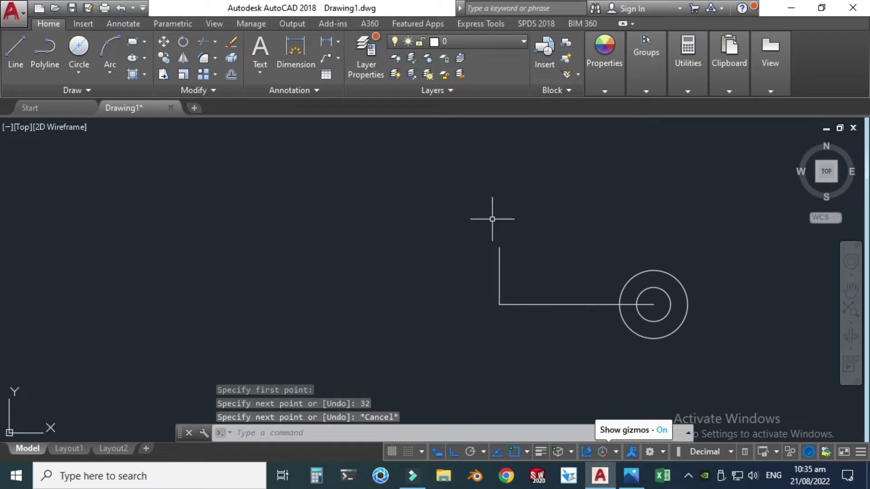
scroll(513, 259, up, 2)
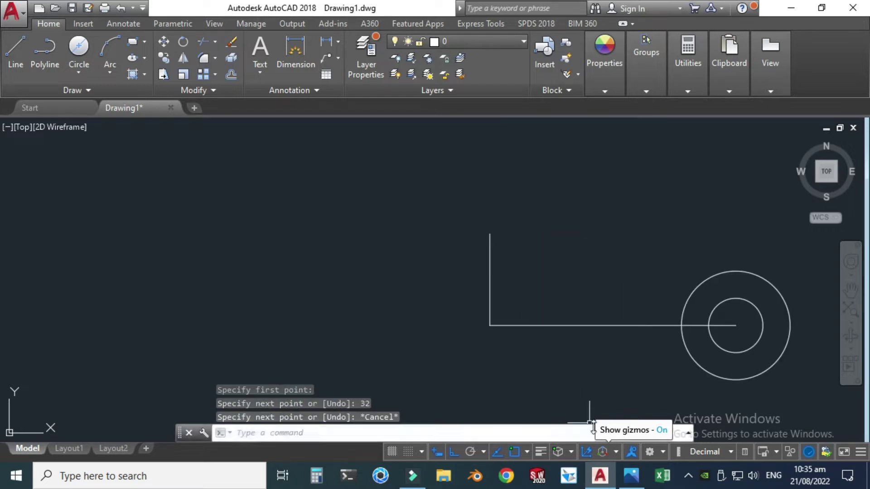
click(631, 476)
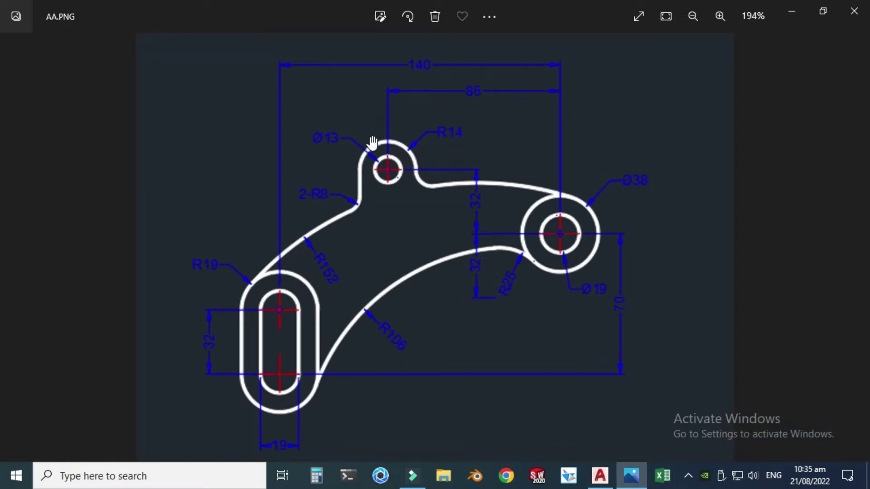
Step: Zoom into AA.PNG to read its dimensions, then return to AutoCAD
scroll(373, 143, up, 1)
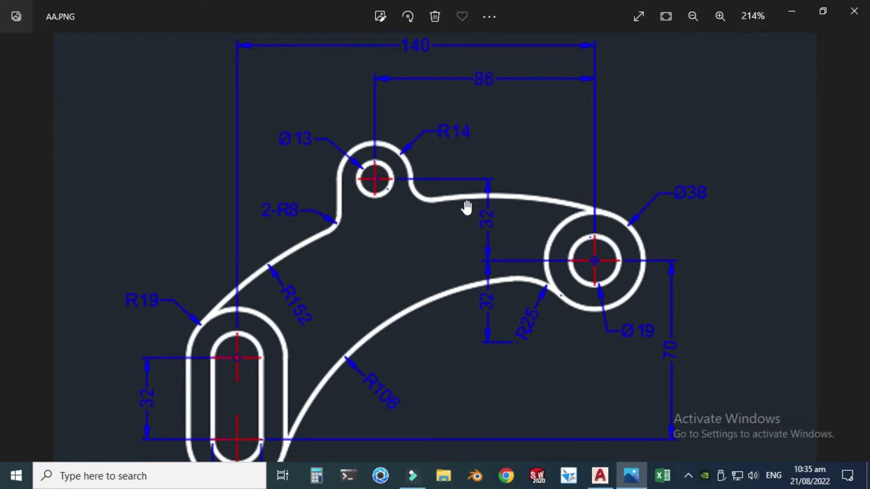
scroll(568, 327, down, 3)
click(600, 475)
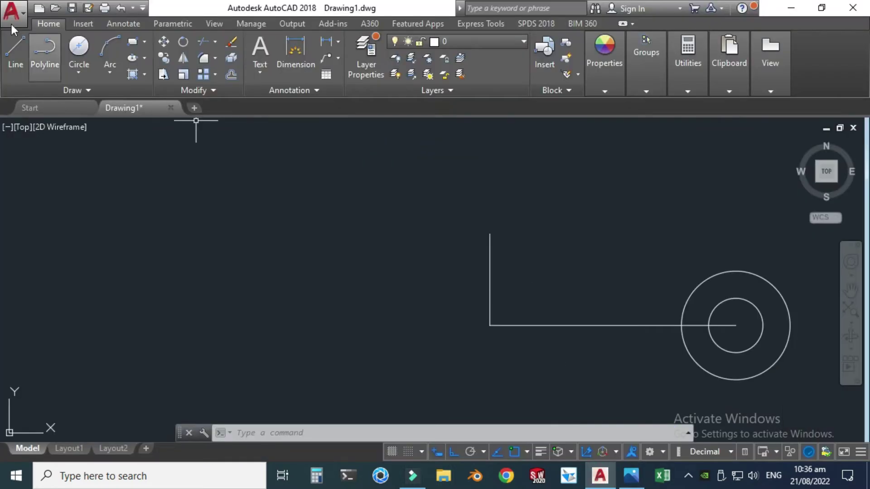
Step: Draw a Ø13 circle centred at the top of the vertical line
click(74, 69)
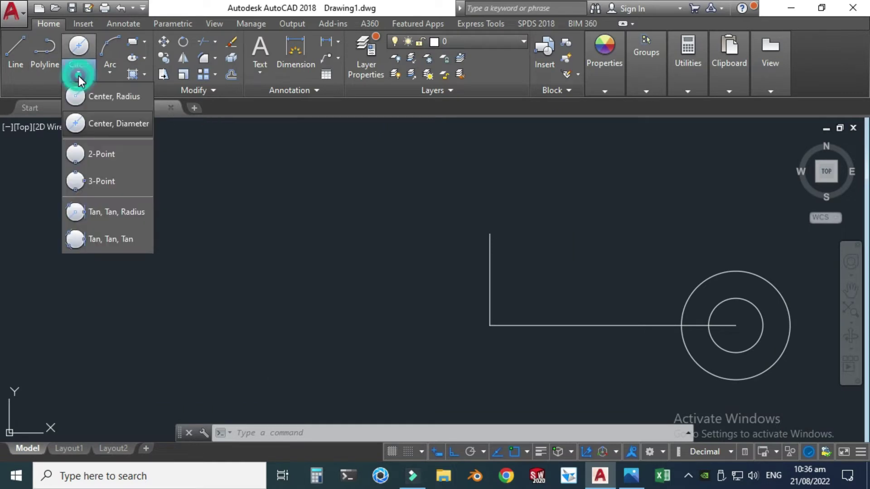
click(102, 126)
click(490, 235)
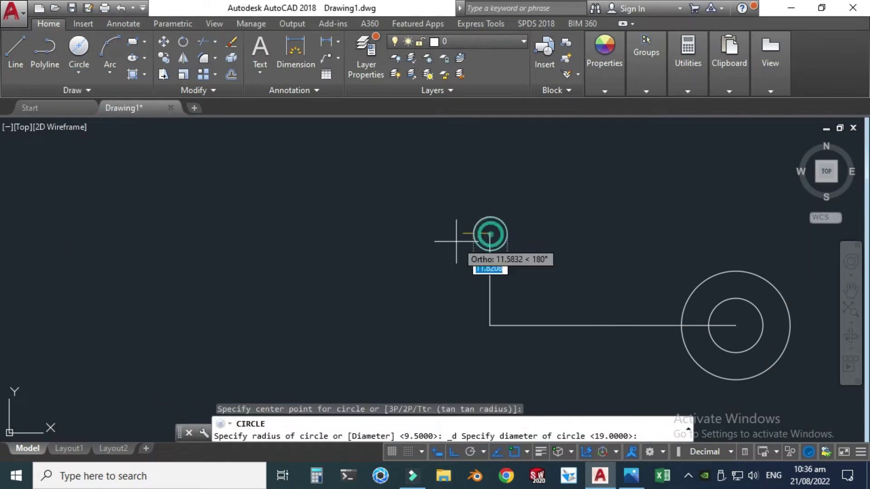
text(13)
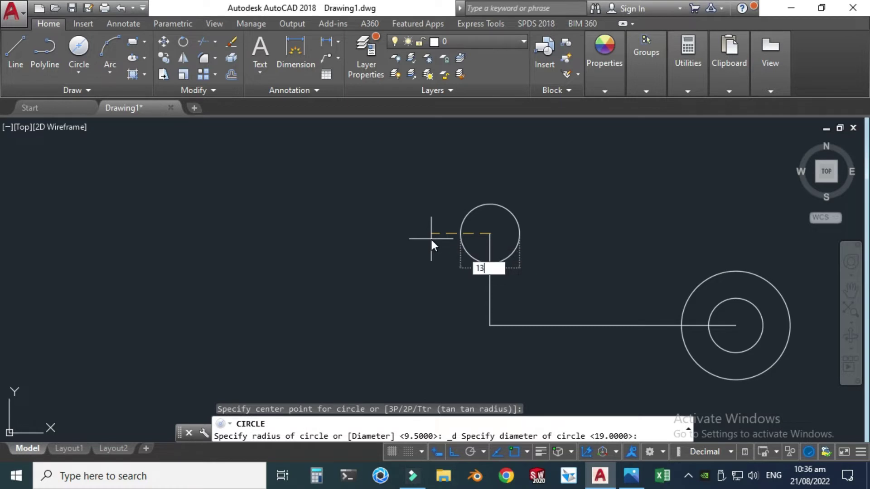
key(Return)
key(Escape)
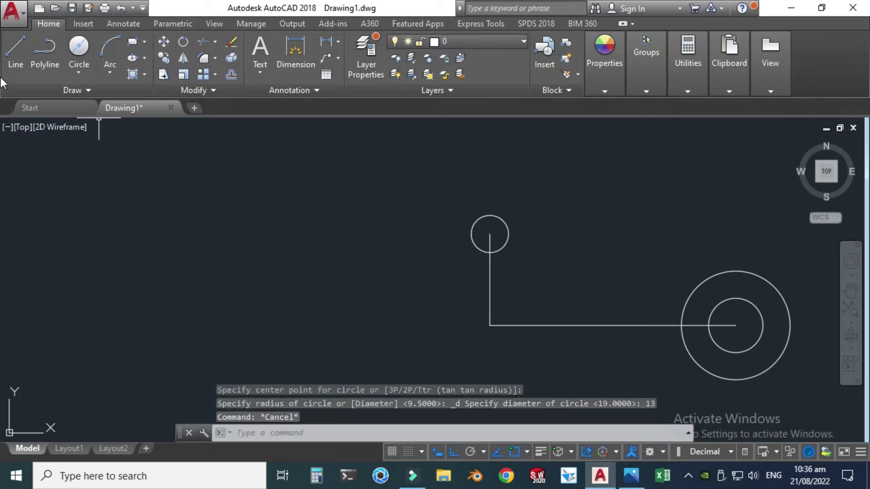
Step: Add a concentric R14 circle around the Ø13 circle
click(93, 75)
click(101, 102)
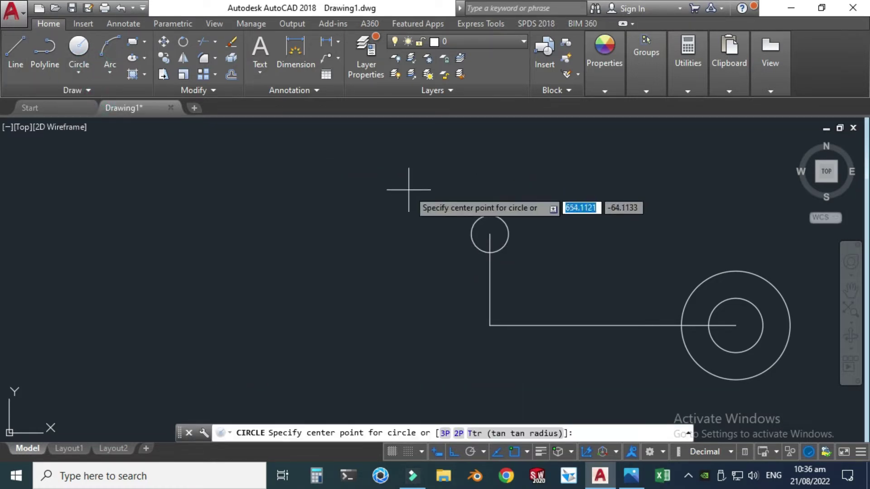
click(489, 234)
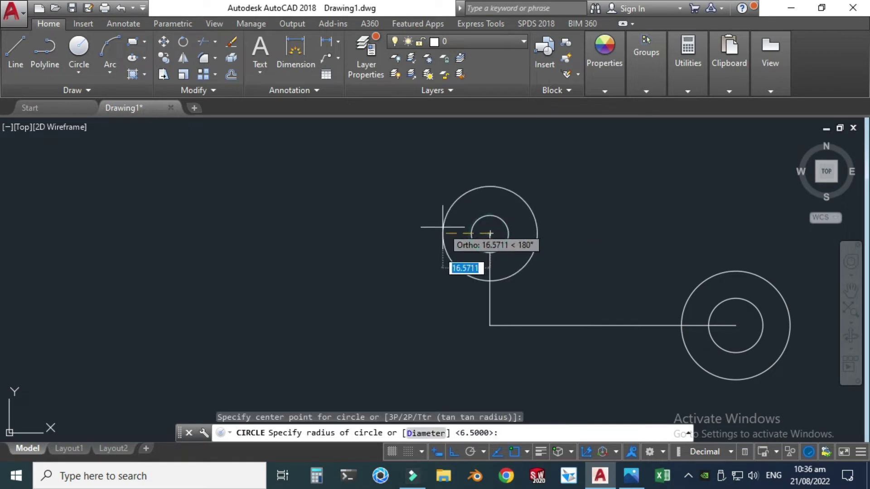
text(14)
key(Return)
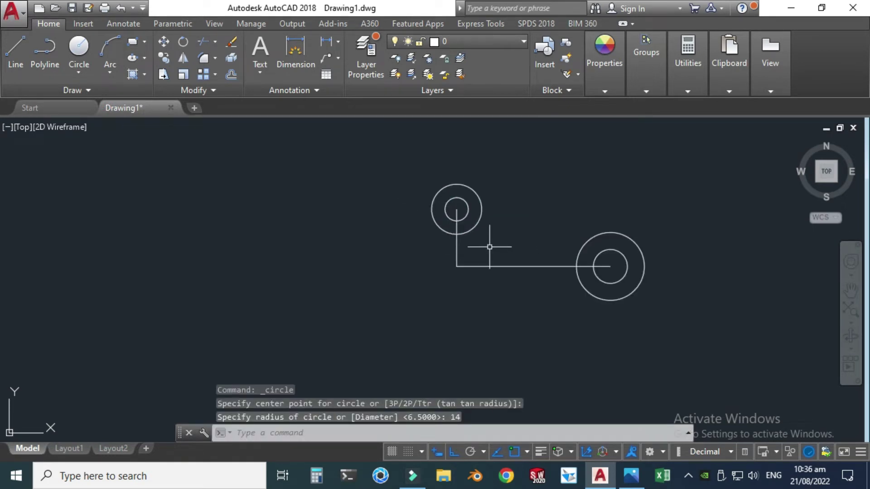
key(Escape)
Step: Erase the horizontal and vertical construction lines
scroll(498, 305, up, 2)
click(499, 305)
click(396, 239)
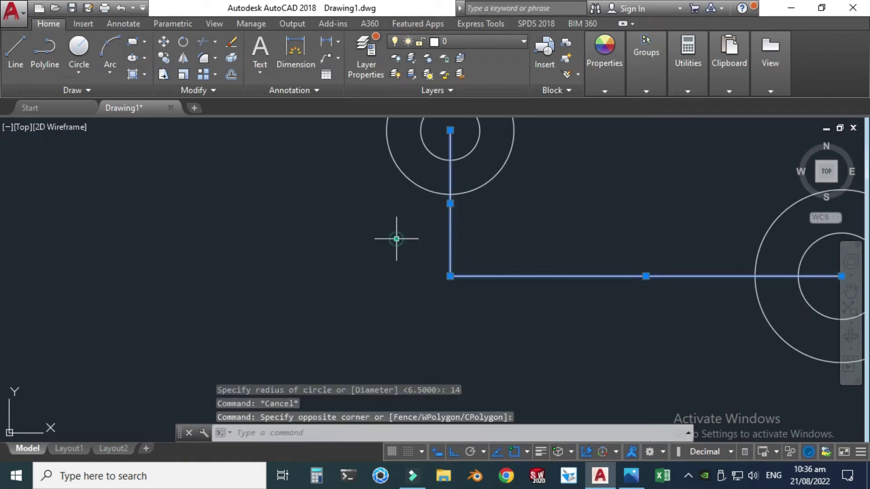
key(Delete)
scroll(460, 271, down, 4)
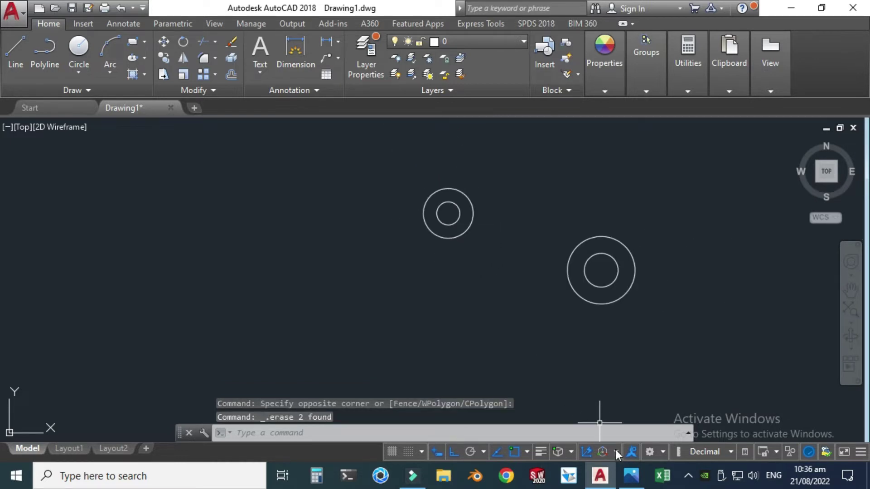
click(631, 476)
Step: Zoom the Photos view out to see the whole reference bracket
scroll(283, 303, down, 2)
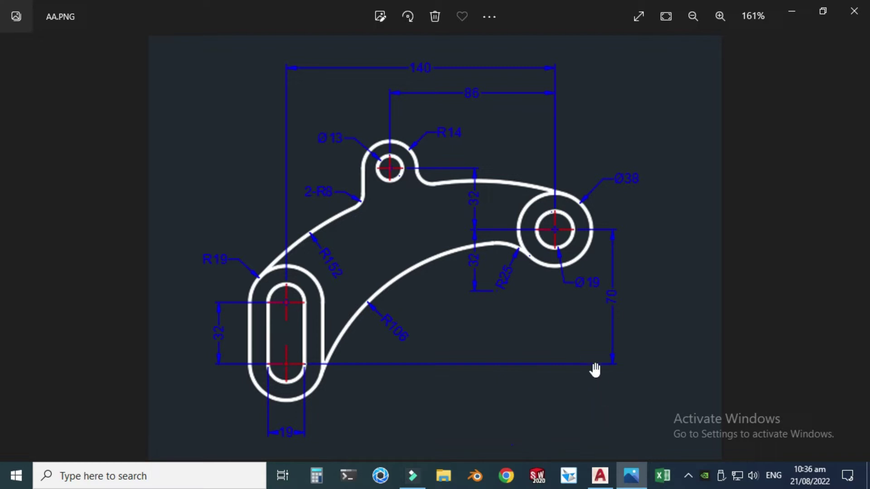
Step: Draw a 140-unit horizontal line leftward from the Ø38/Ø19 circle centre
click(599, 484)
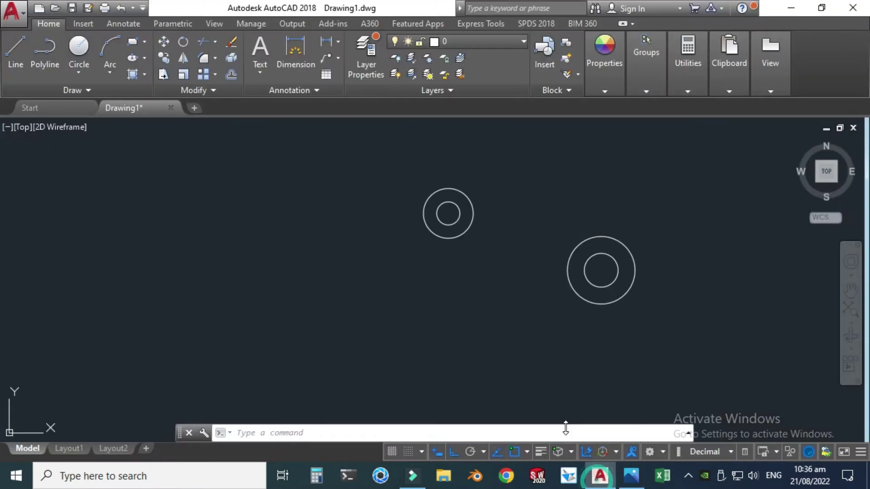
click(17, 48)
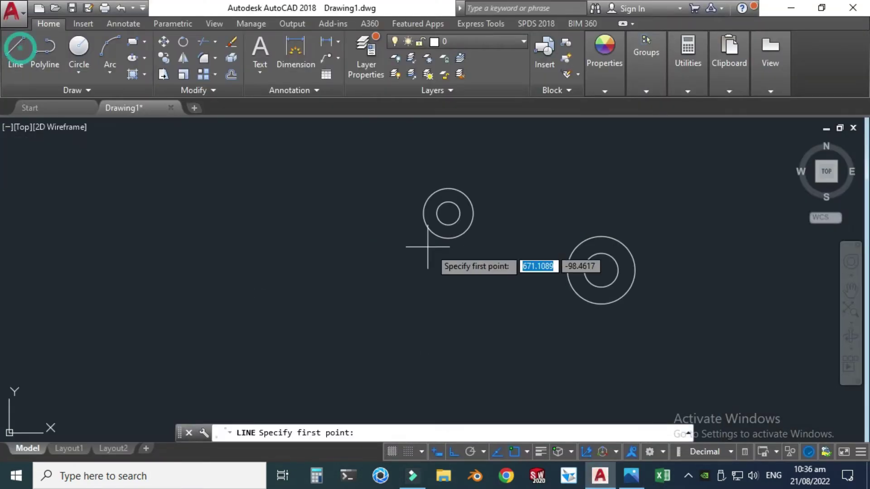
click(601, 270)
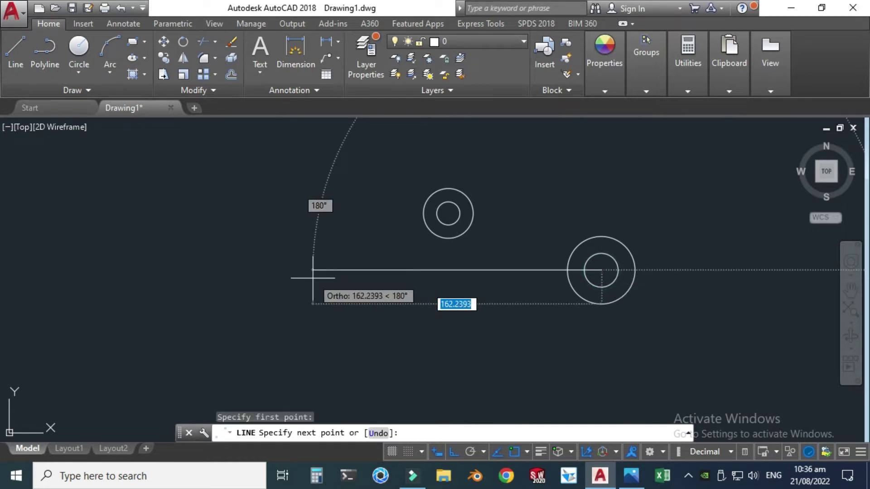
text(140)
key(Return)
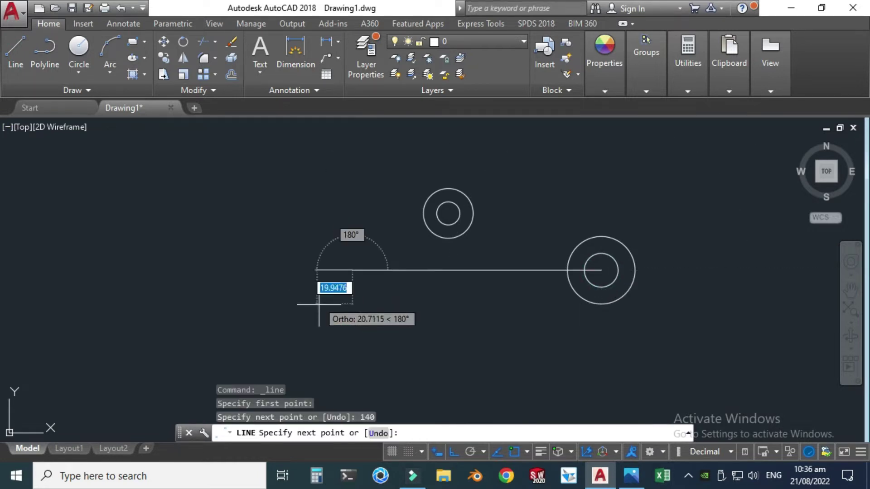
key(Escape)
scroll(342, 222, down, 3)
scroll(385, 335, up, 2)
middle_drag(407, 120, 416, 155)
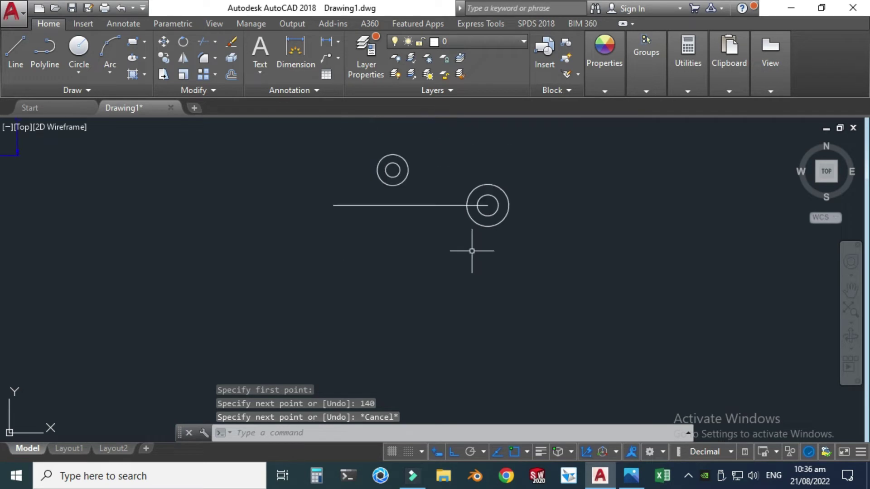
scroll(402, 124, up, 4)
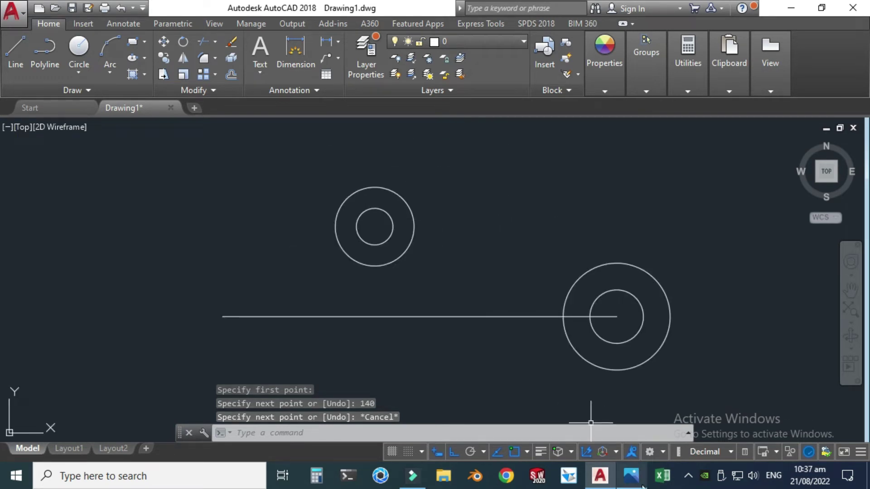
click(631, 476)
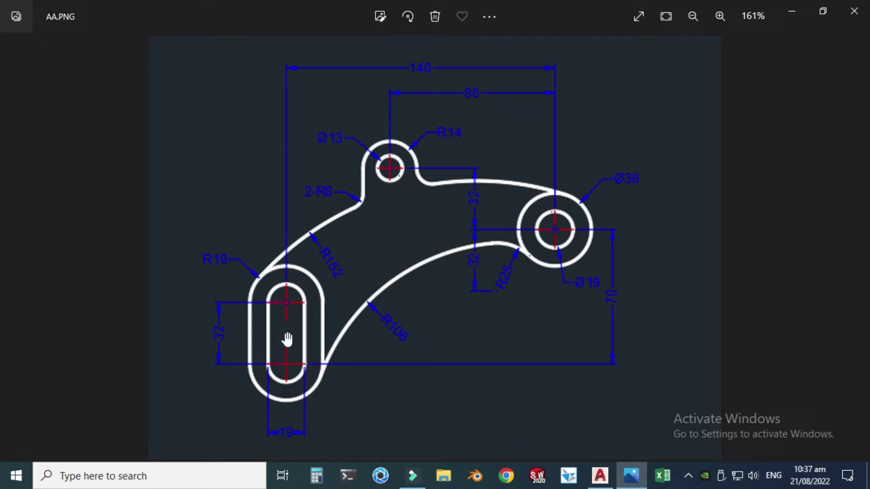
Step: Return to AutoCAD and start the Line tool
click(599, 474)
click(16, 52)
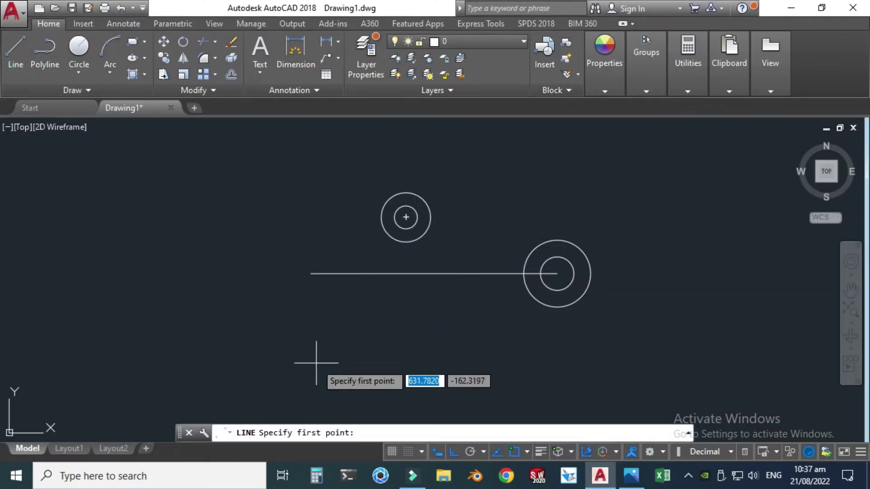
Step: Draw a 70-unit line down from the 140-unit line's left end
click(311, 273)
text(70)
key(Return)
key(Escape)
scroll(301, 291, down, 2)
scroll(301, 311, up, 2)
scroll(337, 357, down, 2)
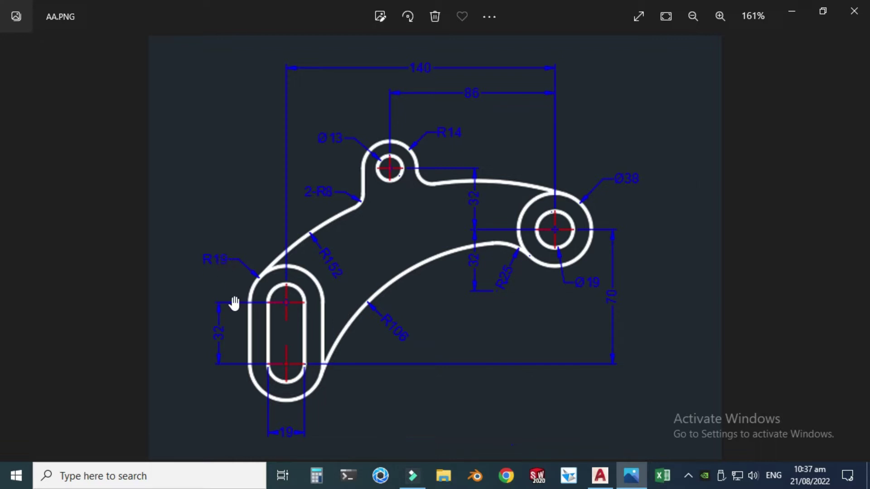
click(631, 484)
Step: Draw an R19 circle centred on the vertical line's lower end
click(77, 74)
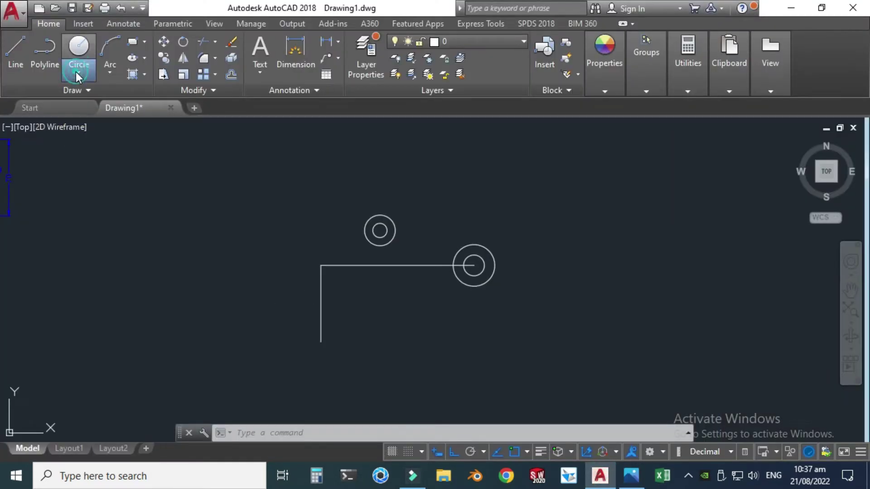
click(98, 96)
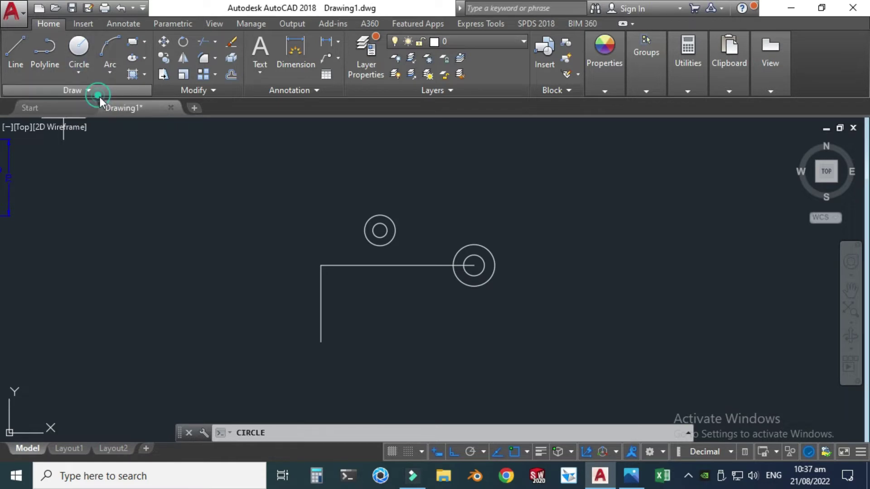
click(321, 342)
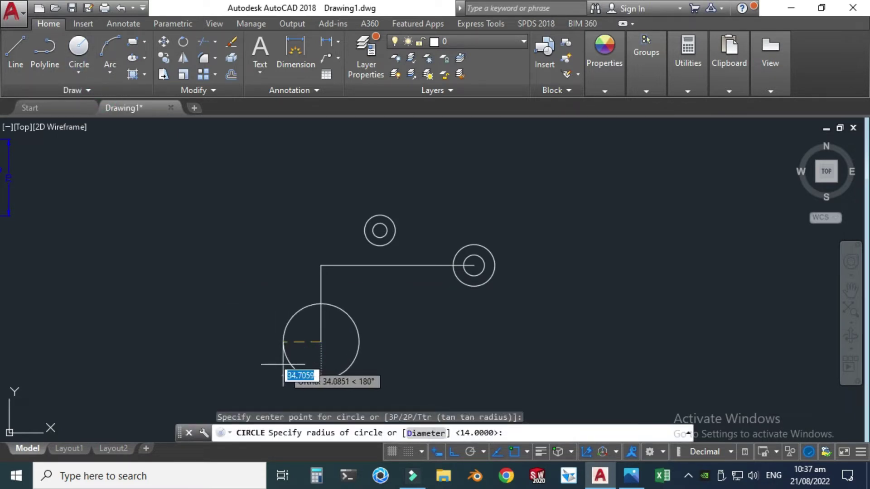
text(14)
key(Return)
text(19)
key(Return)
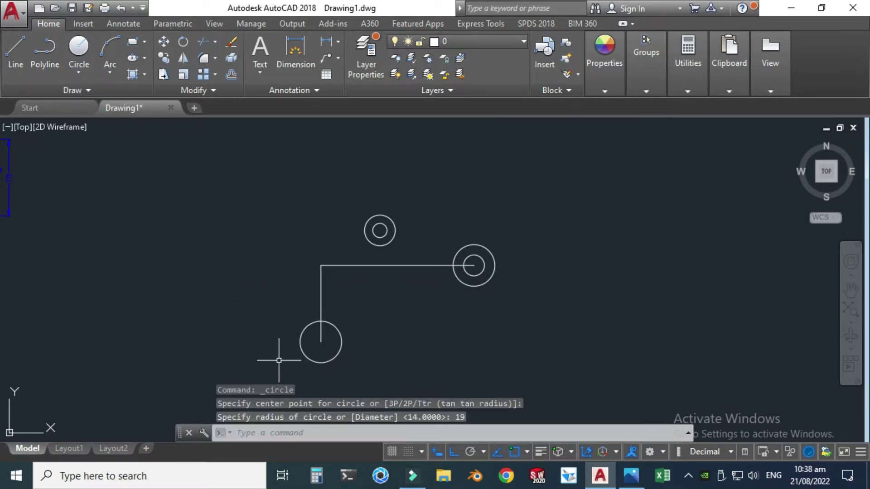
scroll(287, 356, up, 2)
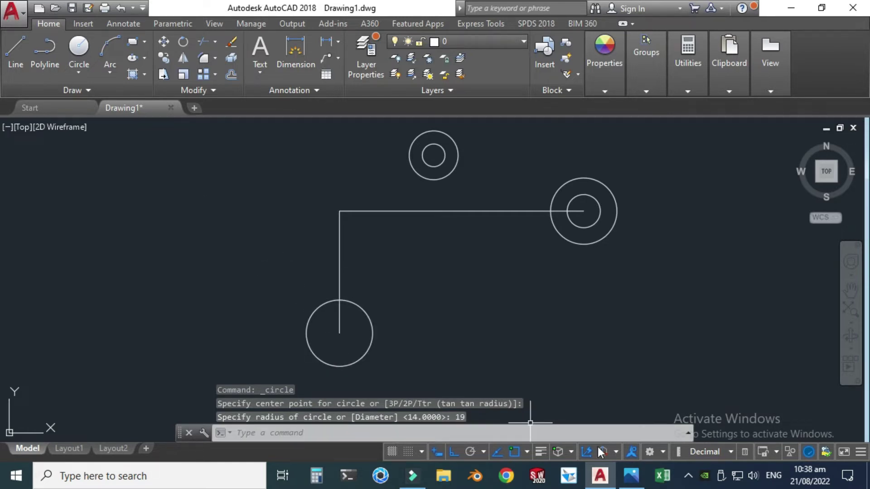
click(631, 476)
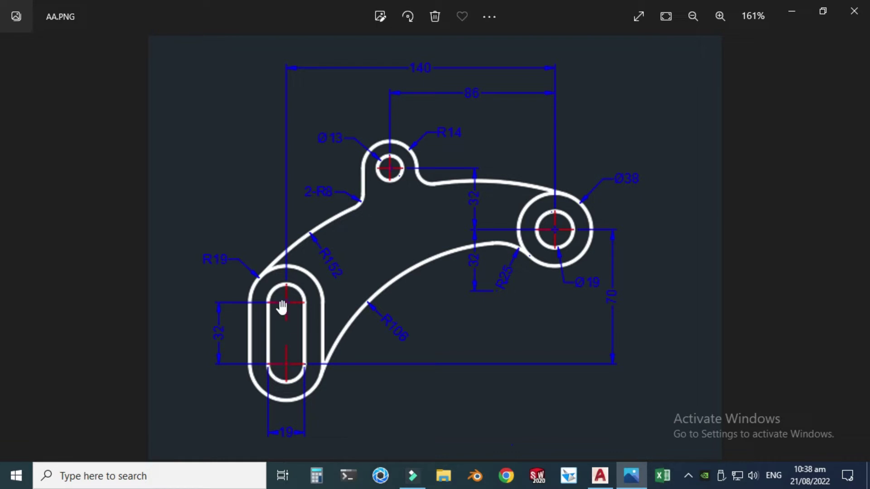
Step: Draw a 32-unit vertical construction line up from the lower circle's centre
click(600, 474)
click(15, 50)
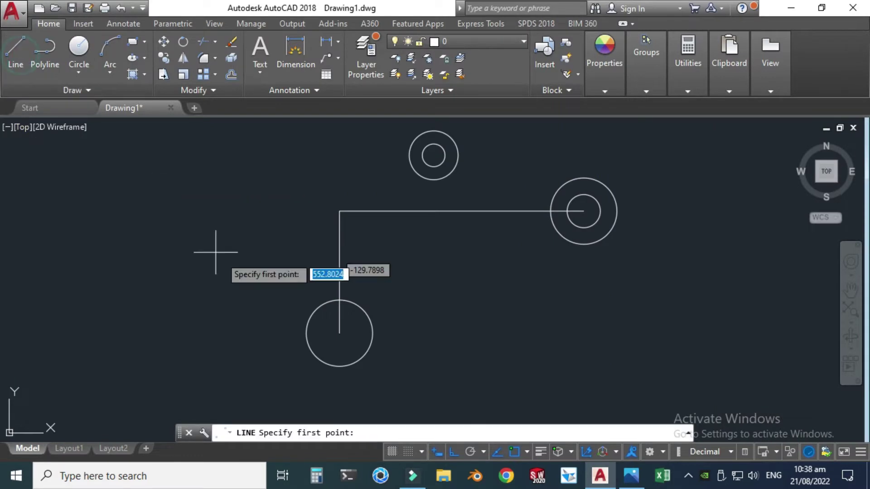
click(339, 332)
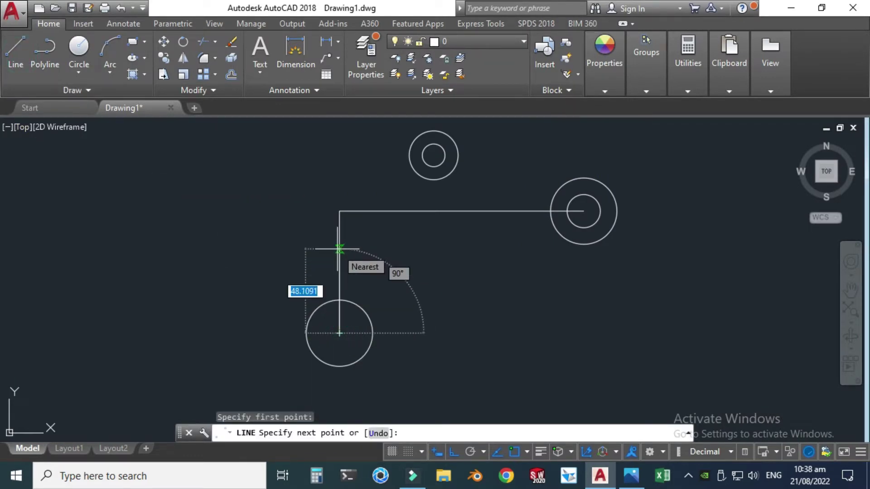
text(32)
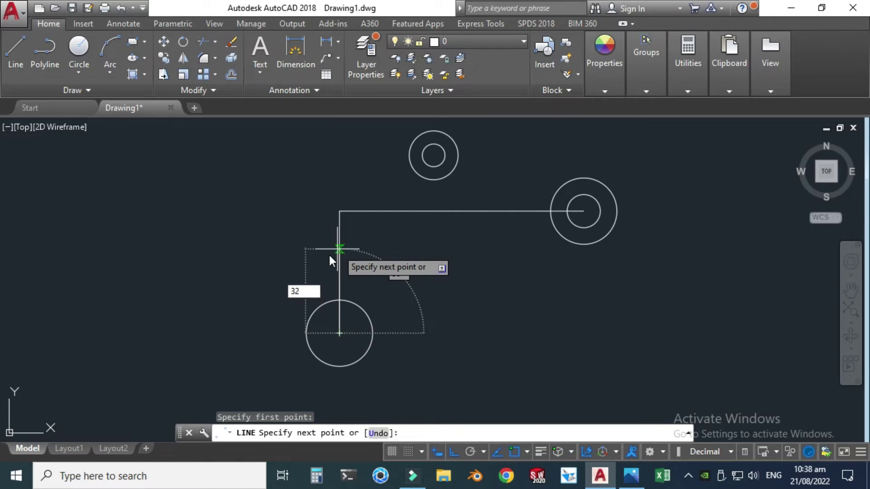
key(Return)
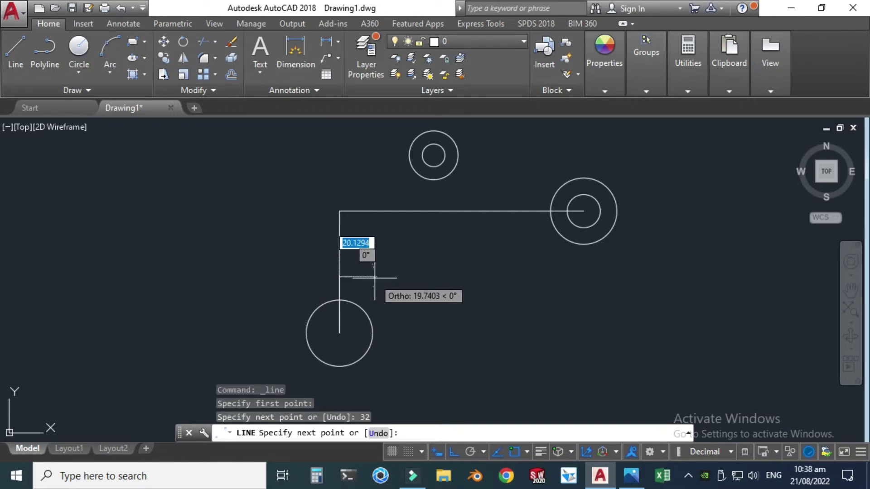
click(369, 278)
key(Escape)
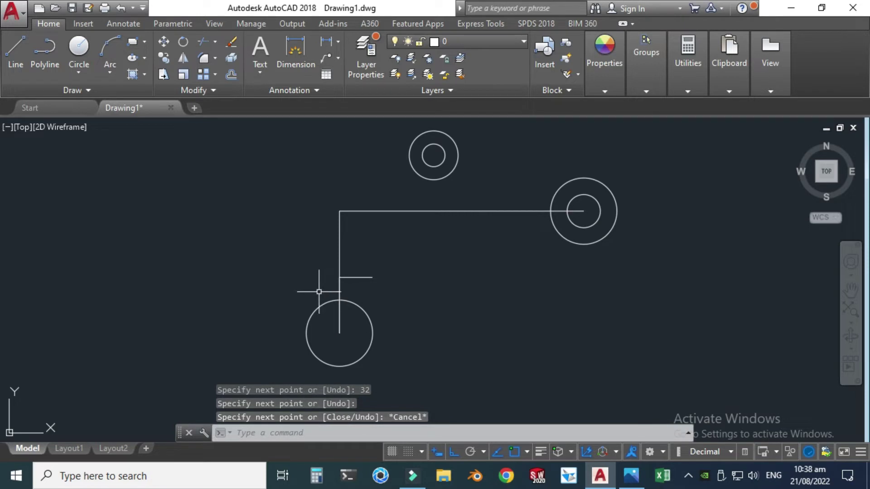
scroll(340, 278, up, 2)
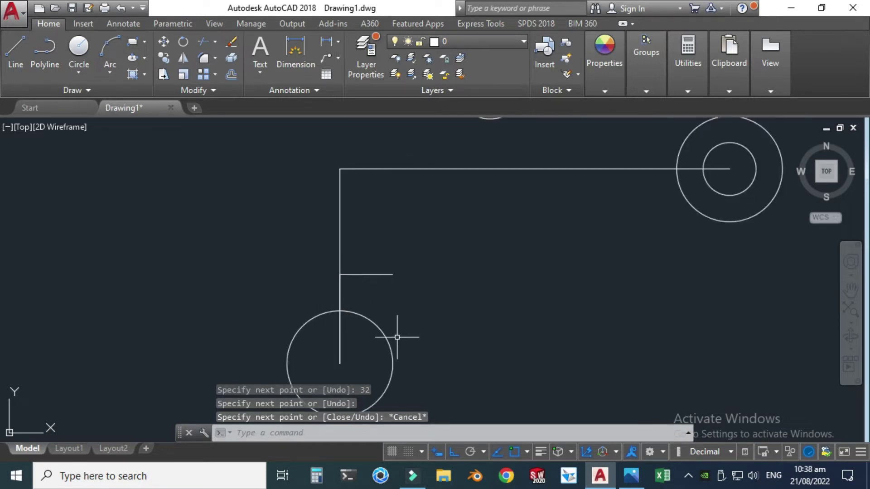
Step: Draw a radius-19 circle centred at the top end of the 32-unit line
click(631, 475)
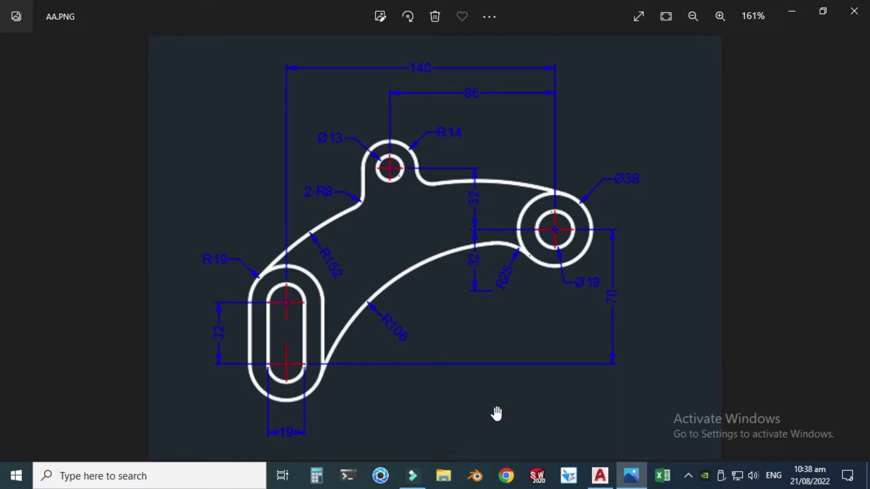
click(596, 475)
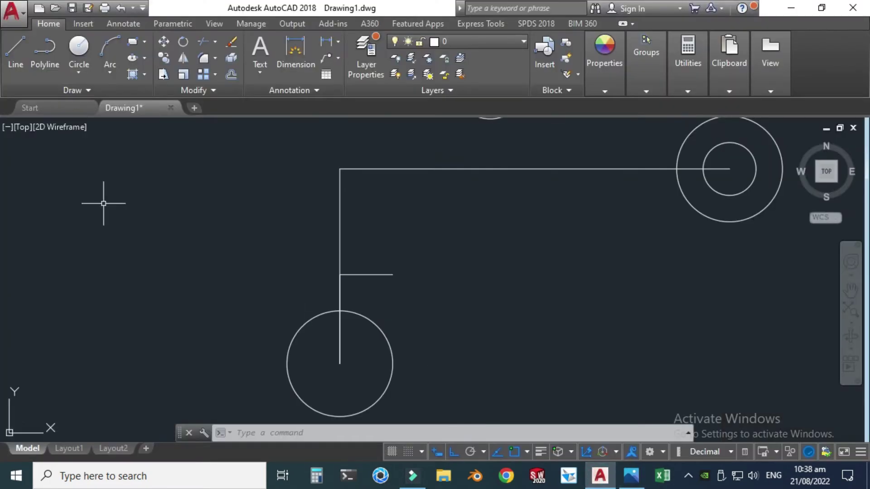
click(82, 72)
click(84, 97)
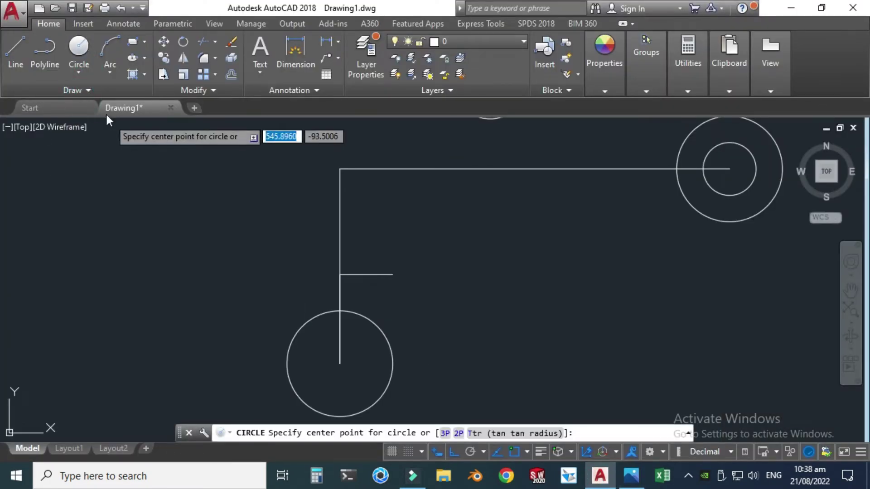
click(340, 274)
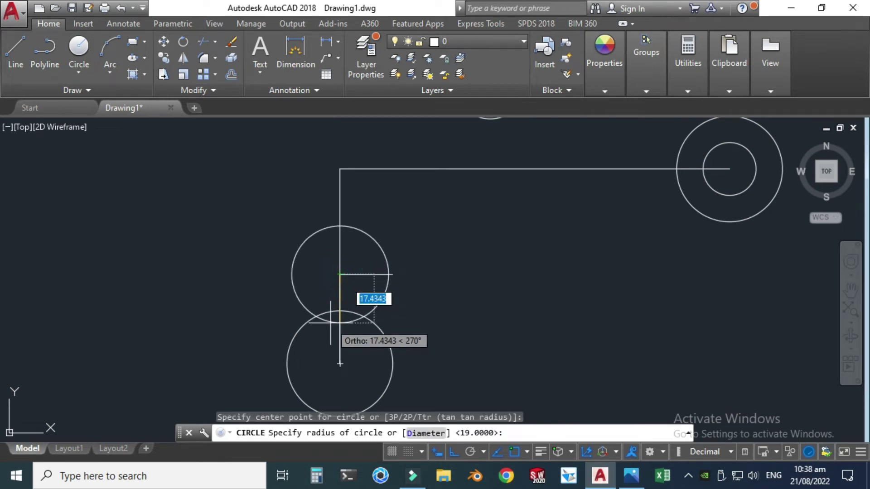
text(19)
key(Return)
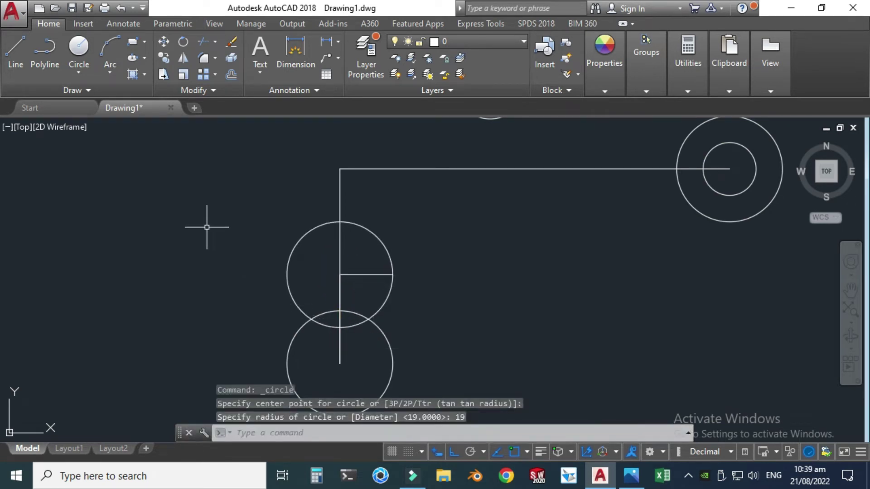
key(Escape)
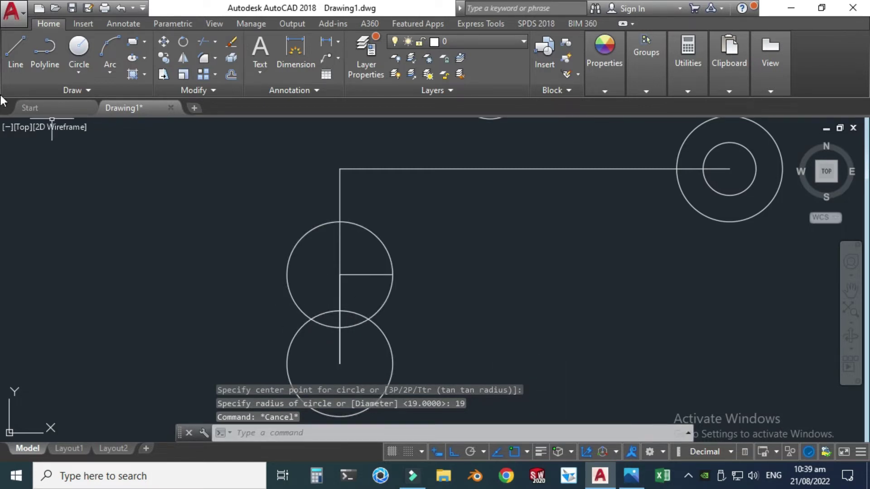
click(631, 476)
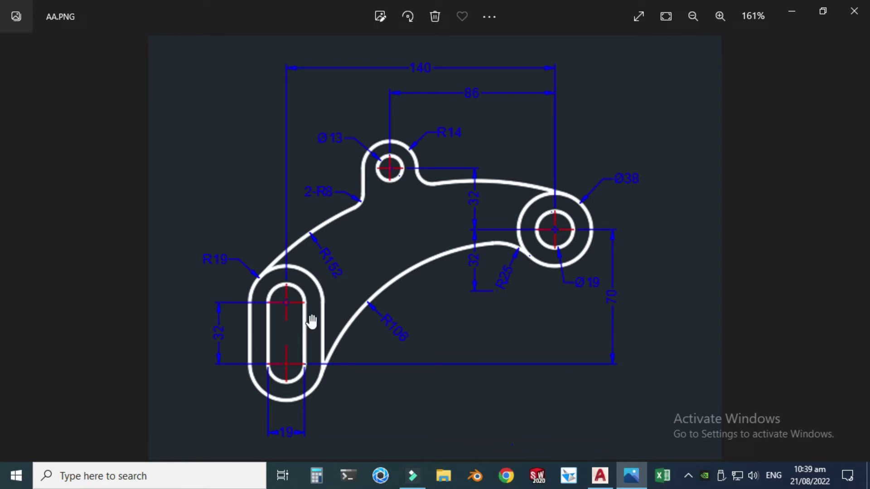
click(599, 476)
Step: Draw vertical lines joining the left and right quadrants of the two R19 circles
scroll(311, 200, down, 2)
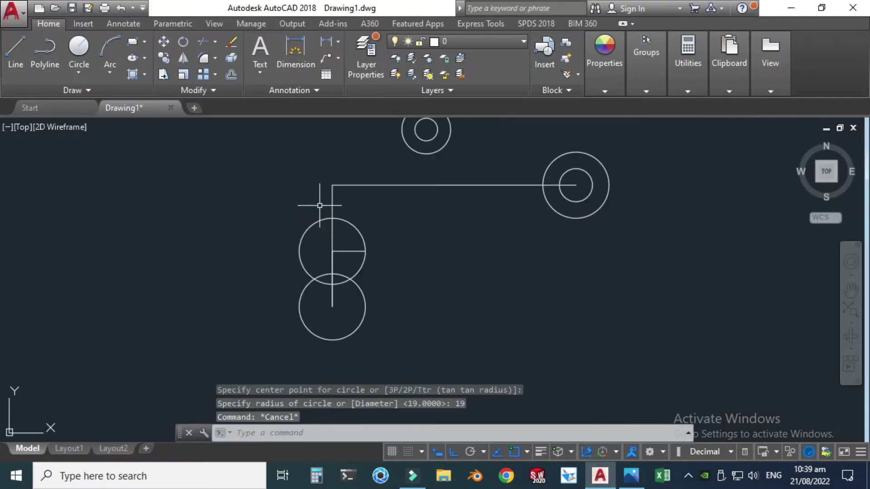
scroll(333, 290, up, 2)
click(15, 57)
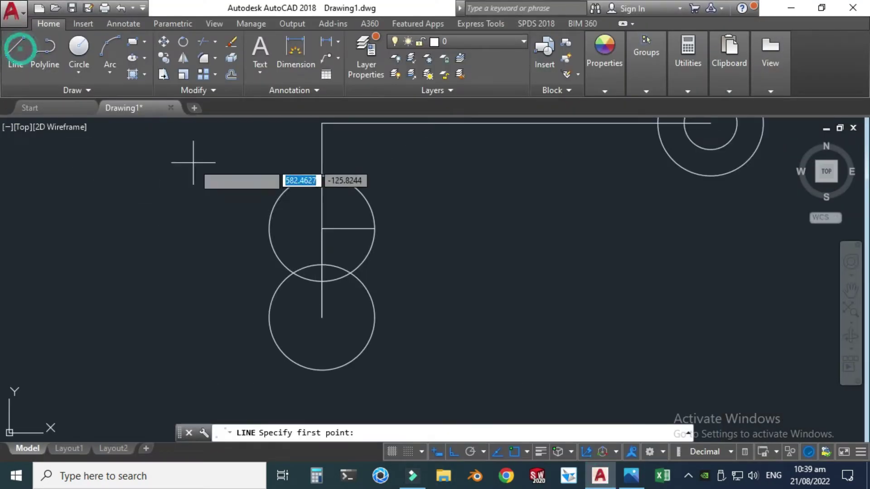
click(269, 228)
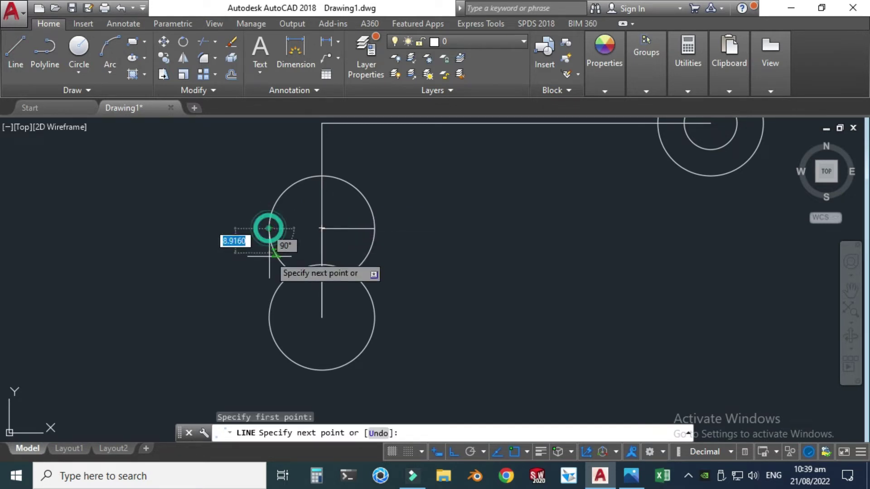
click(269, 317)
key(Escape)
click(17, 47)
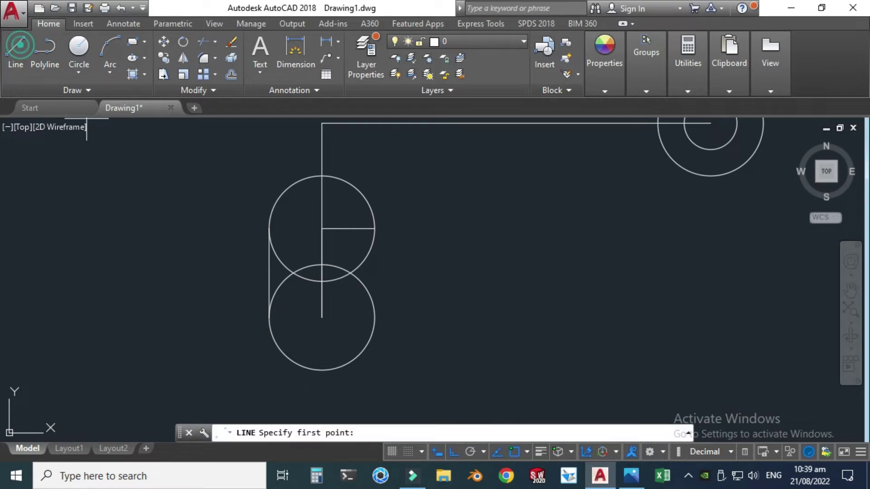
click(375, 228)
click(374, 317)
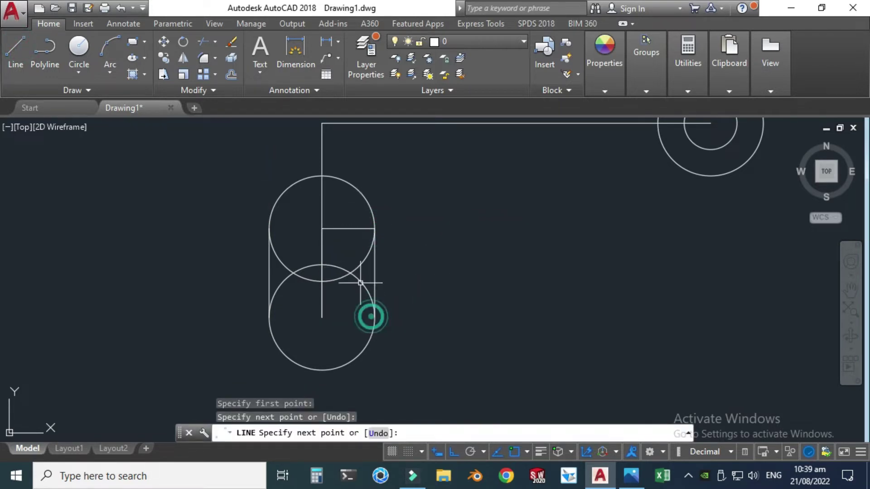
key(Escape)
Step: Erase the short horizontal construction line inside the upper circle
click(352, 235)
click(344, 208)
key(Delete)
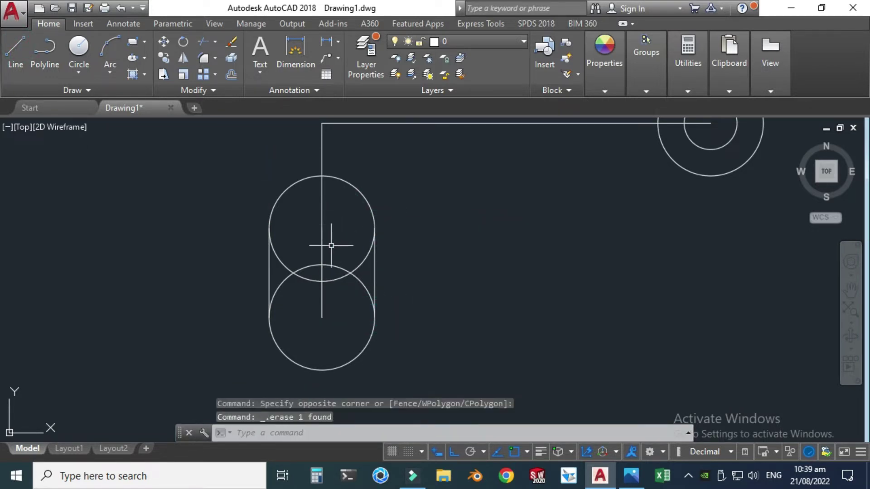
scroll(317, 295, down, 2)
scroll(312, 290, up, 5)
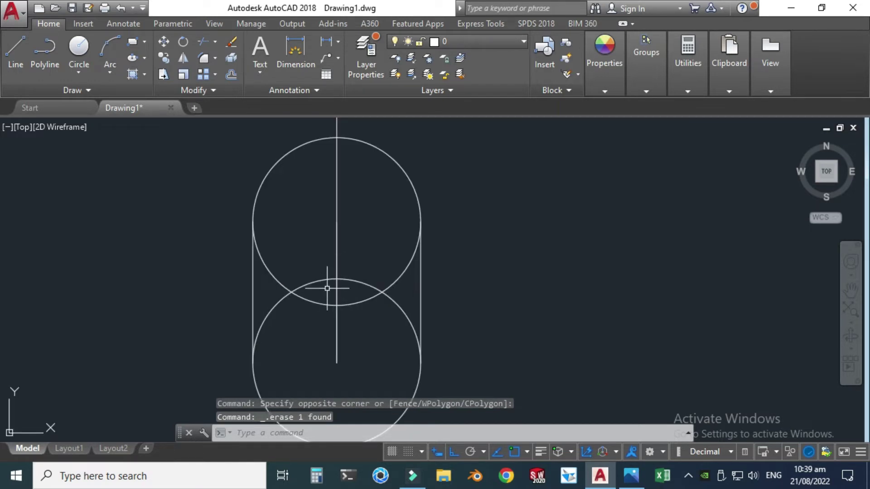
scroll(303, 282, down, 2)
scroll(295, 295, up, 2)
Step: Erase the vertical centre line and the long horizontal guide line
click(339, 343)
click(300, 312)
key(Delete)
scroll(318, 281, down, 3)
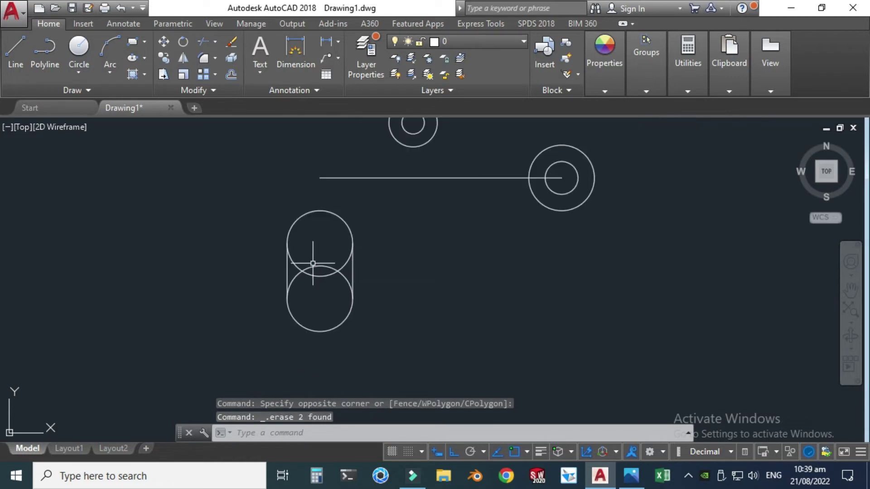
click(358, 177)
click(342, 163)
key(Delete)
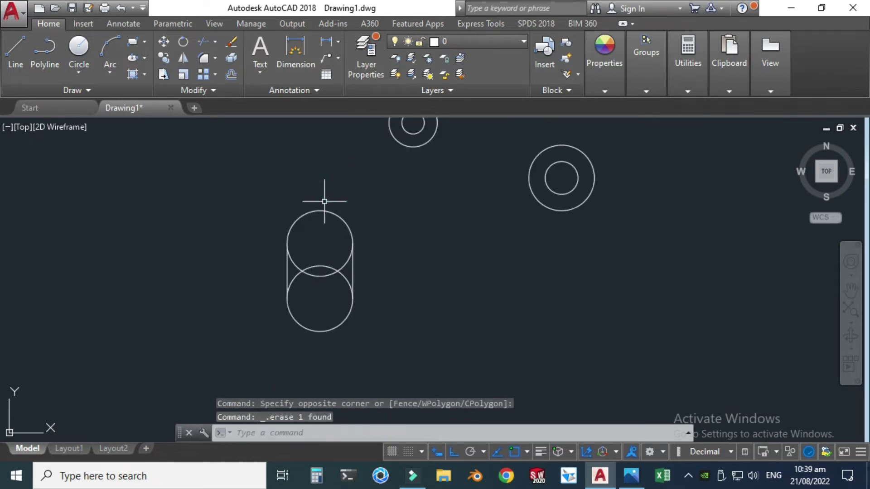
scroll(272, 279, up, 2)
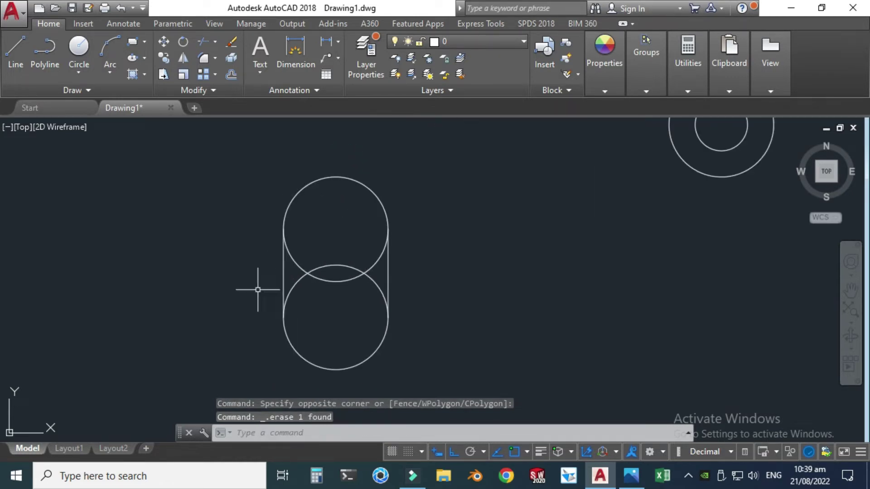
Step: Trim away the overlapping inner arcs of the two R19 circles
click(215, 42)
click(217, 59)
scroll(239, 191, up, 2)
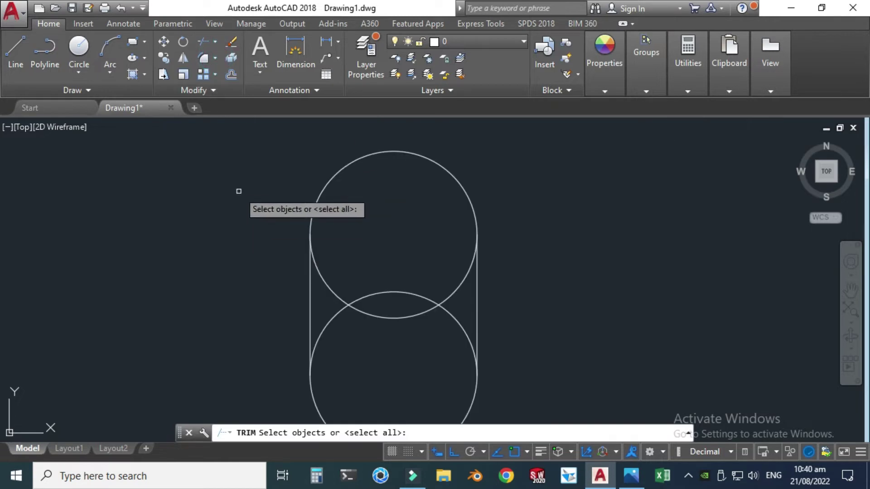
click(411, 316)
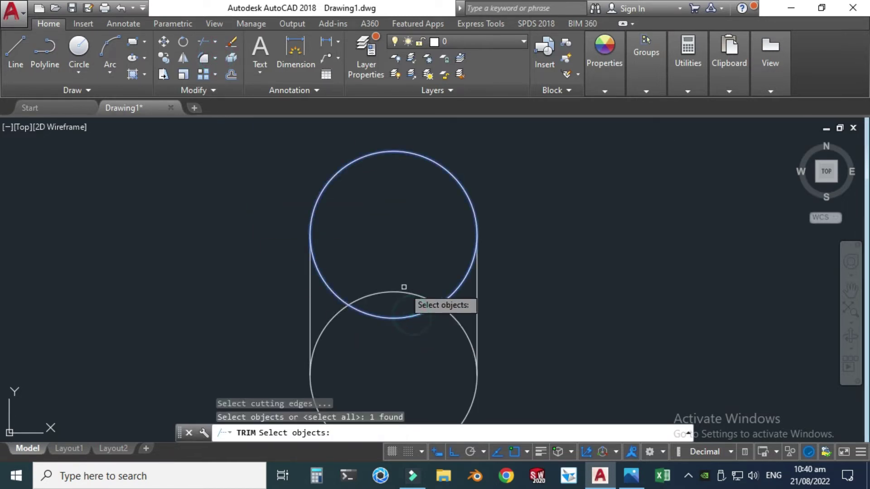
click(401, 292)
key(Return)
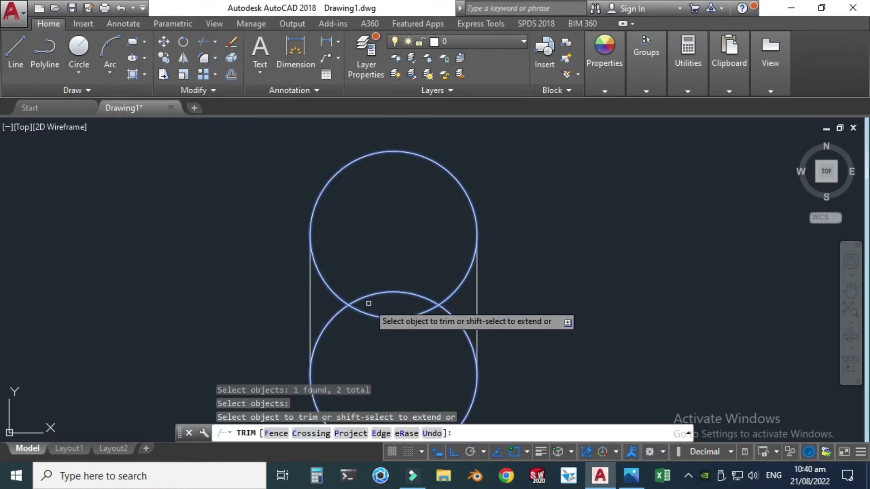
click(384, 318)
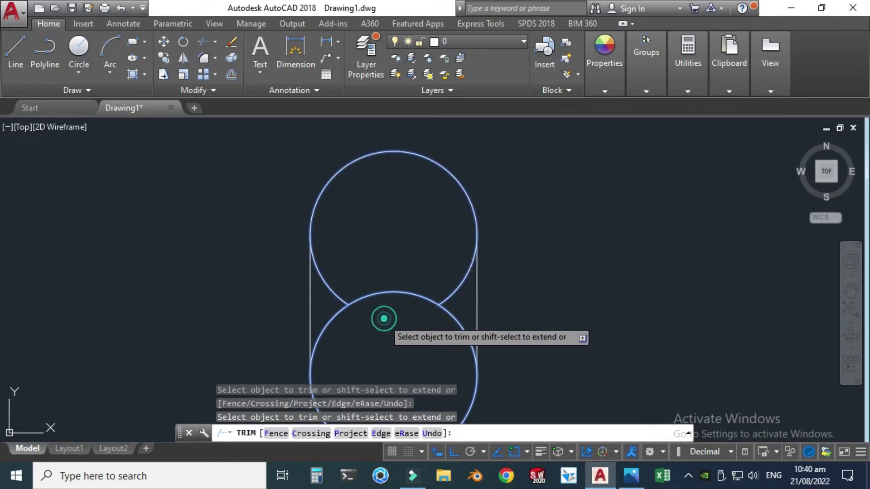
click(385, 293)
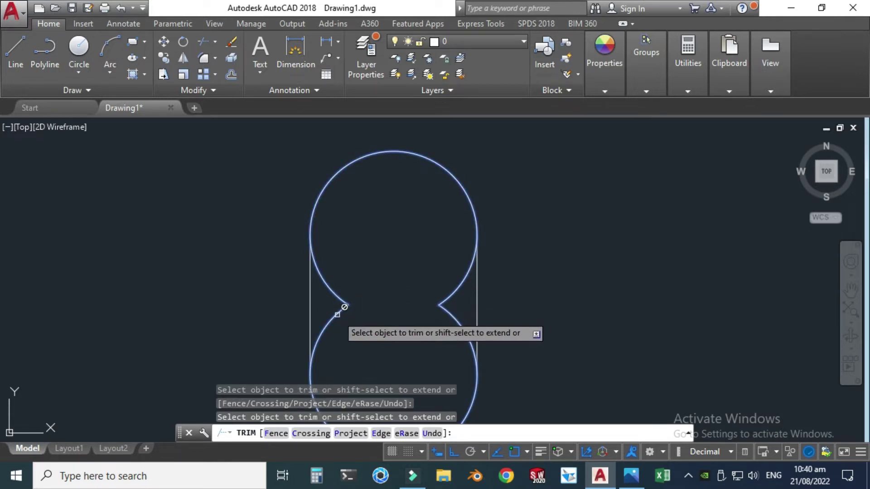
key(Escape)
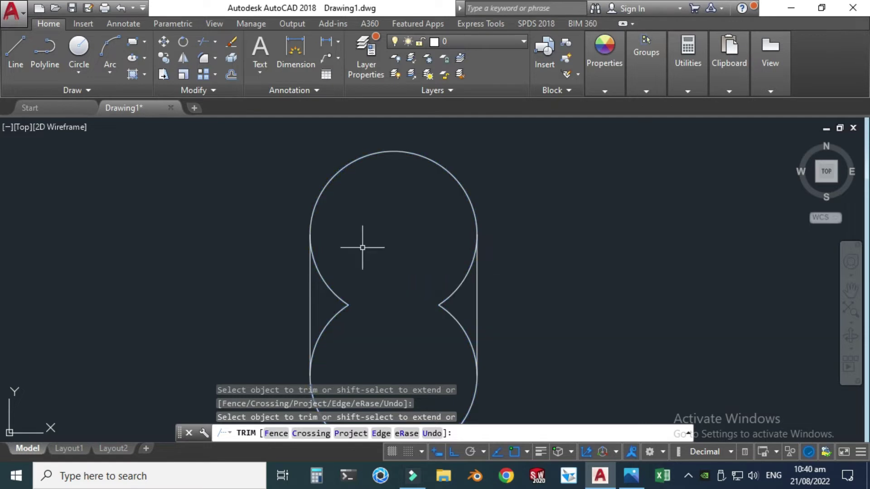
key(Escape)
scroll(362, 247, down, 3)
scroll(347, 285, up, 3)
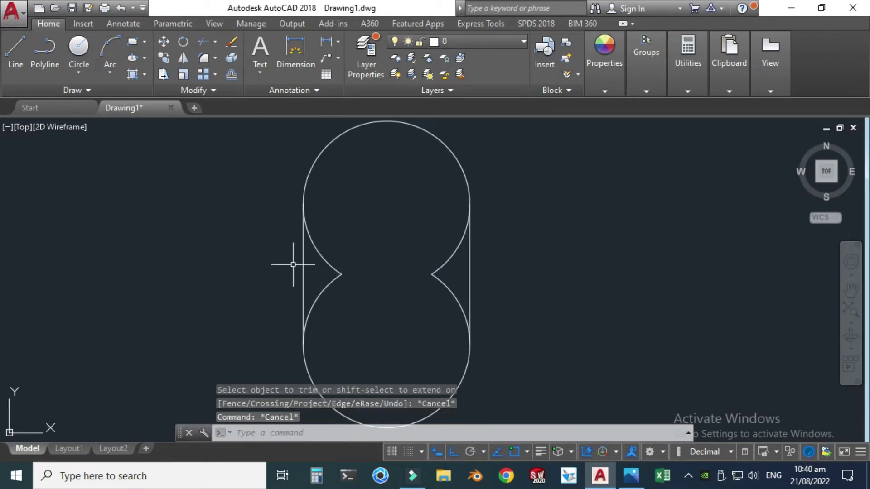
Step: Trim the remaining inner arcs against both side lines to close the rounded slot outline
click(215, 42)
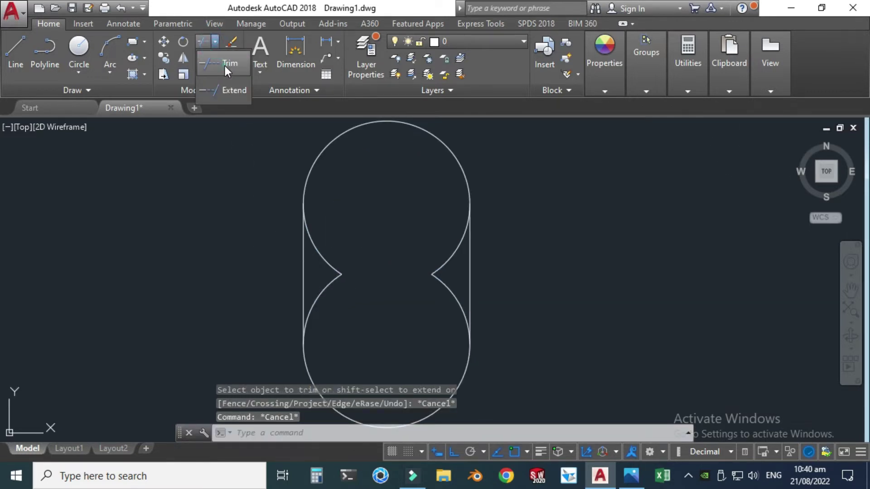
click(225, 67)
click(303, 301)
click(309, 312)
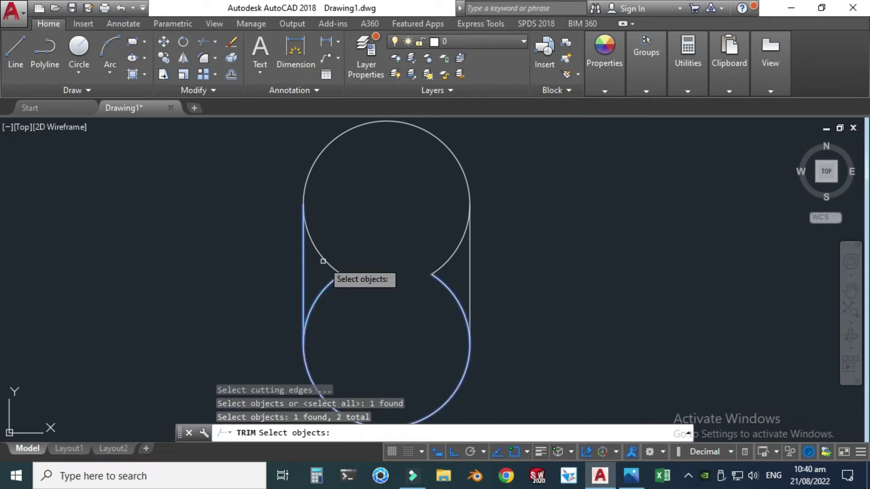
click(321, 255)
click(469, 271)
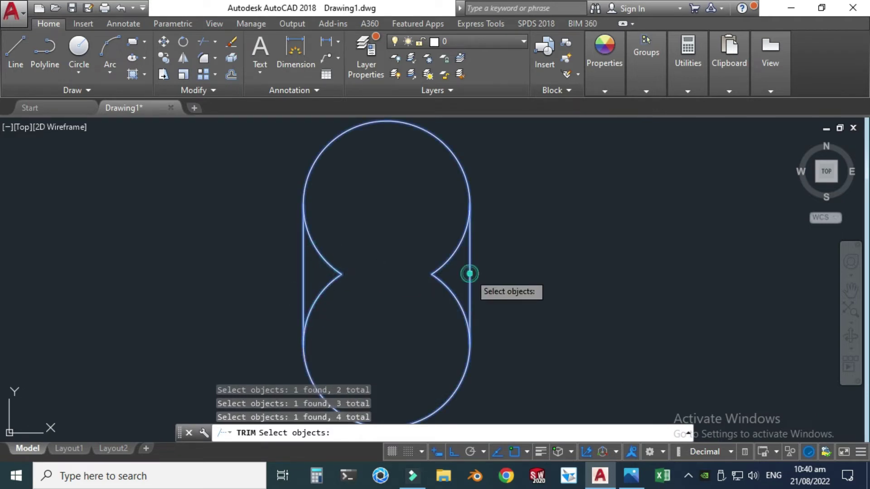
key(Return)
click(321, 256)
click(327, 288)
click(446, 292)
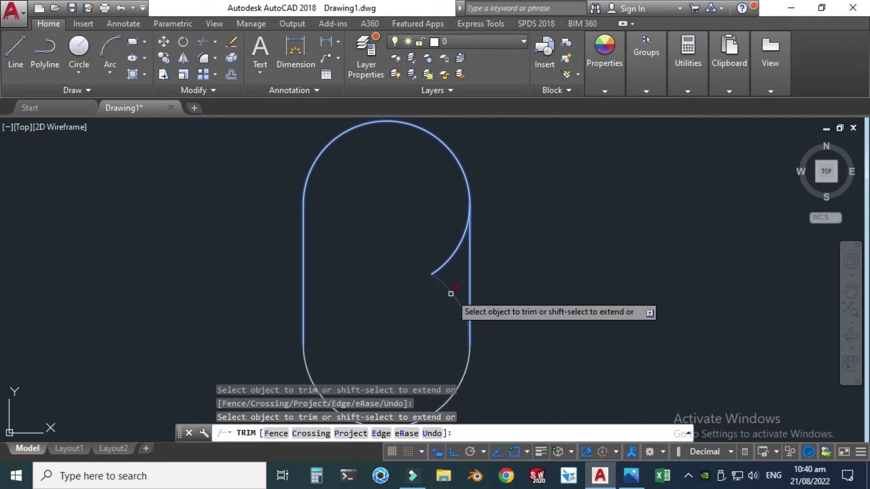
click(448, 262)
scroll(392, 252, down, 3)
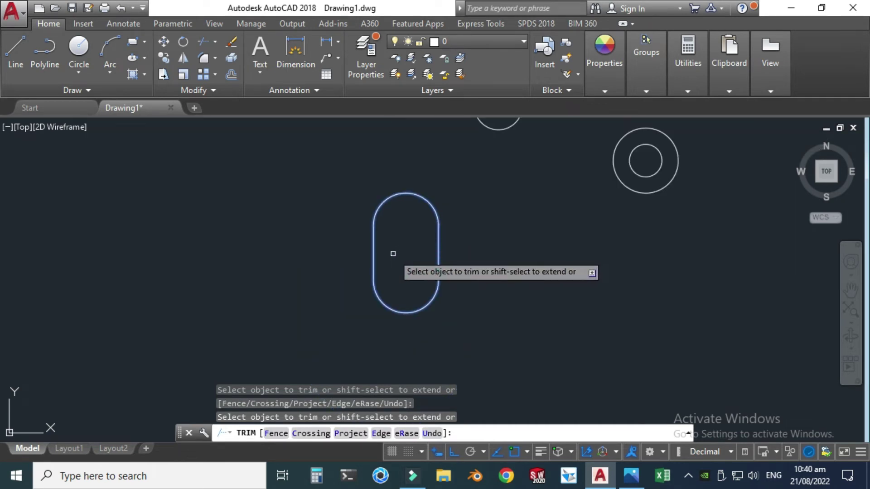
key(Escape)
scroll(366, 308, down, 2)
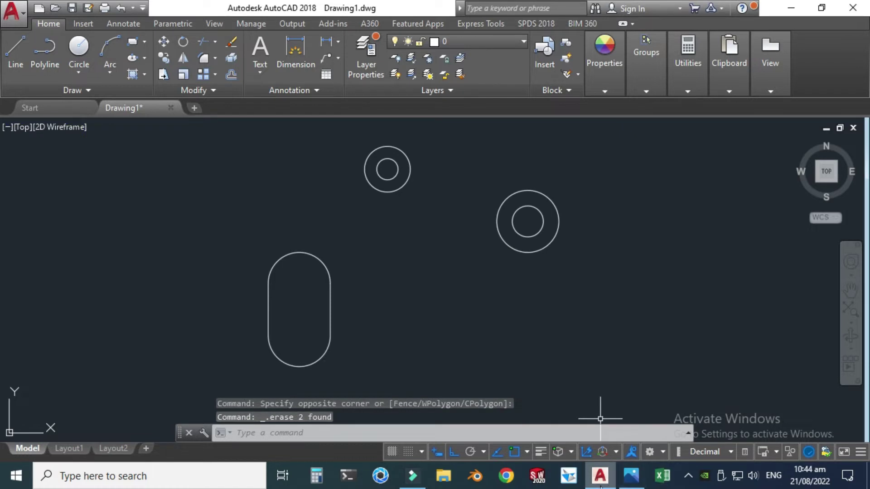
click(631, 476)
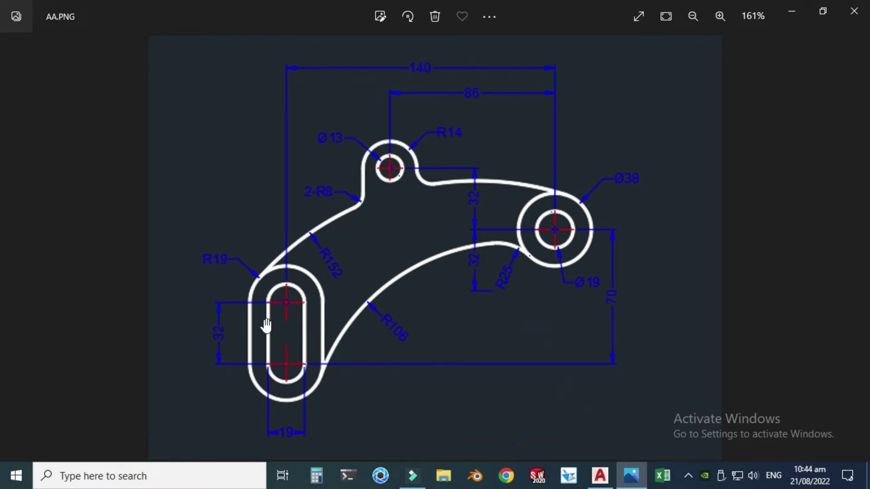
Step: Offset the slot's left side and top arc 9.5 units inward
click(599, 475)
scroll(245, 294, up, 1)
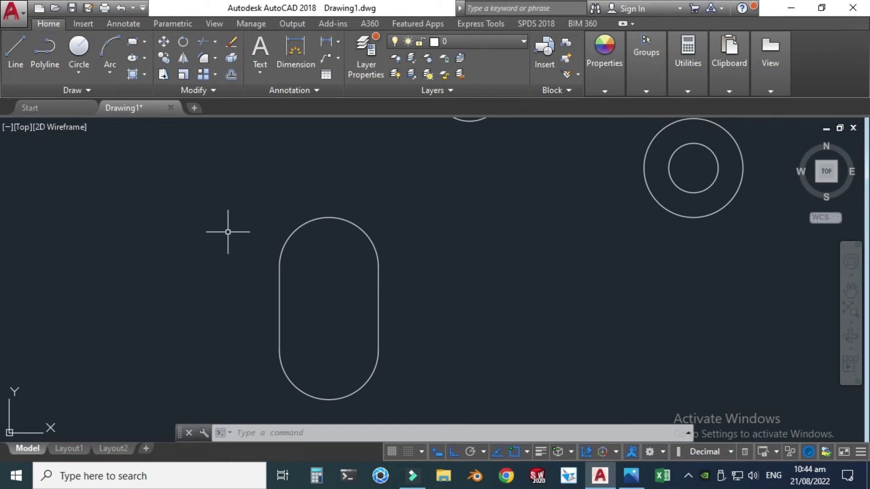
click(232, 74)
key(Return)
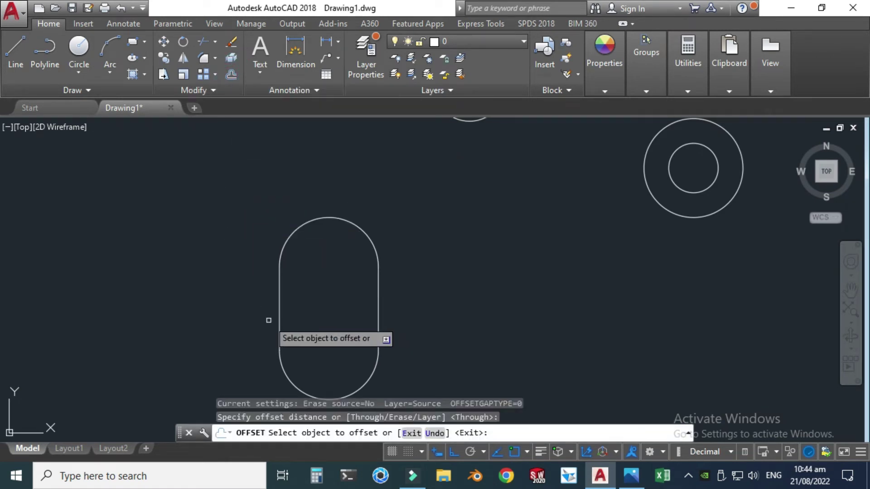
click(279, 334)
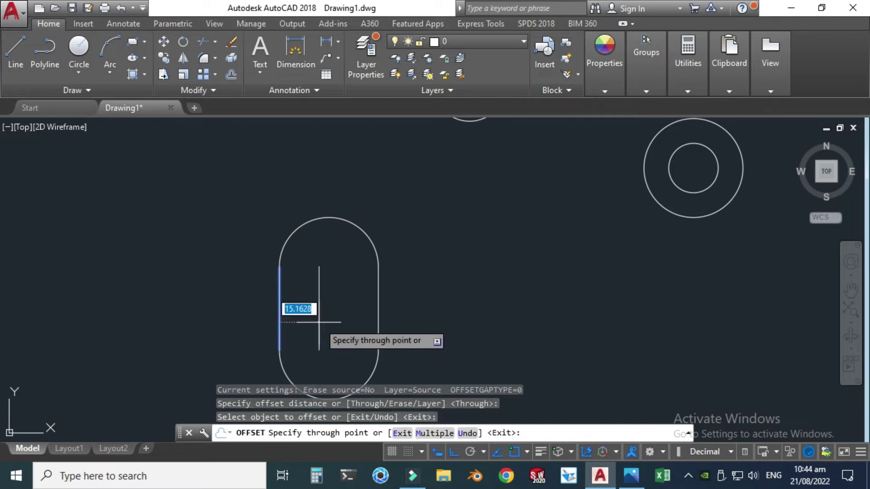
text(9.5)
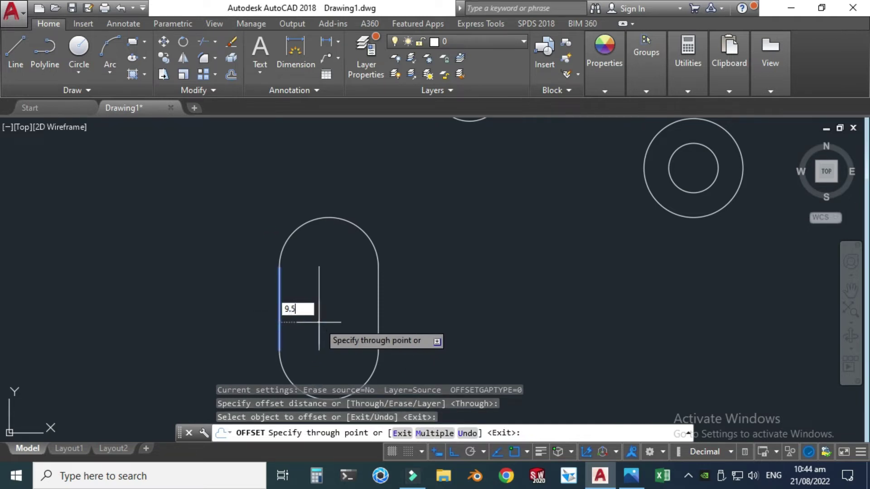
key(Return)
click(318, 222)
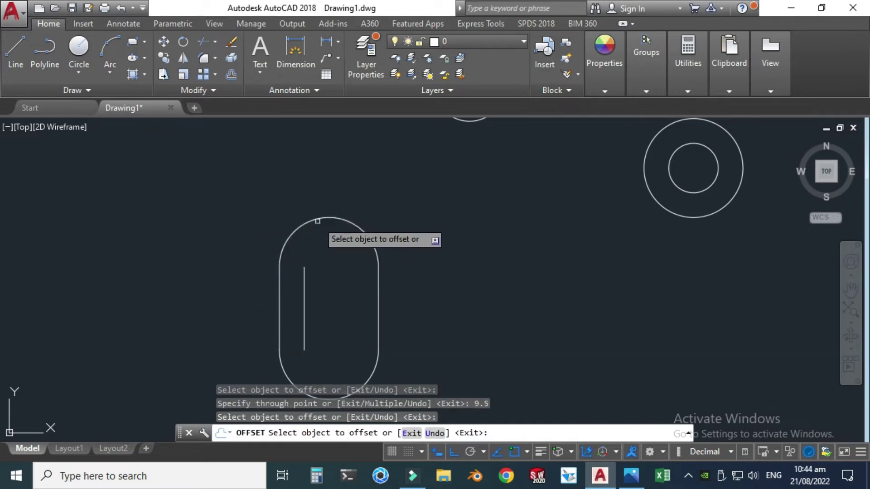
click(317, 223)
text(9.5)
key(Return)
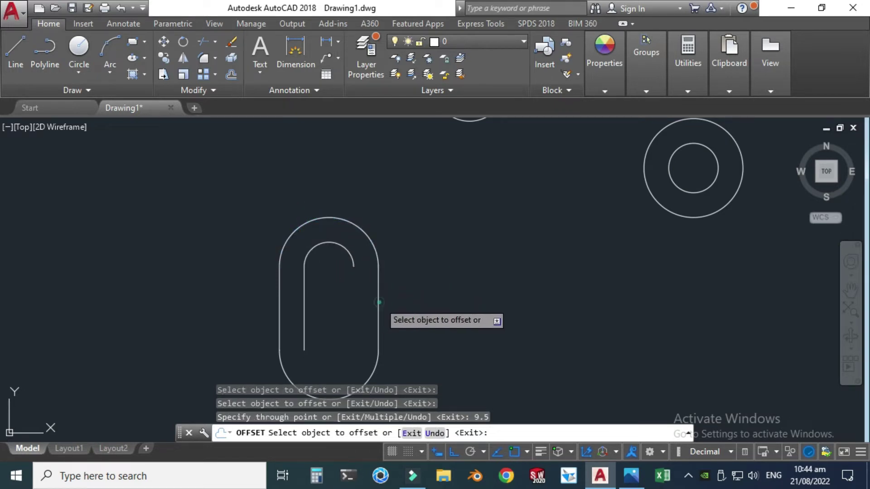
Step: Offset the slot's right side and bottom arc 9.5 units inward
click(378, 302)
text(9.)
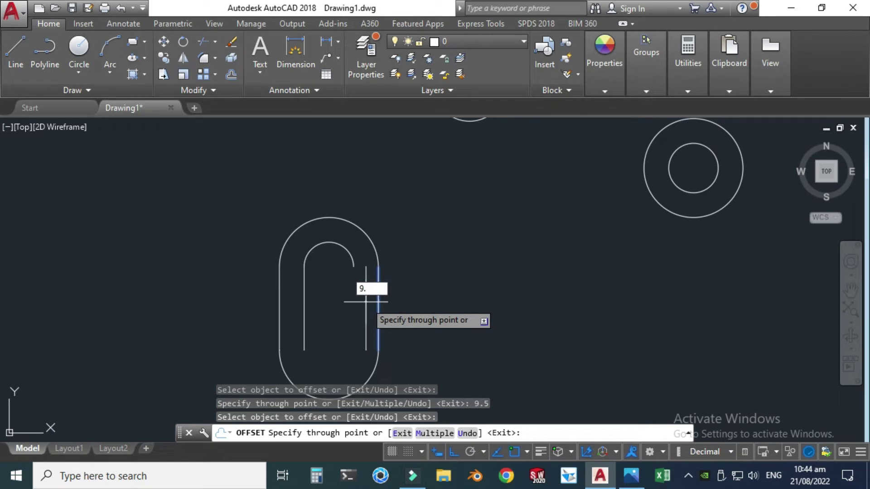
text(5)
key(Return)
scroll(305, 281, down, 2)
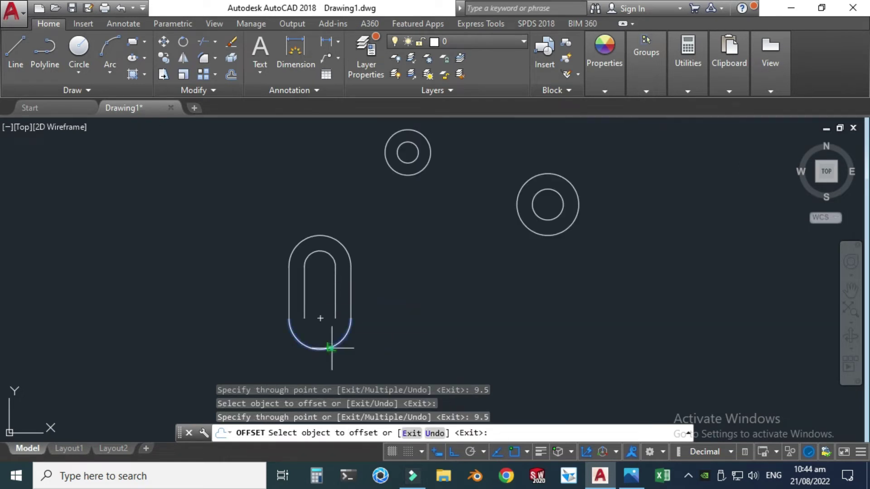
click(331, 348)
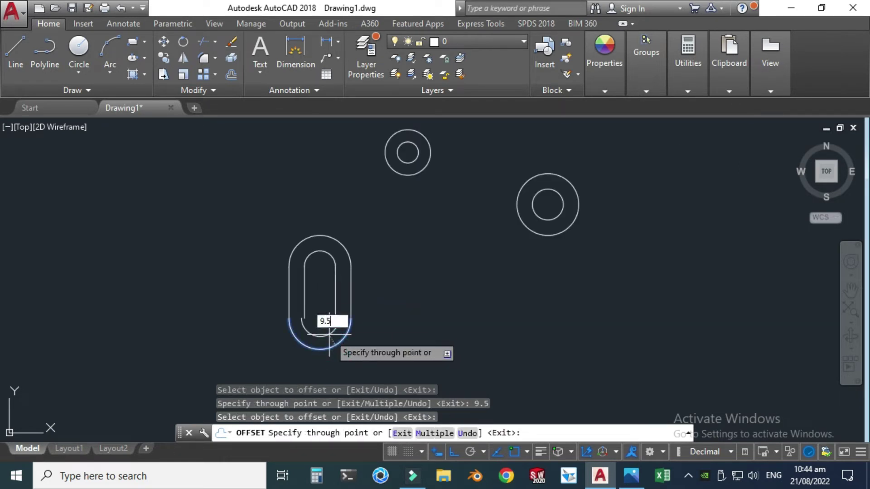
text(9.5)
key(Return)
scroll(317, 299, up, 2)
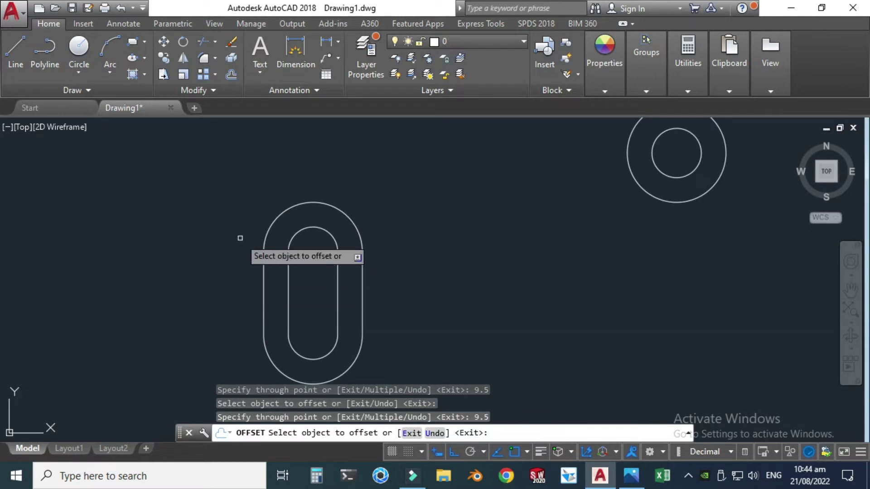
click(631, 475)
scroll(297, 439, up, 2)
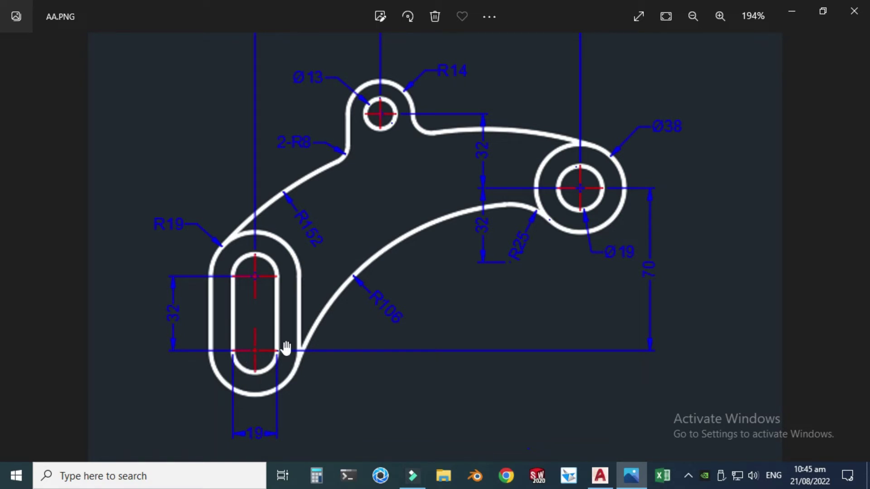
Step: Measure across the inner slot's sides, confirming 19.0000 against the reference's 19 dimension
click(600, 476)
mouse_move(685, 86)
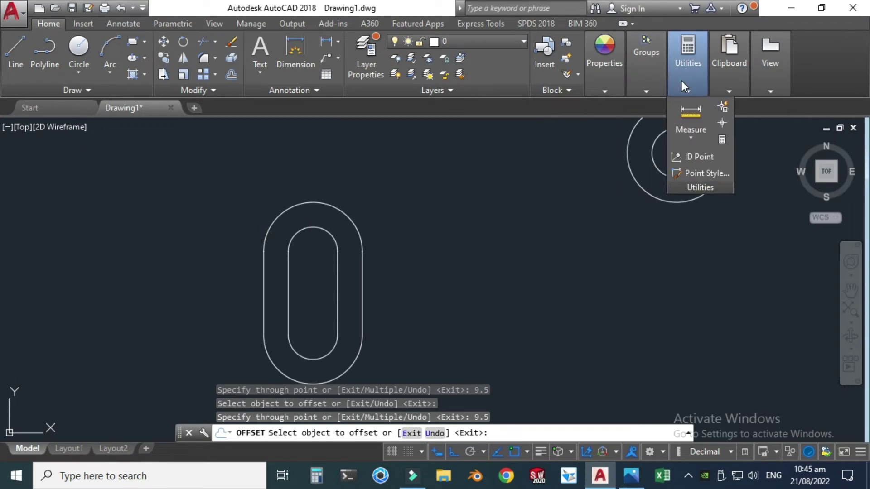
click(690, 138)
click(689, 158)
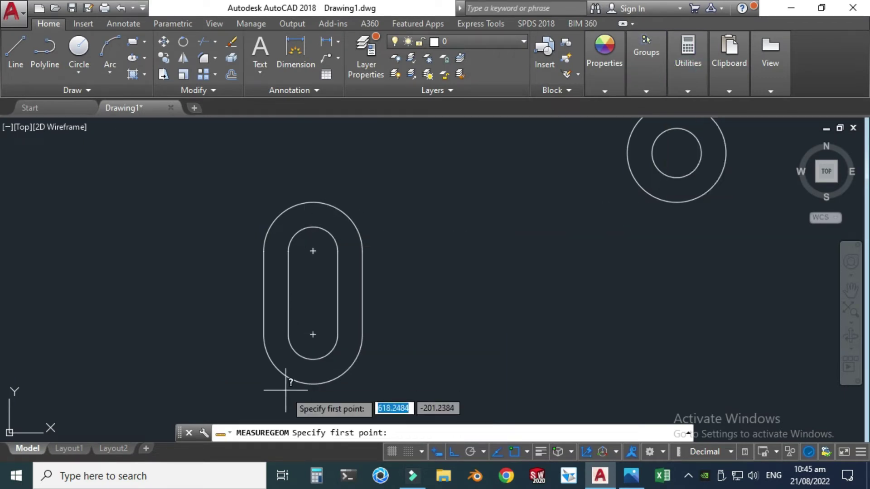
scroll(287, 383, up, 4)
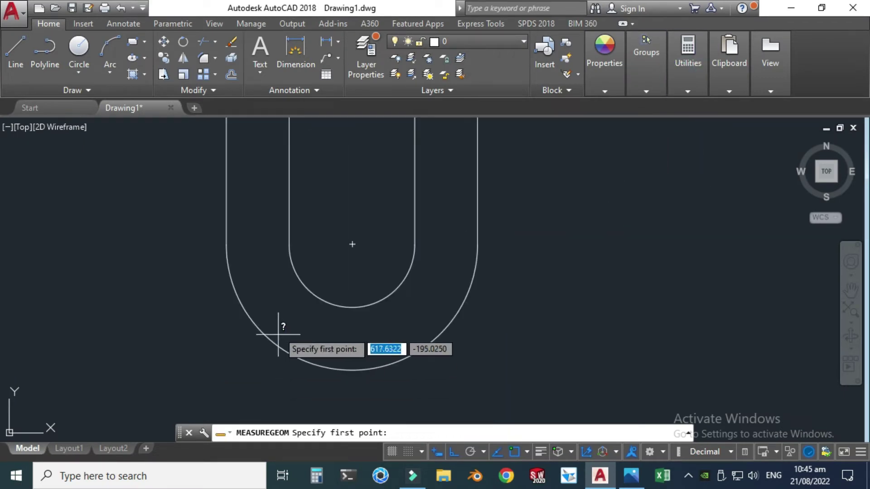
click(289, 244)
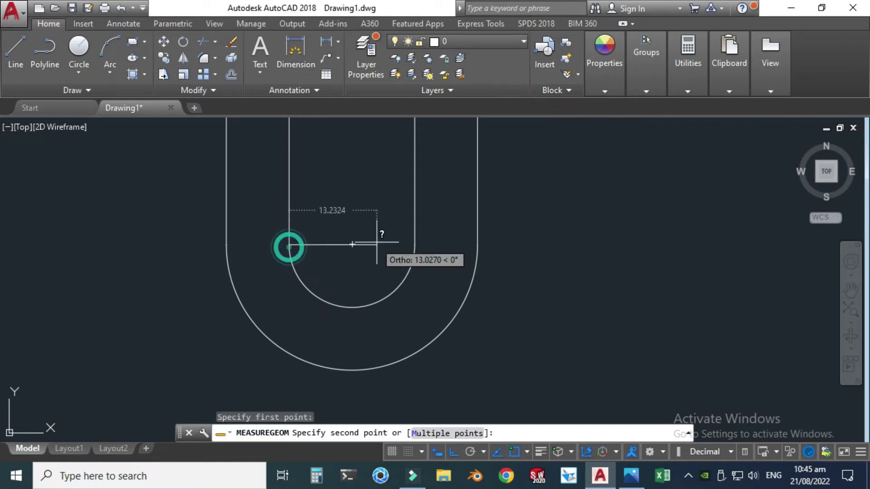
click(414, 244)
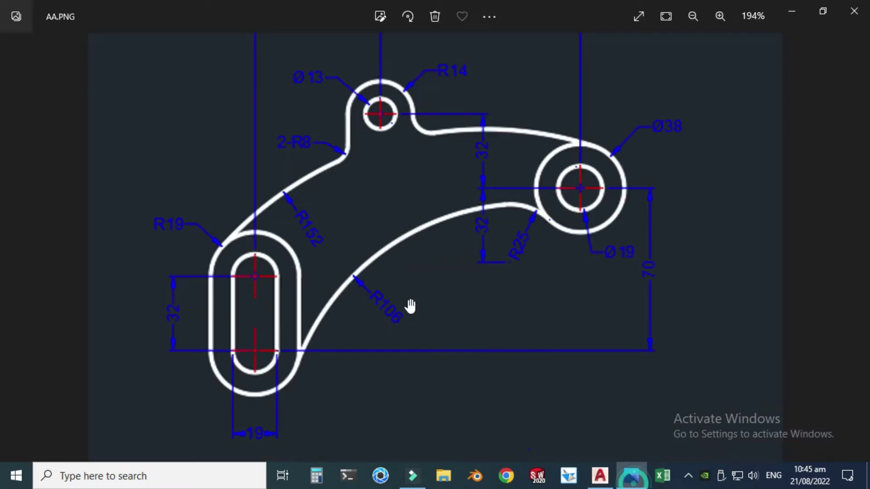
click(631, 476)
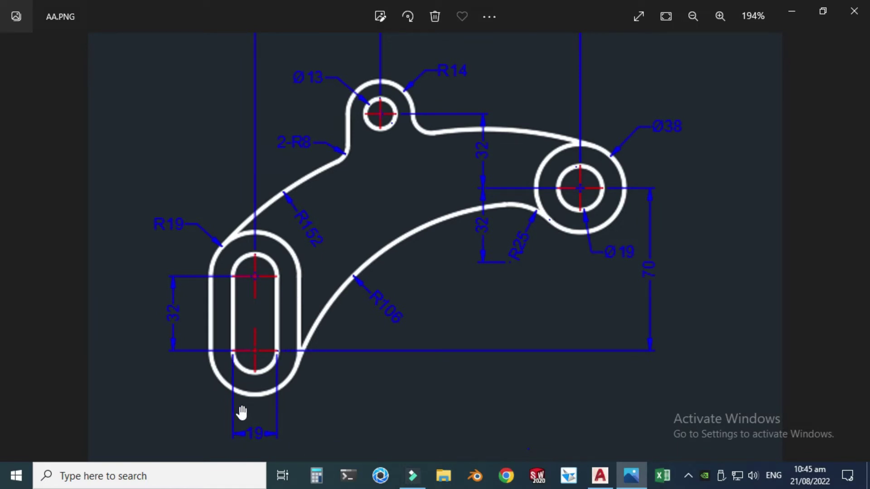
click(599, 476)
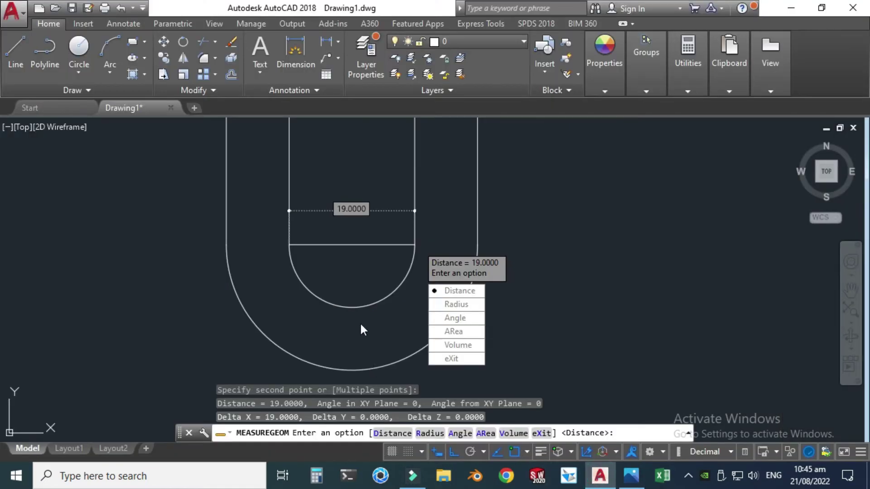
key(Escape)
scroll(305, 313, down, 3)
scroll(394, 267, down, 2)
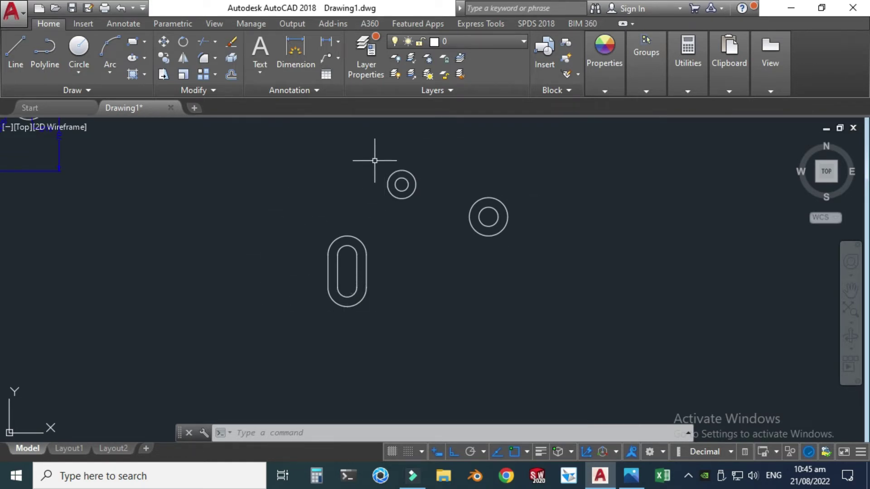
Step: Pan the AA.PNG reference image down for a closer look at the bracket
click(631, 476)
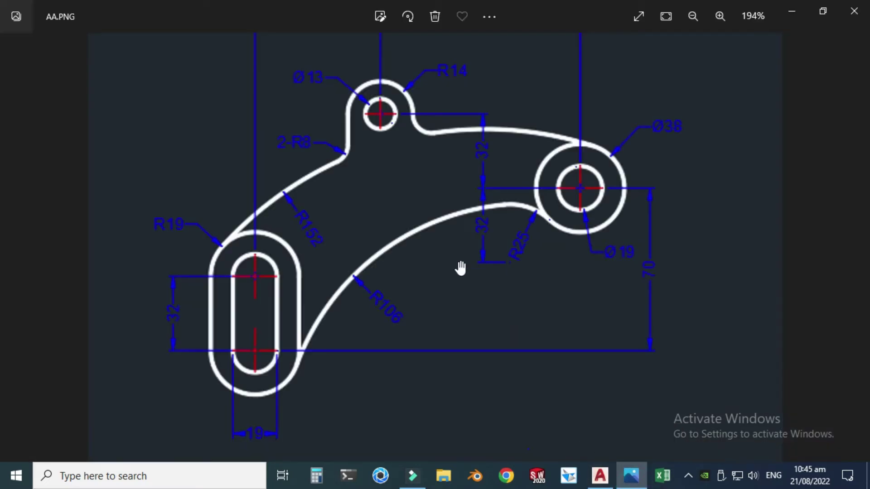
scroll(460, 266, down, 1)
drag(388, 186, 380, 215)
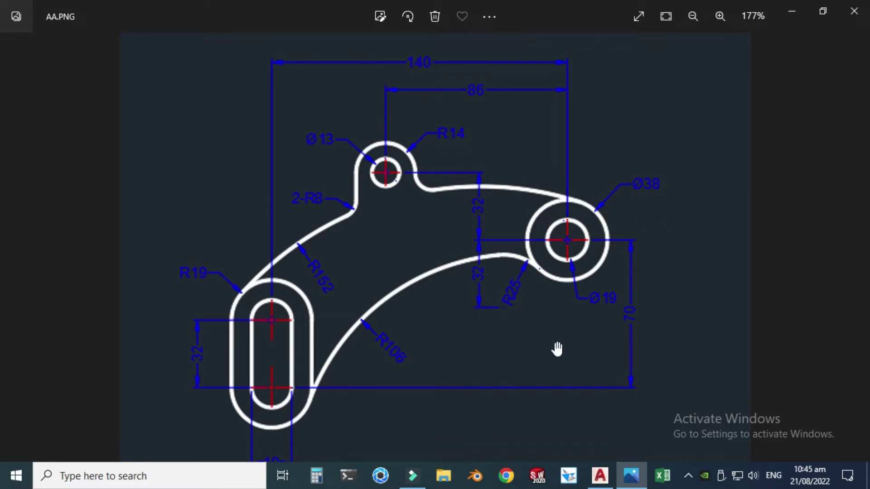
Step: Draw an R152 circle tangent to the right ring's outer edge and the slot's top arc
click(601, 477)
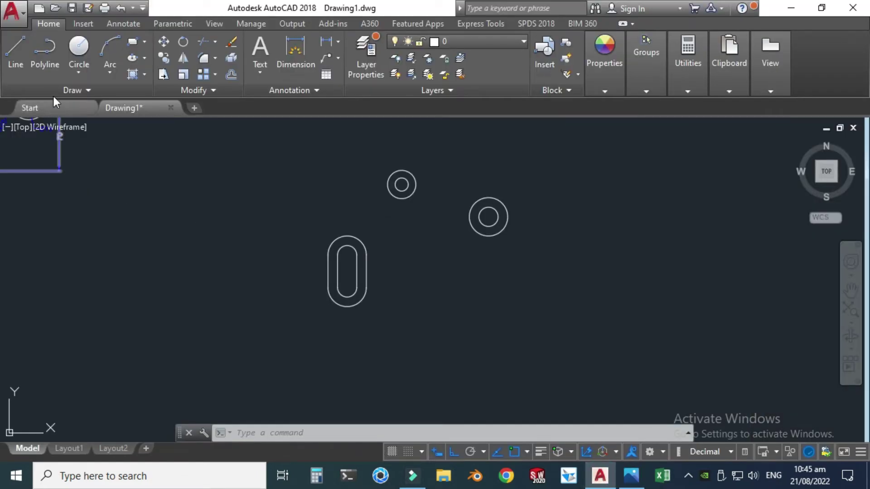
click(66, 74)
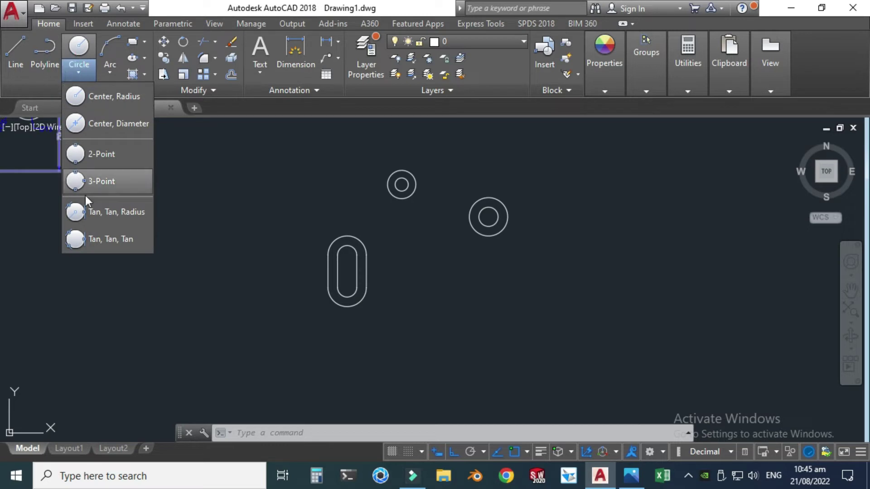
click(100, 216)
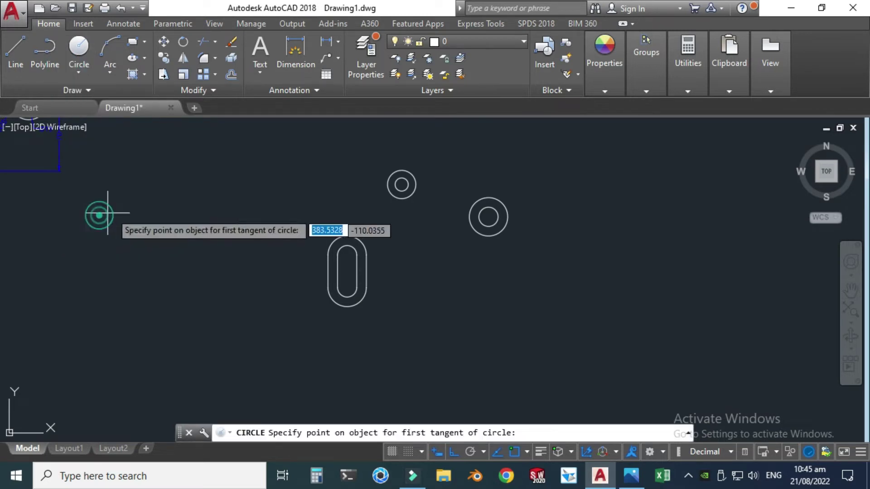
scroll(448, 163, up, 2)
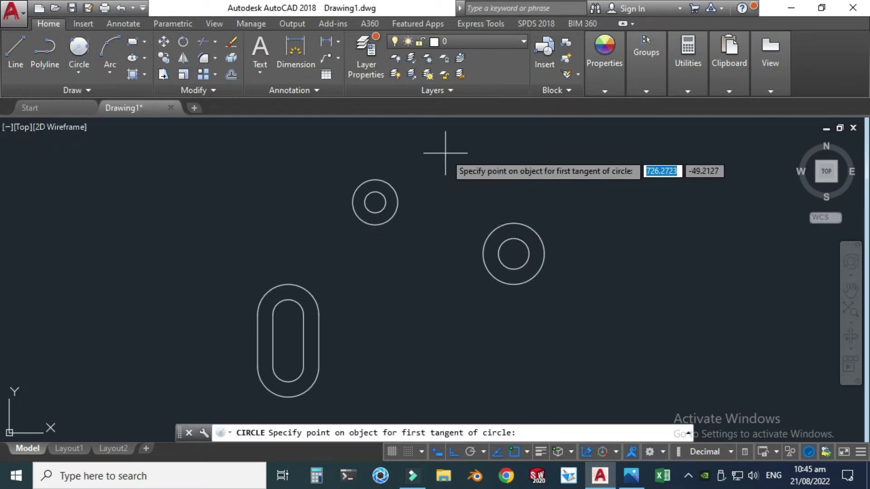
click(517, 224)
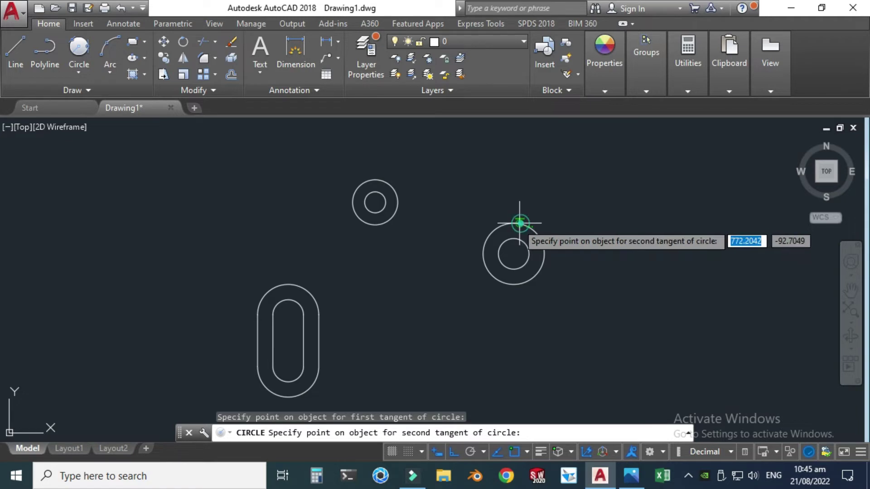
click(294, 280)
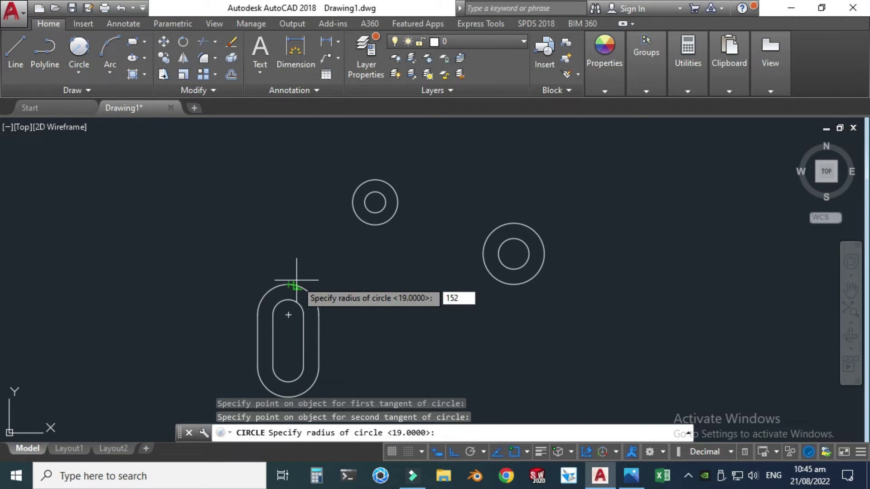
key(Return)
scroll(374, 245, down, 1)
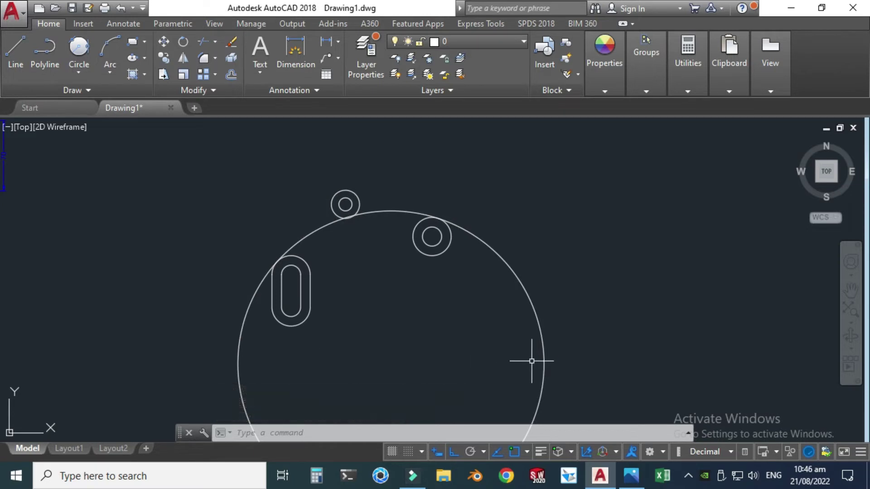
click(628, 474)
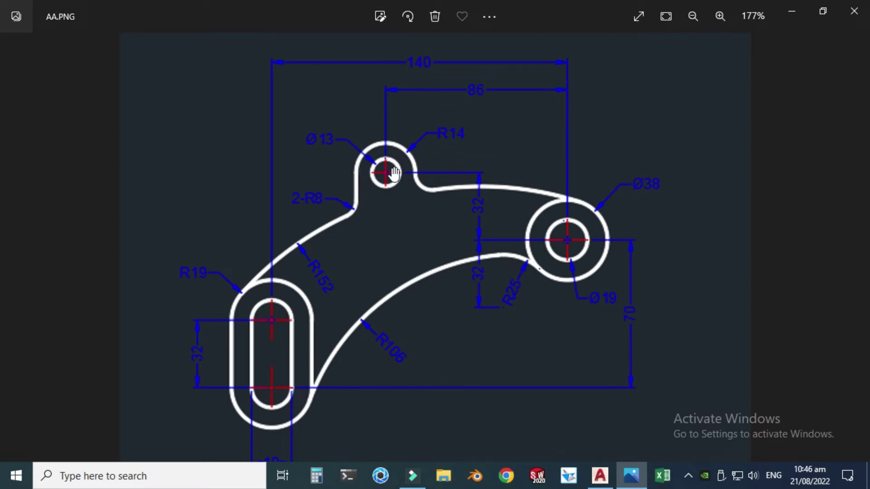
Step: Draw vertical lines down from the R14 circle's left and right quadrants past the R152 arc
click(600, 476)
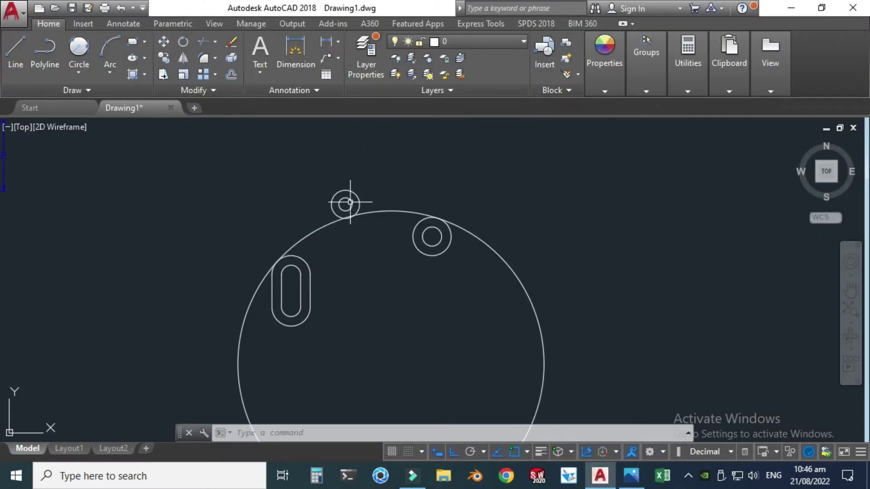
click(15, 52)
scroll(224, 175, up, 2)
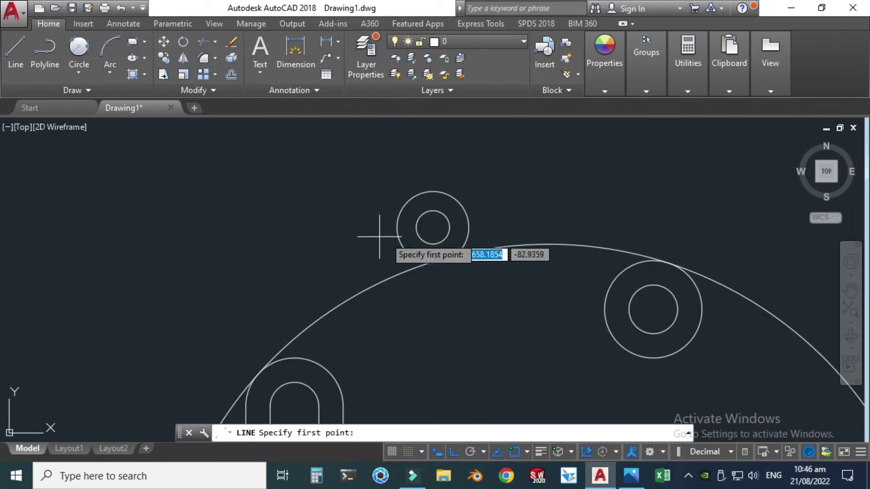
click(397, 227)
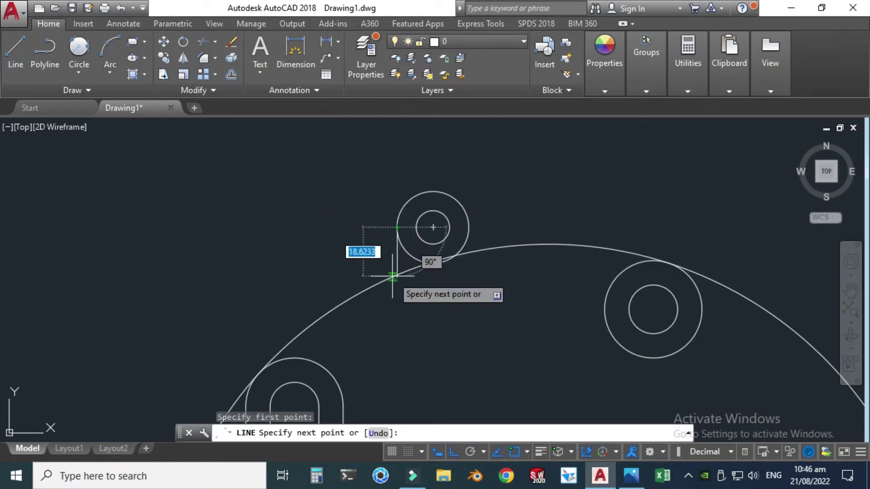
click(400, 309)
key(Escape)
click(16, 52)
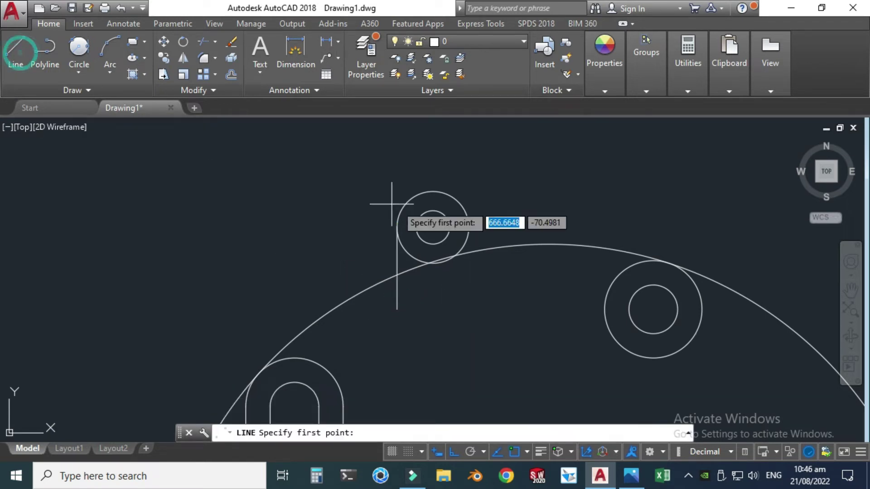
click(471, 228)
click(469, 291)
key(Escape)
scroll(341, 169, down, 2)
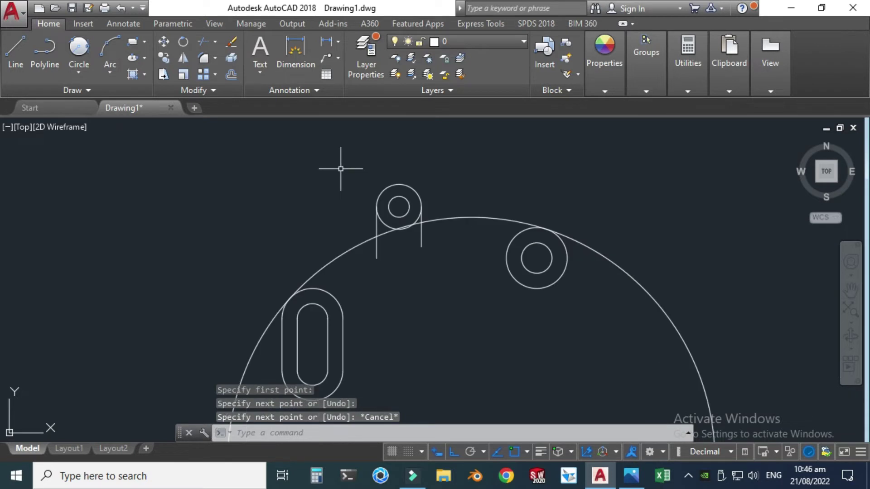
Step: Start Trim with the large arc, both vertical lines and small top circle as cutting edges
click(215, 41)
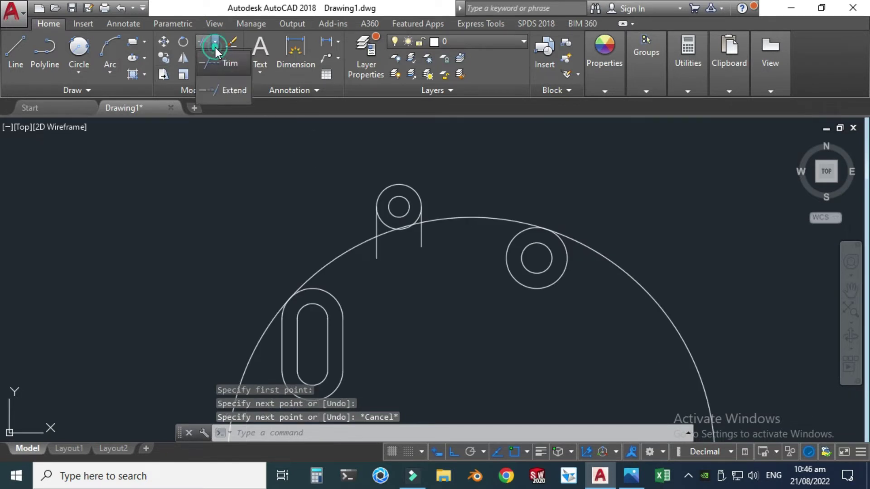
click(216, 60)
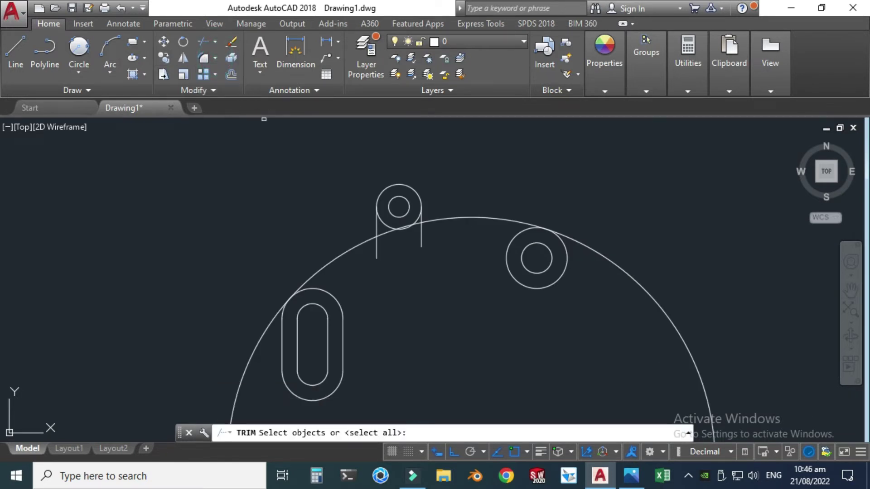
click(332, 259)
scroll(374, 248, up, 2)
click(377, 211)
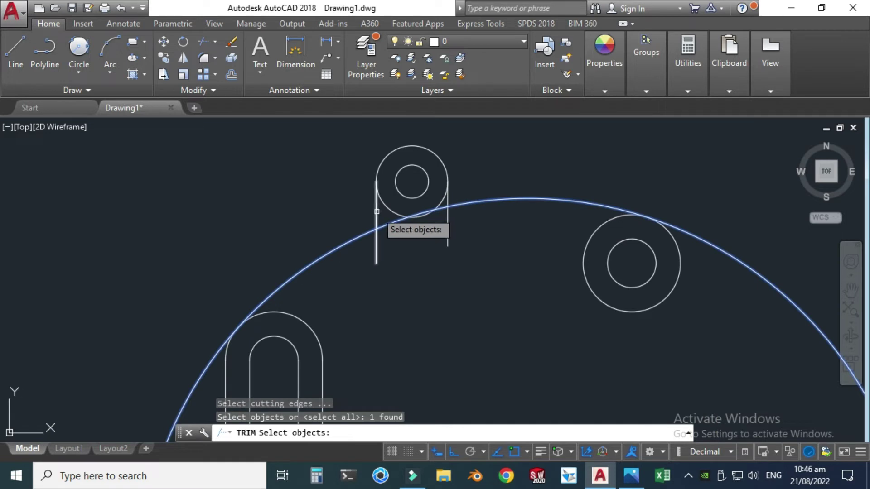
click(451, 242)
click(431, 240)
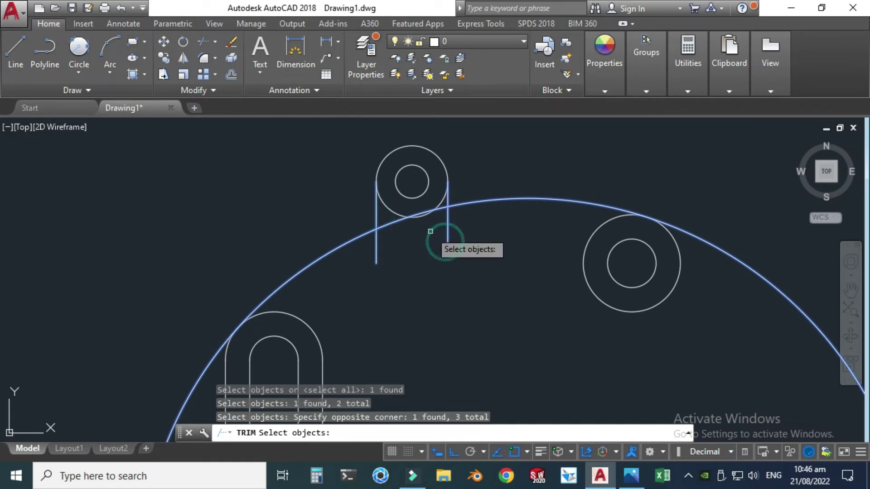
click(379, 200)
key(Return)
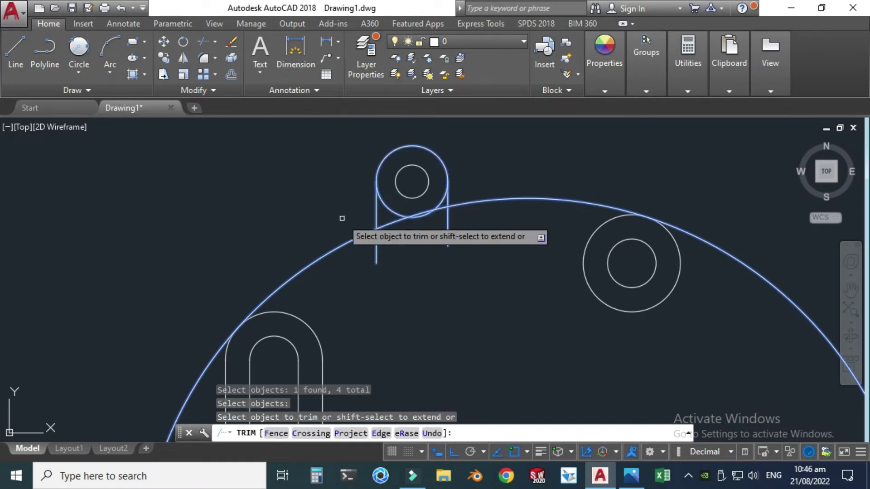
Step: Trim the left and right vertical lines back to the large R152 arc
scroll(233, 182, down, 2)
scroll(262, 252, up, 3)
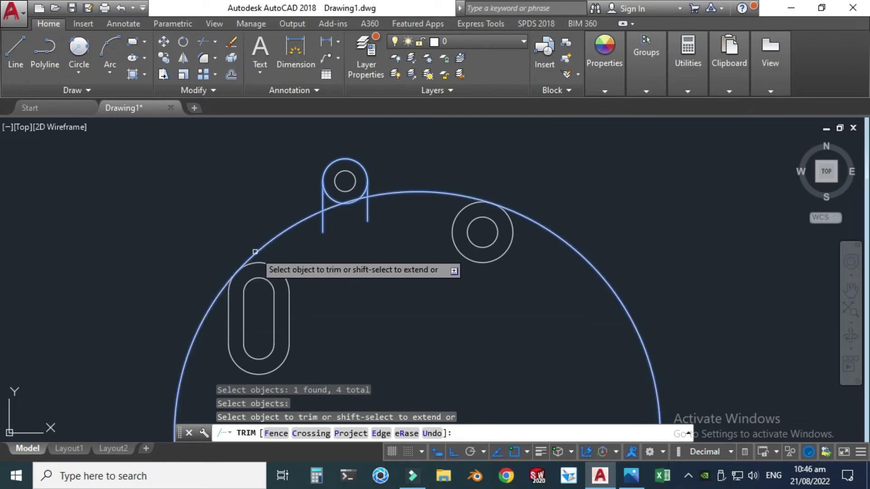
click(360, 195)
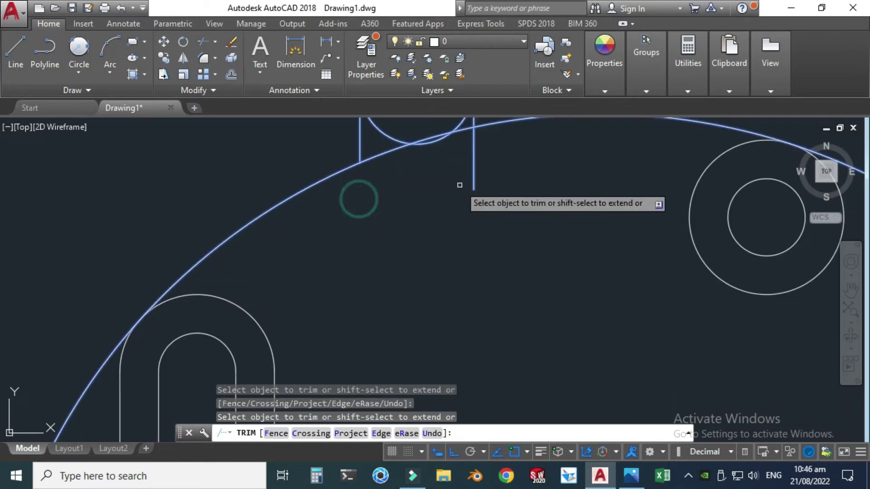
click(475, 181)
scroll(475, 180, down, 3)
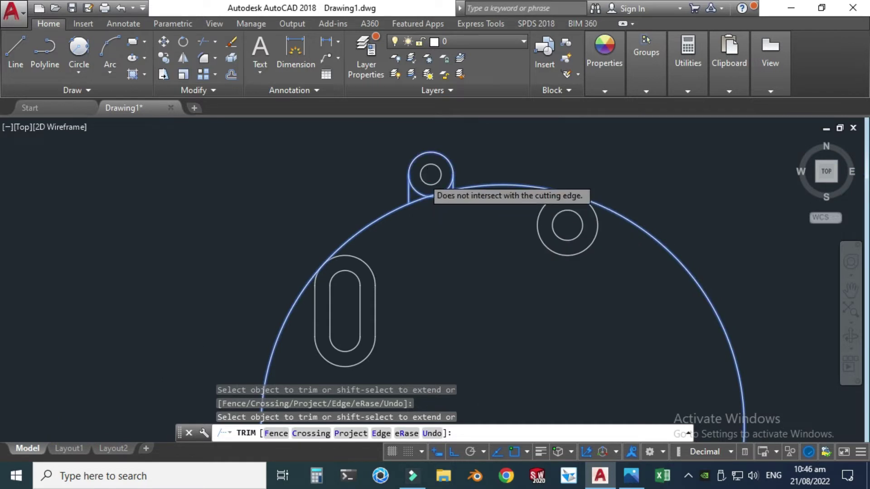
scroll(424, 186, up, 3)
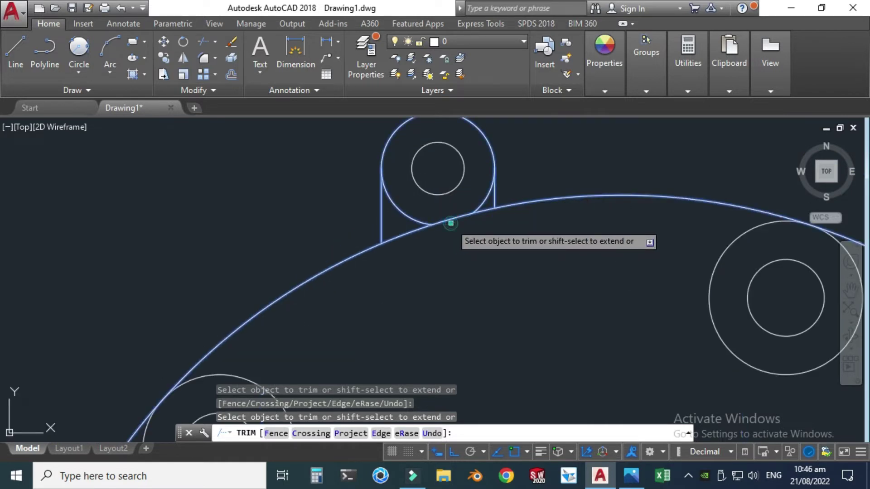
scroll(337, 178, down, 3)
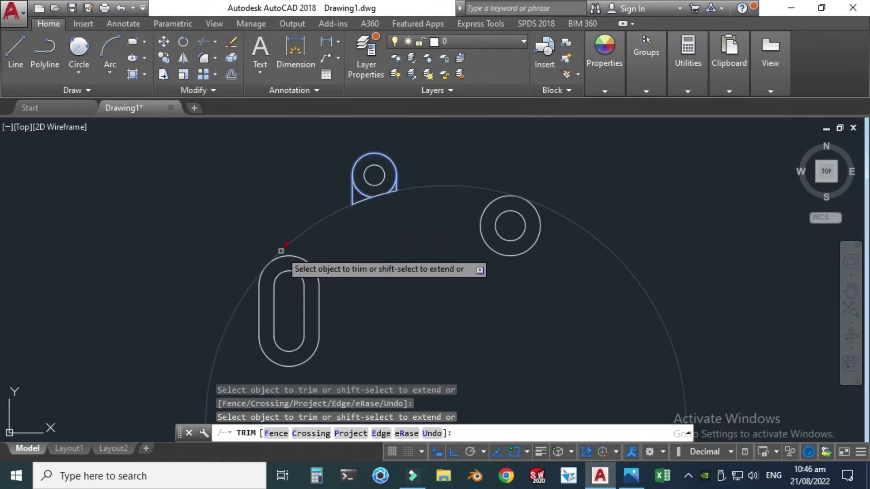
key(Escape)
key(Escape)
Step: Cut away the big circle's lower part using the large arc, slot arc and right circle as edges
click(211, 42)
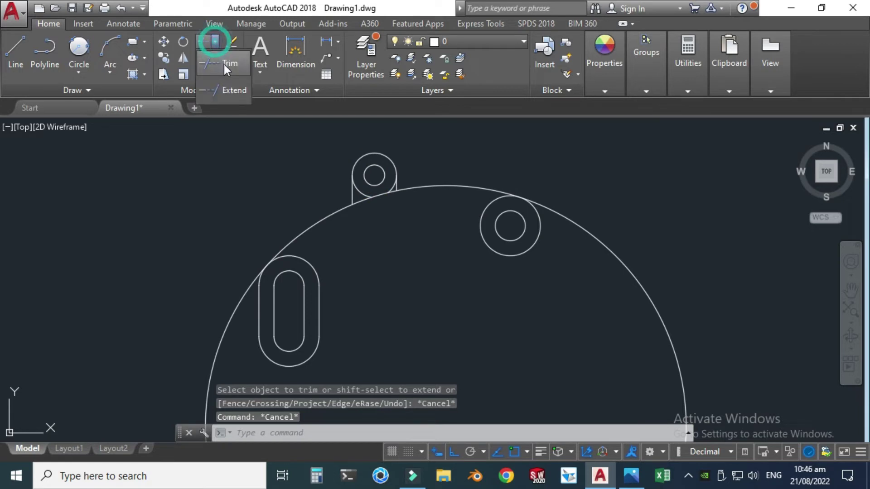
click(231, 316)
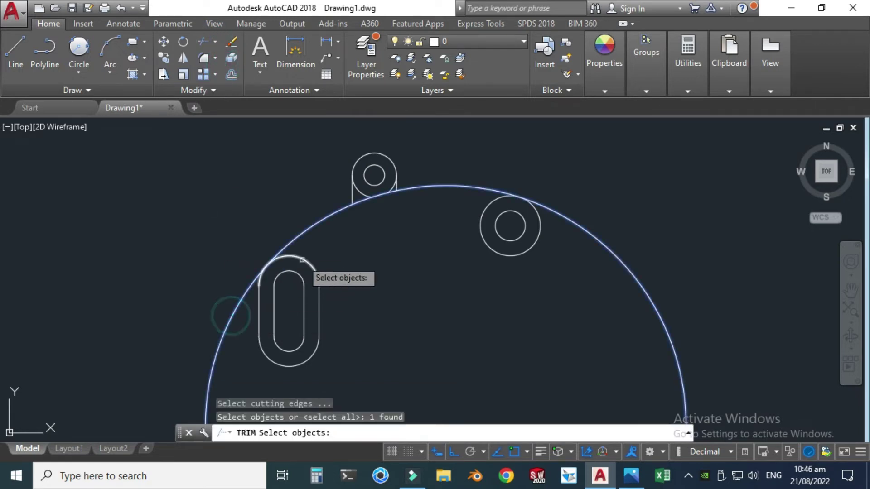
click(300, 257)
click(483, 219)
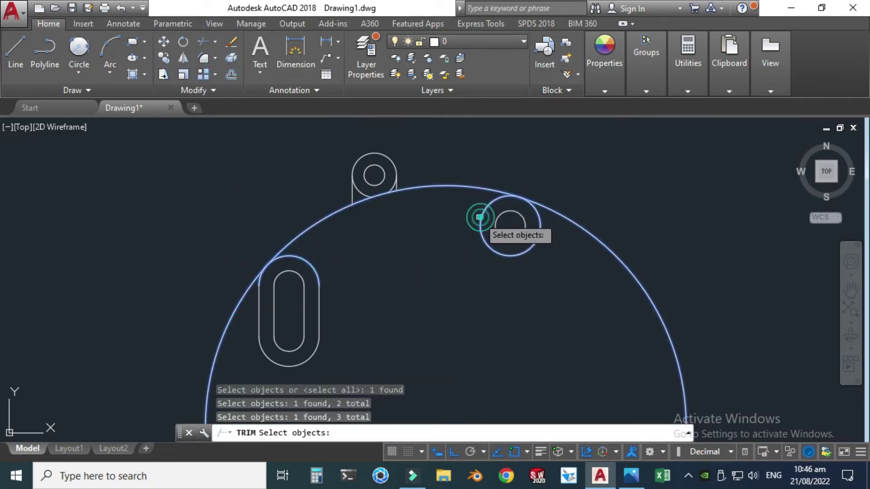
key(Return)
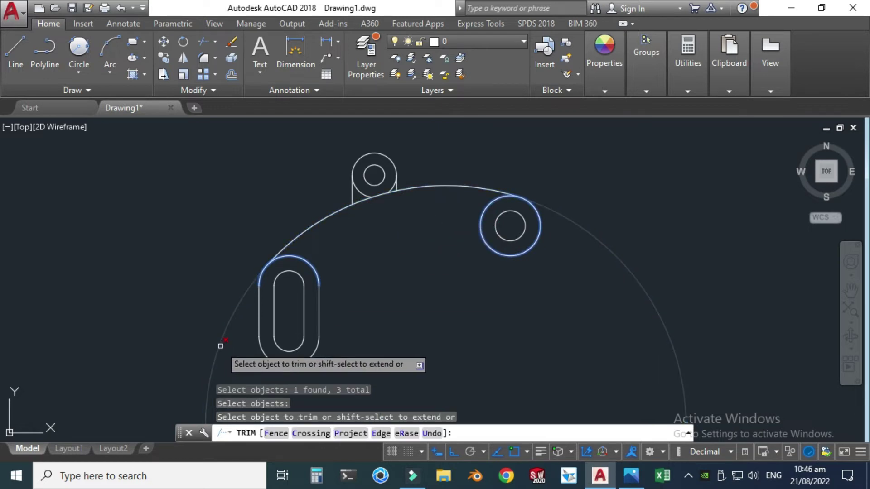
click(216, 345)
key(Escape)
key(alt+Tab)
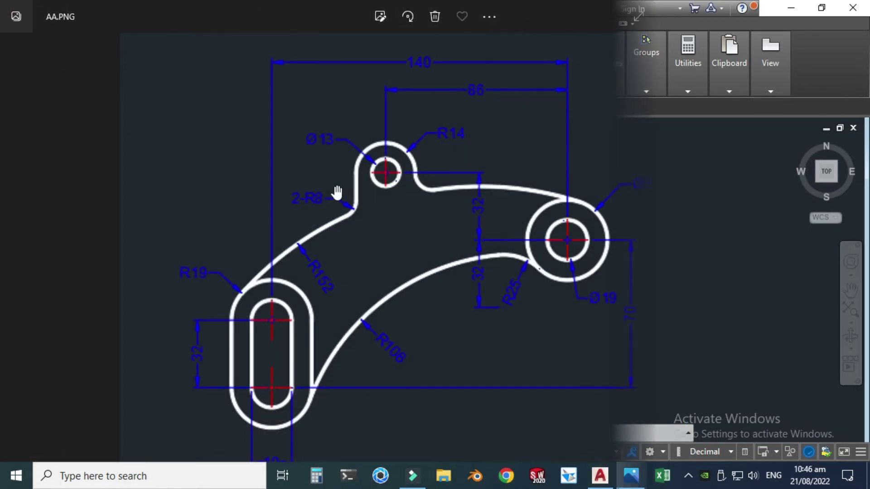
Step: Check the AA.PNG bracket reference in Photos, then bring the AutoCAD drawing back
scroll(326, 200, up, 3)
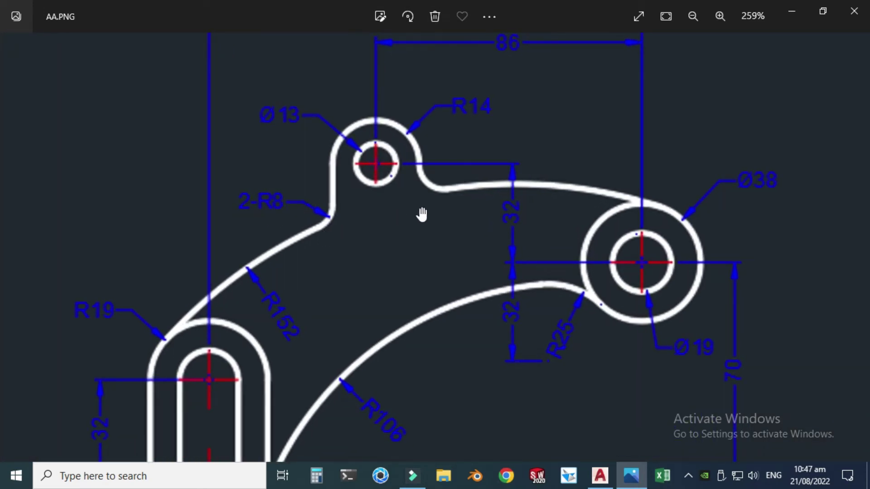
scroll(428, 198, down, 1)
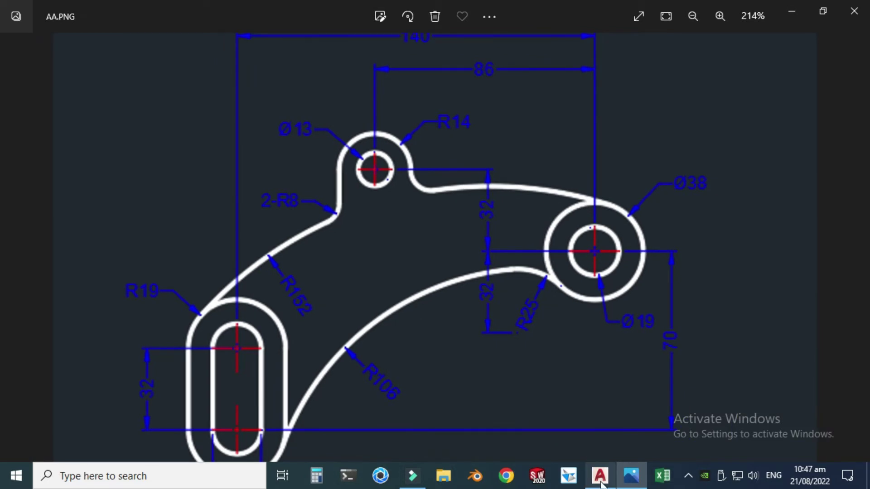
click(600, 475)
scroll(360, 155, up, 4)
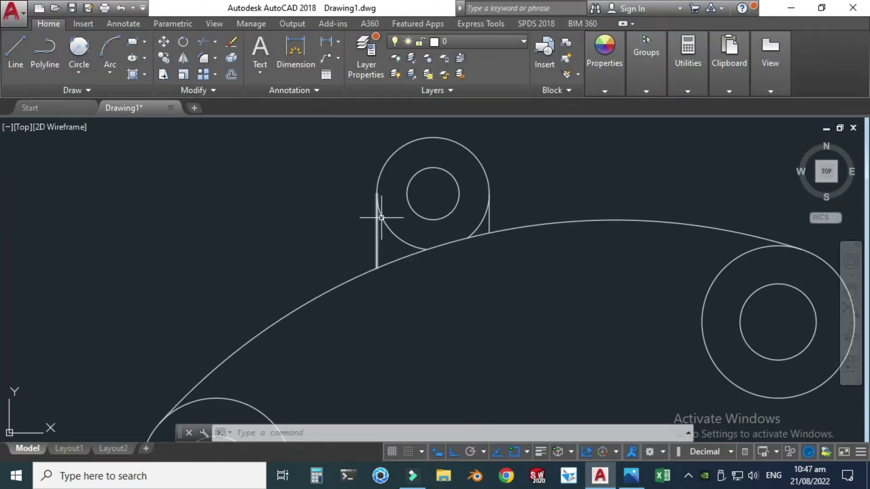
Step: Trim the top circle's lower arc using the lug's side lines and long arc as edges
text(tr)
key(Return)
click(381, 240)
key(Return)
key(Escape)
click(215, 42)
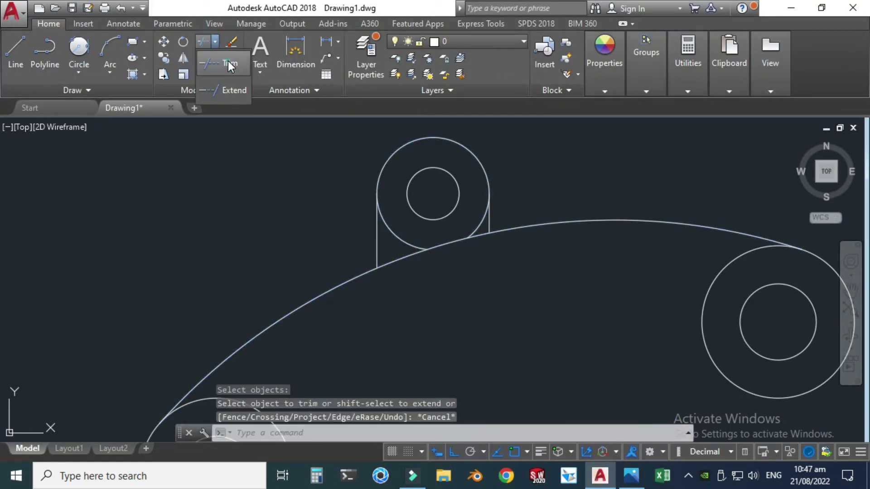
click(224, 63)
click(401, 239)
click(376, 239)
click(489, 227)
click(442, 242)
key(Return)
click(404, 242)
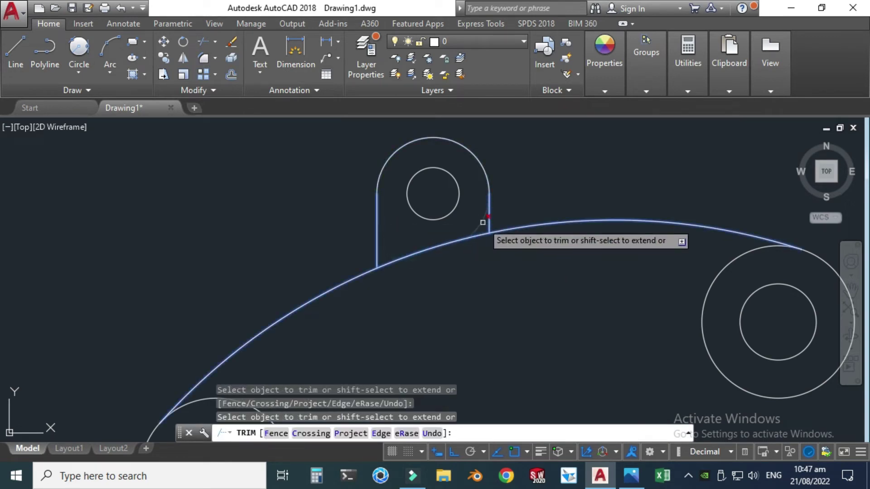
key(Escape)
Step: Trim the long R152 arc segment between the lug's two side lines
scroll(362, 176, down, 2)
scroll(358, 177, up, 2)
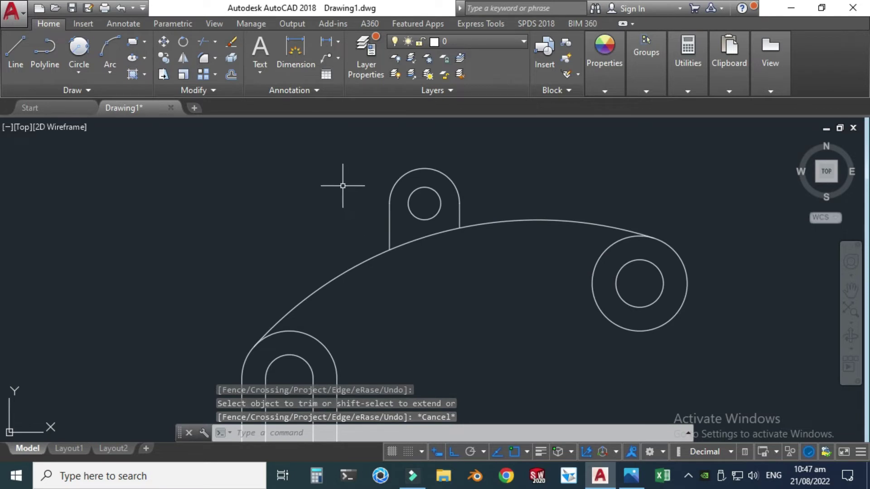
click(227, 43)
click(354, 270)
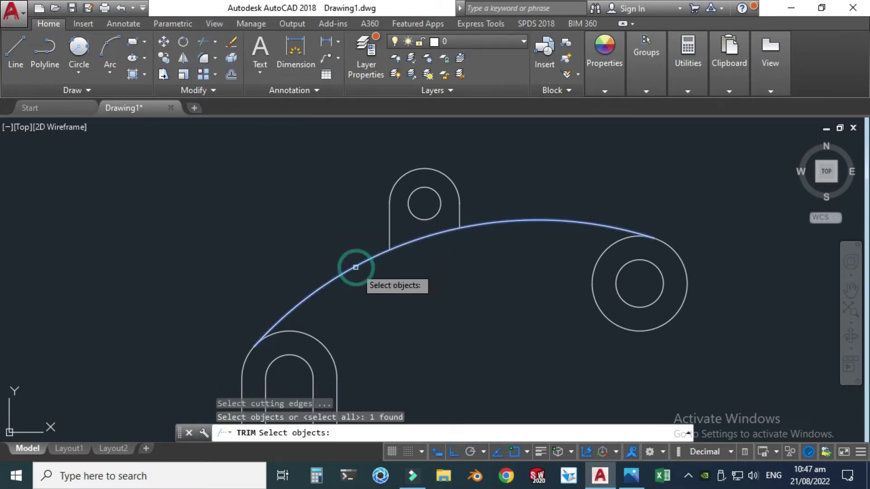
click(389, 228)
click(459, 216)
key(Return)
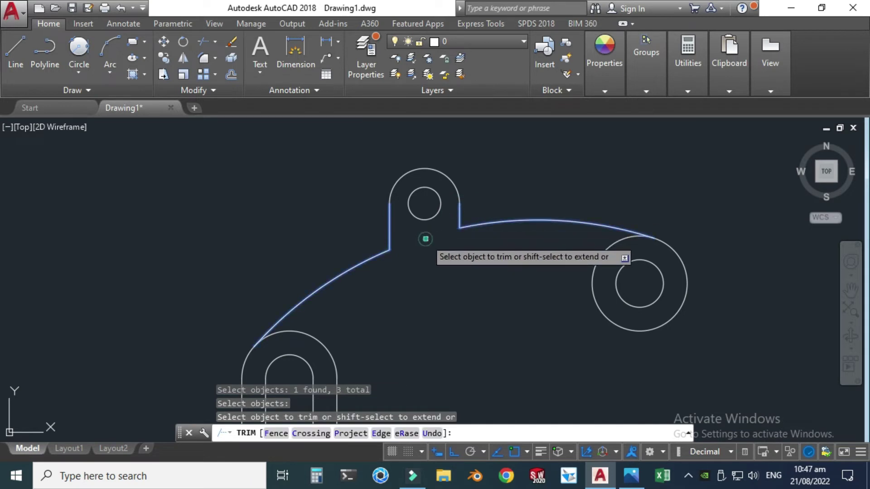
key(Escape)
scroll(369, 266, down, 2)
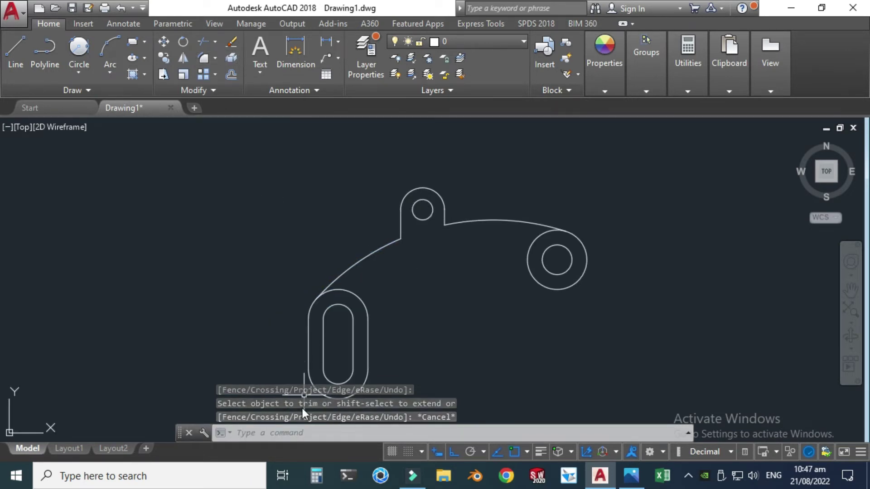
click(215, 54)
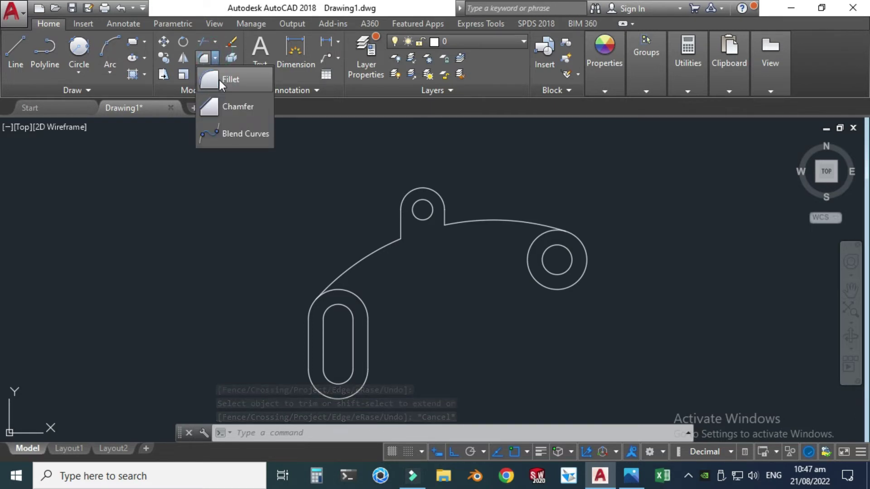
Step: Fillet the lug's left side line into the slanted curve with radius 8
click(220, 79)
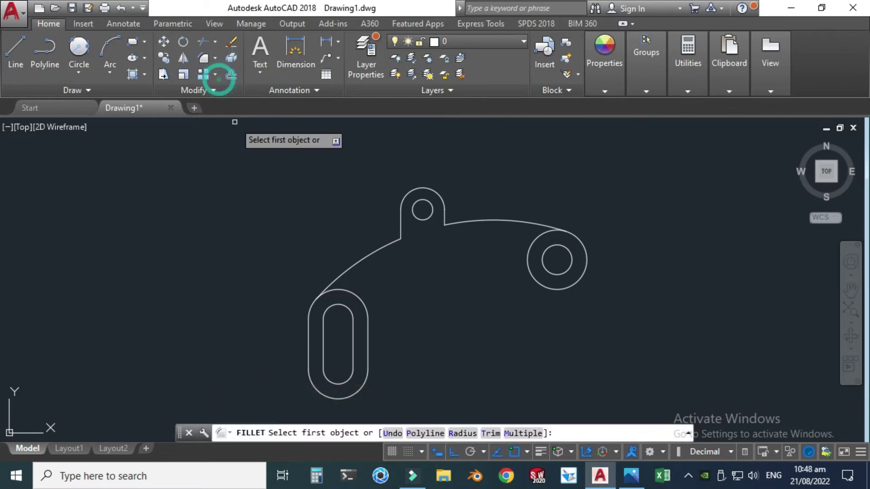
click(460, 433)
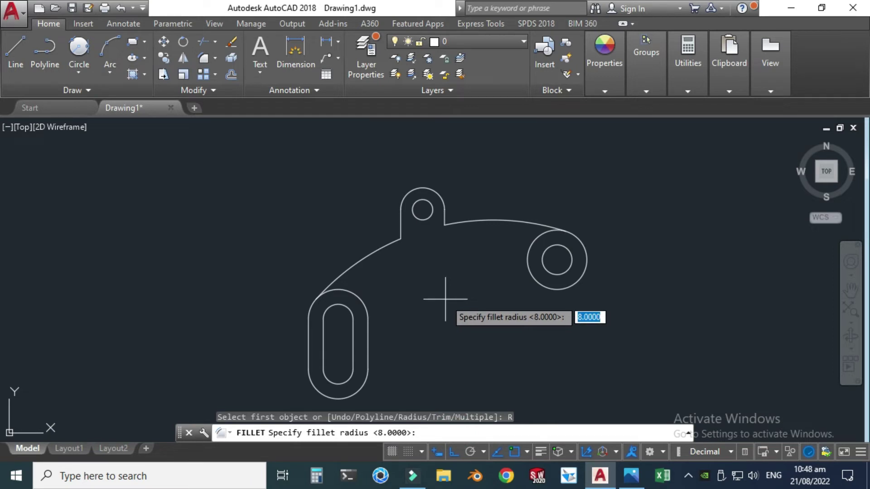
key(Return)
scroll(399, 206, up, 4)
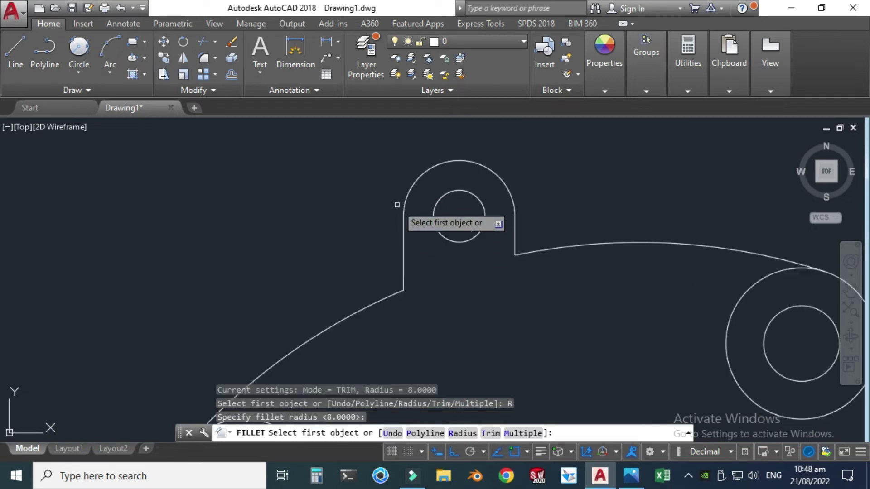
click(402, 281)
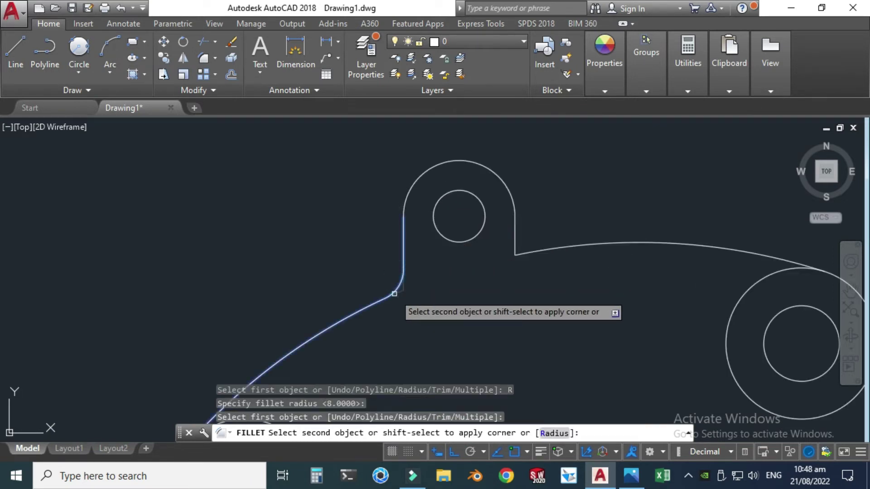
click(393, 295)
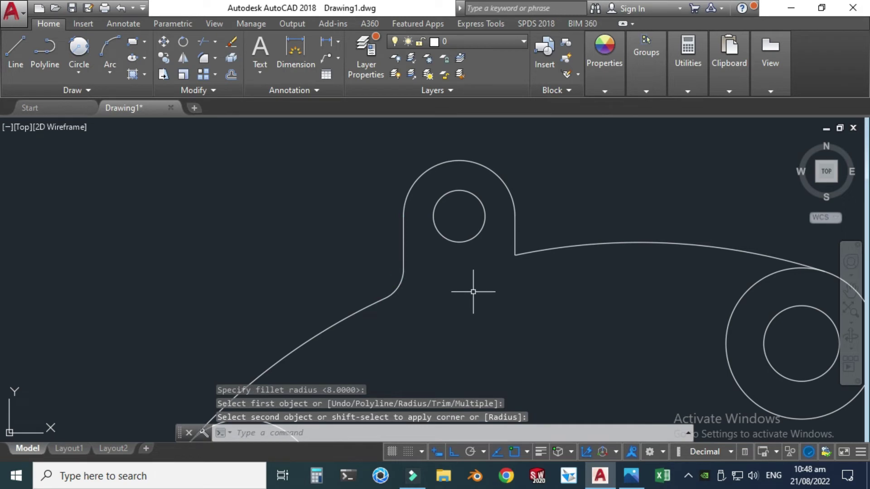
Step: Fillet the lug's right side line into the upper curve with the same R8 radius
key(Return)
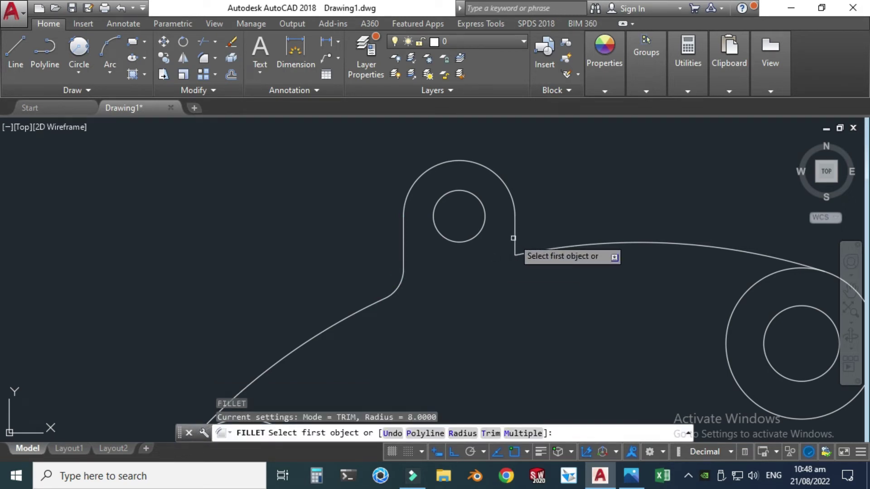
click(513, 238)
click(537, 247)
scroll(481, 236, down, 4)
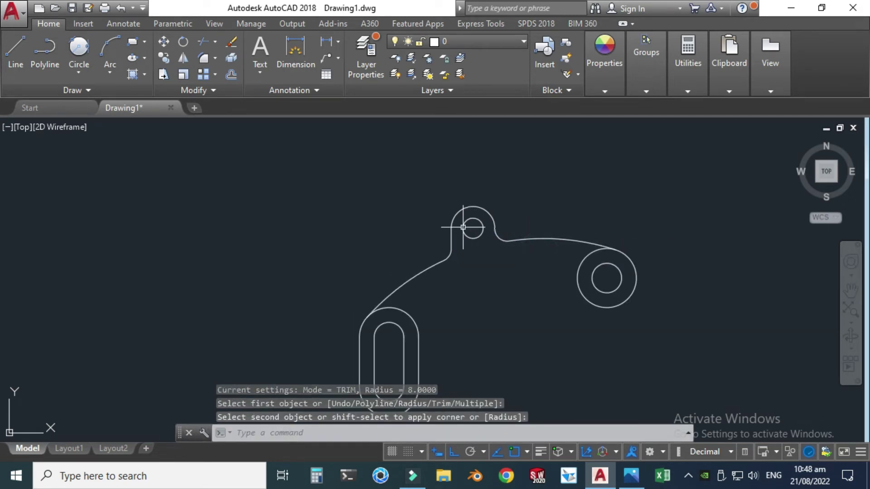
key(Escape)
scroll(388, 179, down, 2)
scroll(494, 263, up, 2)
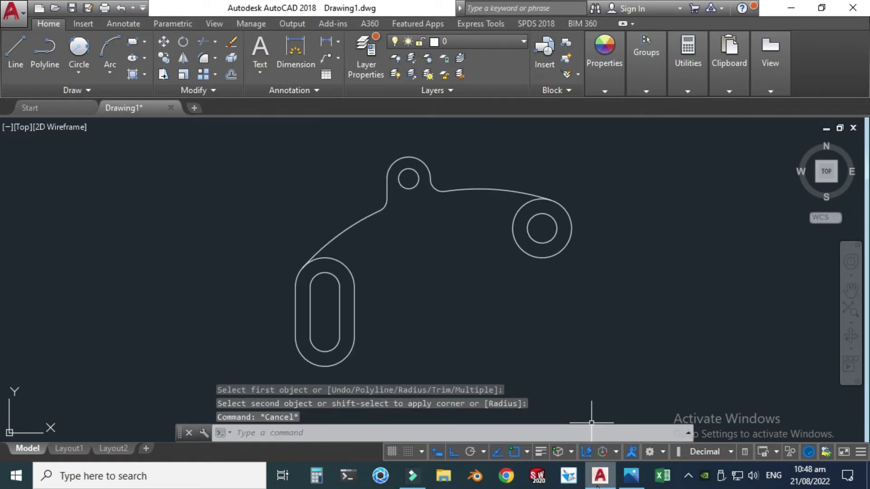
click(631, 476)
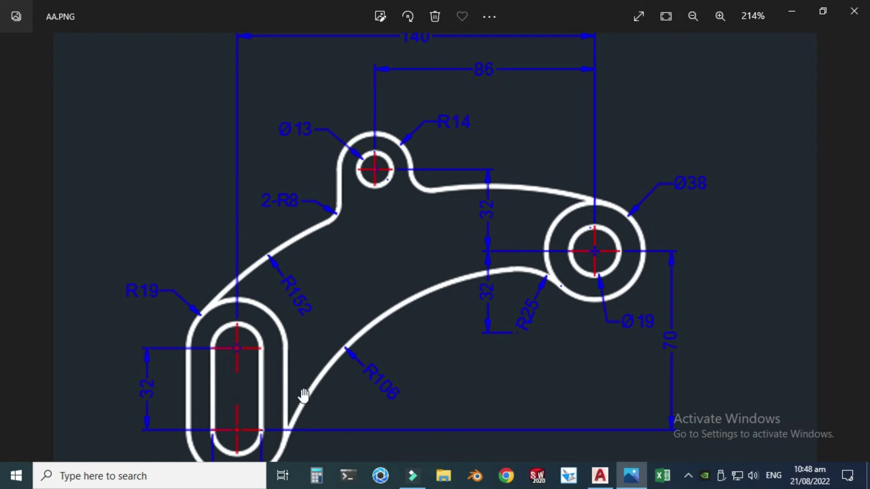
Step: Zoom and pan AA.PNG to read the 140 and 86 dimensions, then return to AutoCAD
scroll(299, 388, down, 1)
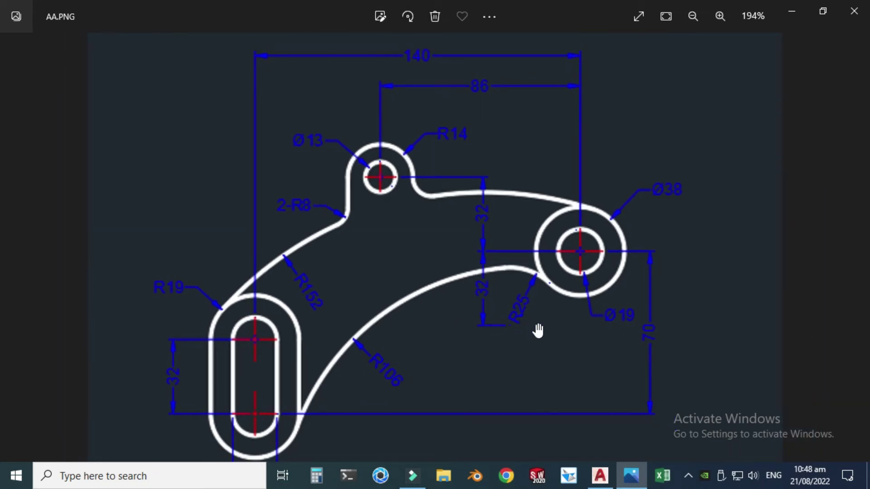
scroll(538, 331, up, 1)
scroll(548, 292, up, 3)
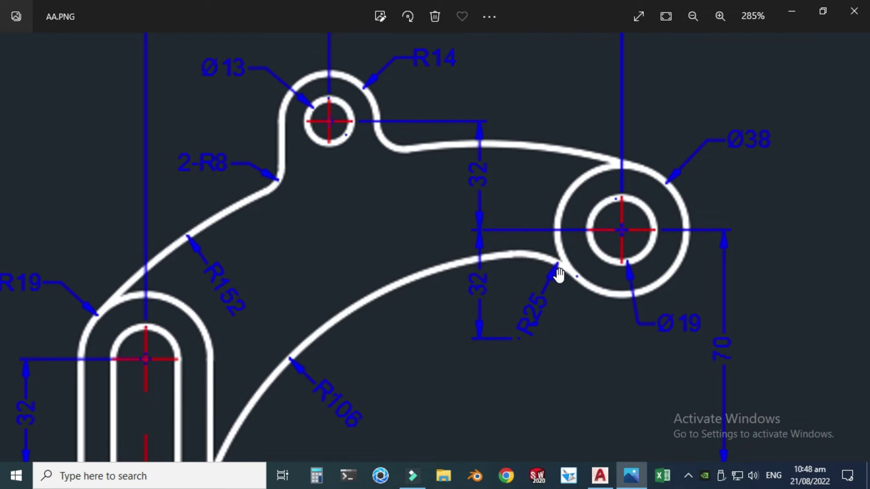
scroll(512, 239, down, 1)
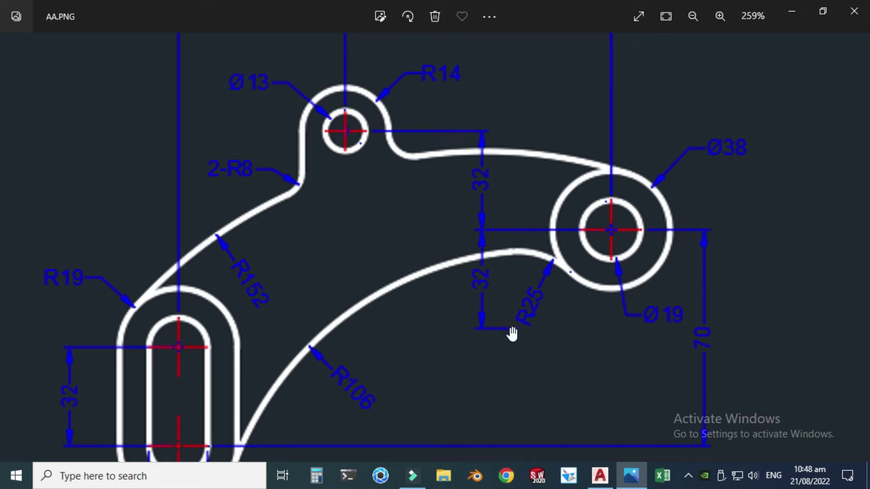
scroll(495, 299, down, 1)
drag(500, 226, 497, 262)
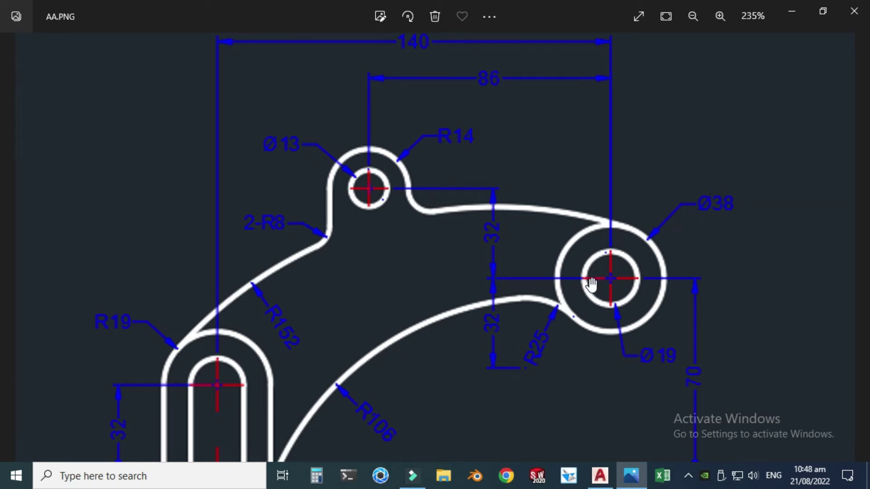
click(595, 474)
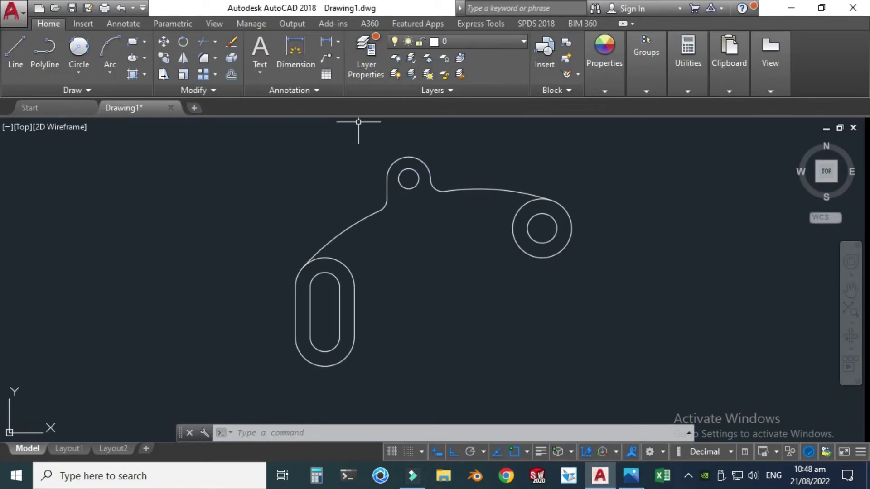
Step: Draw a horizontal line from the right circle's centre to the left of the circle
scroll(480, 179, up, 2)
click(15, 53)
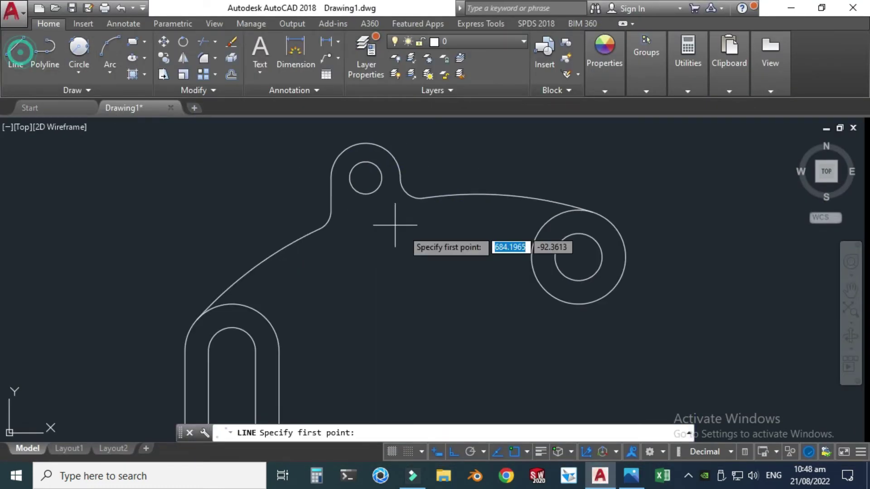
click(578, 257)
click(376, 257)
key(Escape)
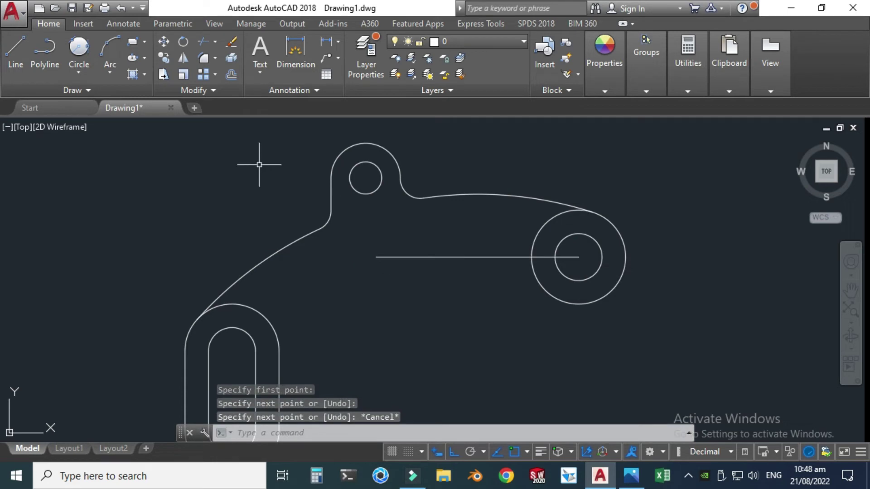
Step: Offset the horizontal line 32 units below to make a guide line
click(230, 74)
key(Return)
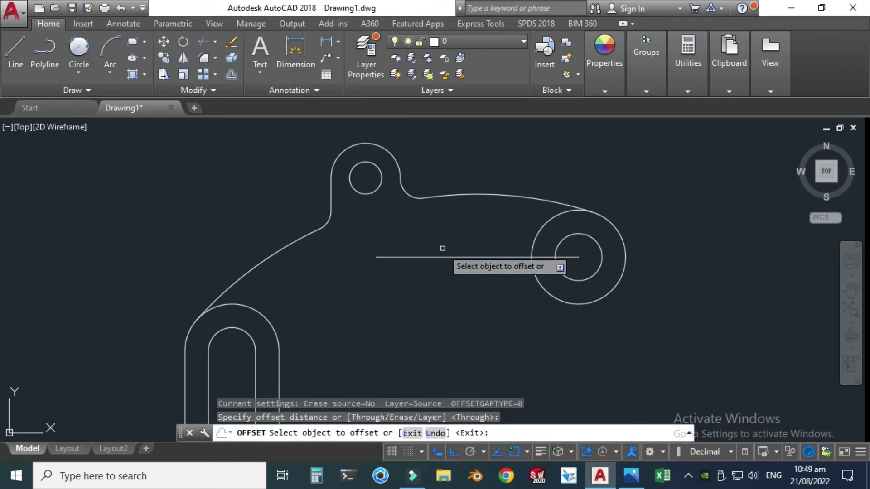
click(451, 256)
text(32)
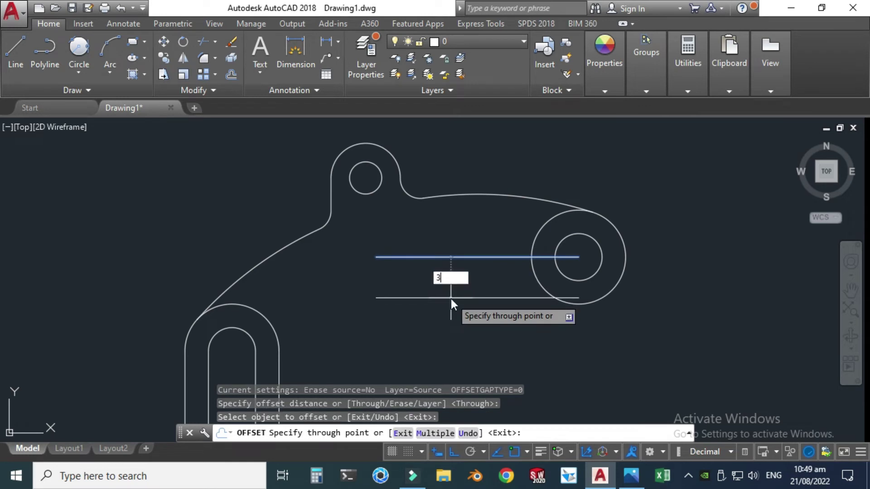
key(Return)
key(Escape)
Step: Window-select the original horizontal centre line for removal
click(445, 291)
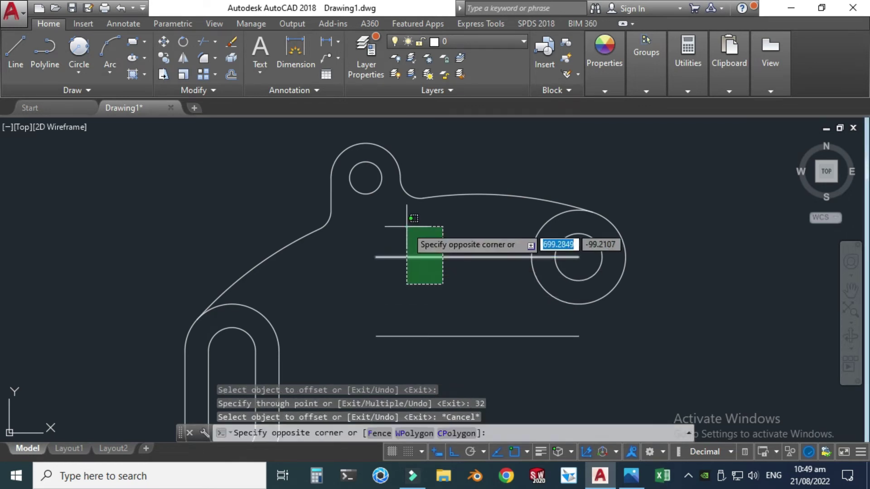
click(406, 225)
key(alt+Tab)
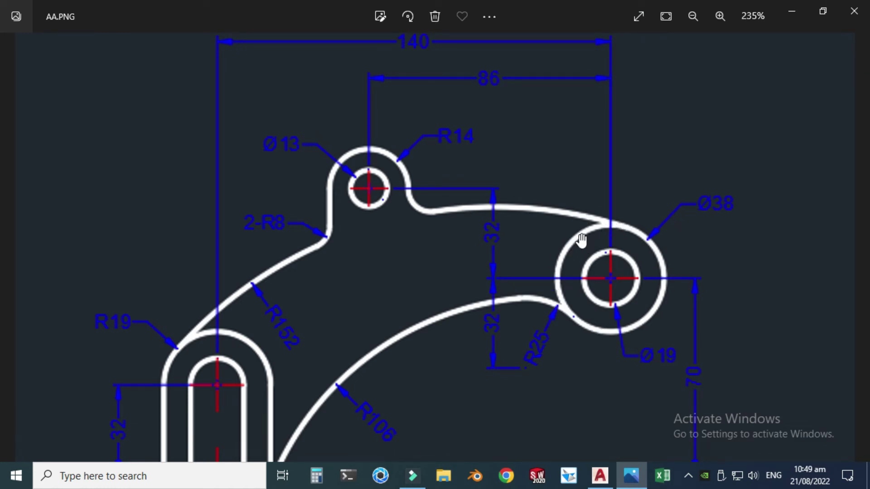
click(589, 471)
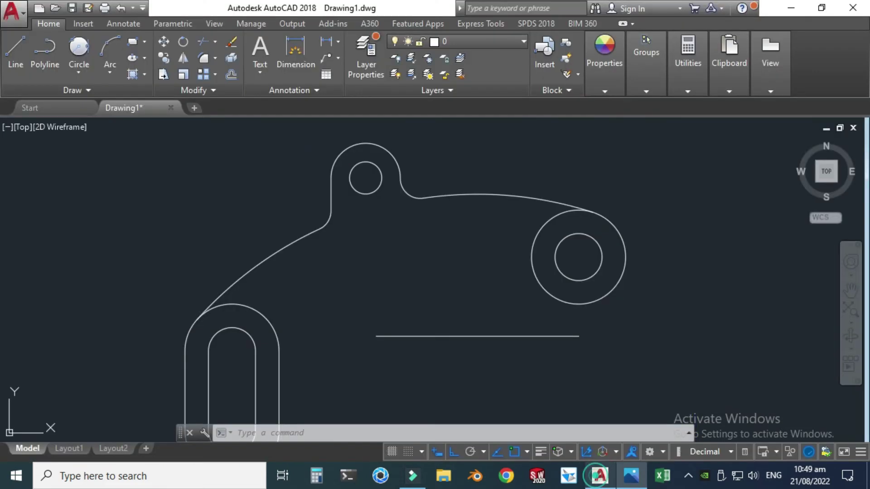
Step: Offset the right Ø38 boss's outer circle outward by 25 units
click(232, 76)
key(Return)
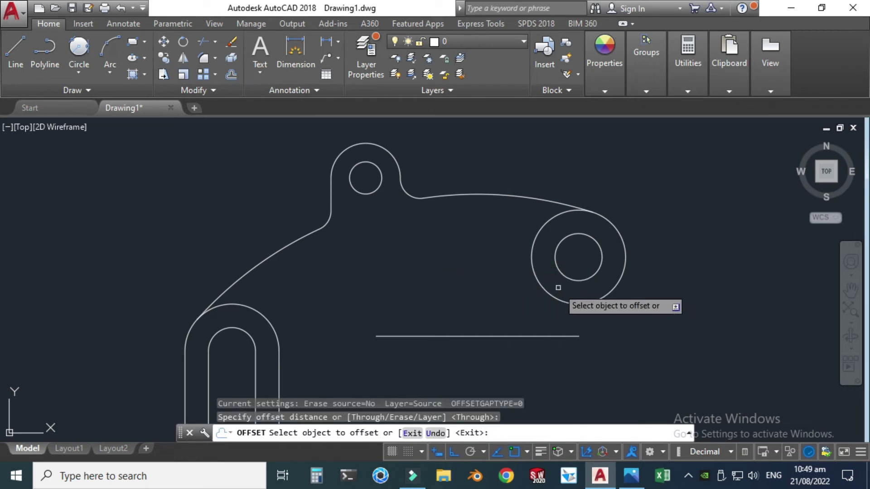
click(547, 290)
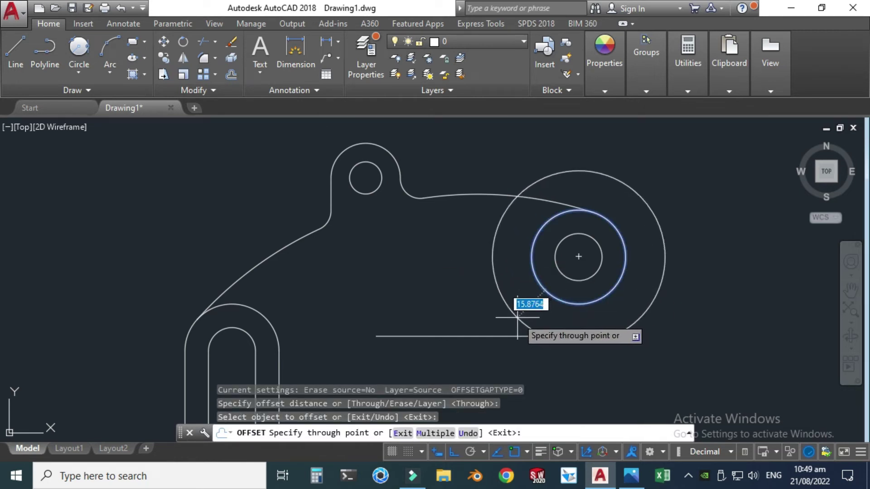
key(Return)
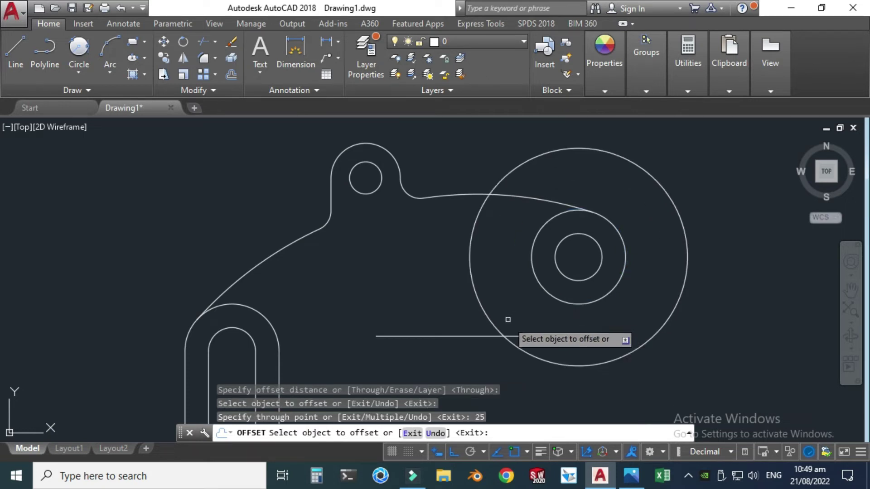
key(Escape)
scroll(503, 331, up, 4)
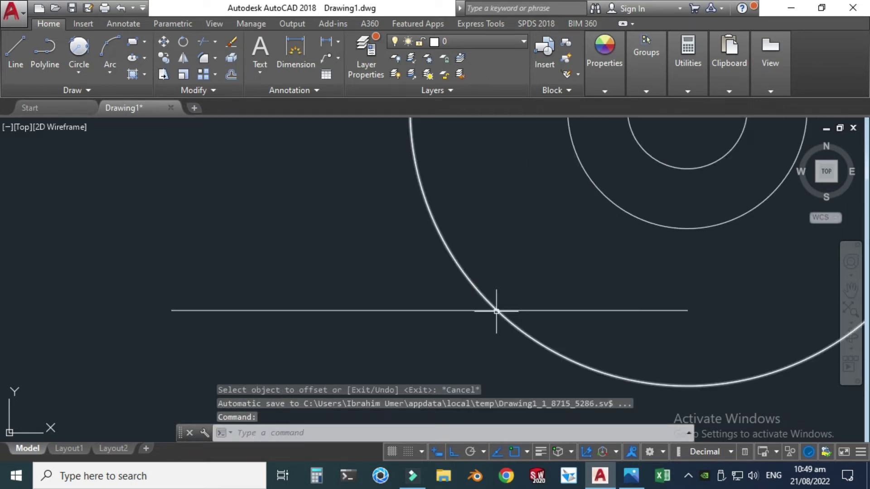
scroll(496, 305, down, 2)
scroll(497, 303, down, 2)
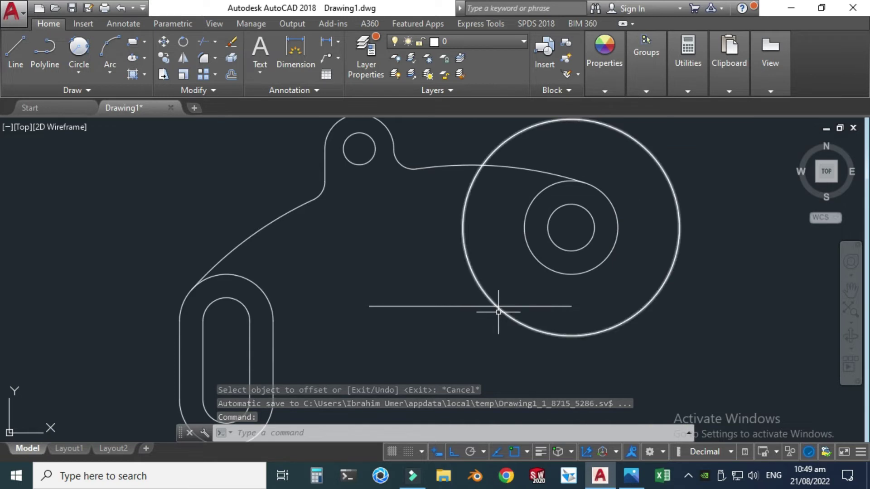
scroll(501, 301, up, 2)
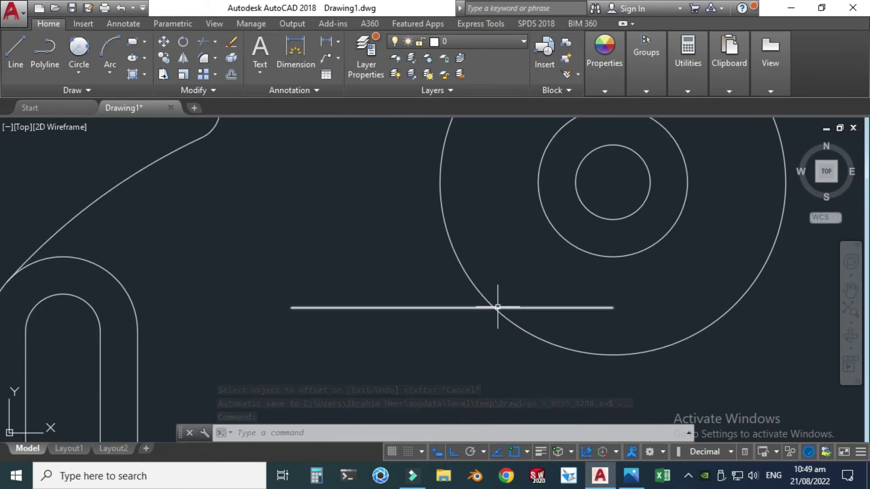
scroll(501, 311, down, 2)
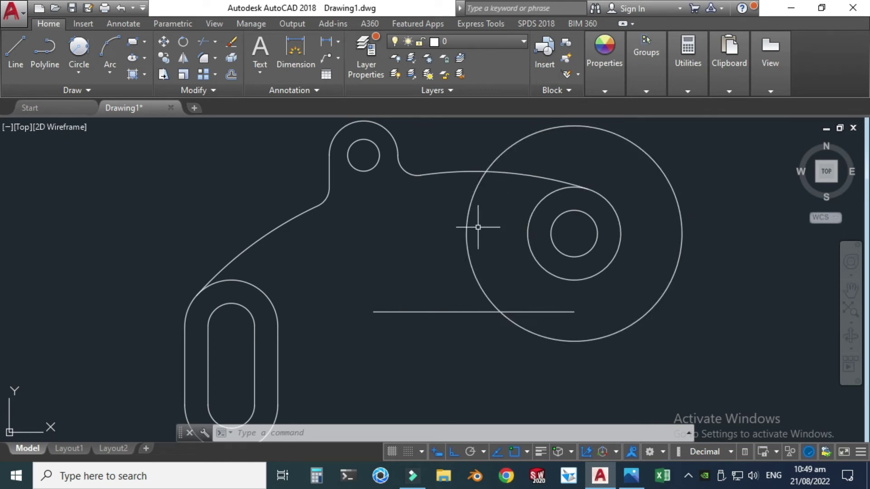
scroll(498, 317, up, 2)
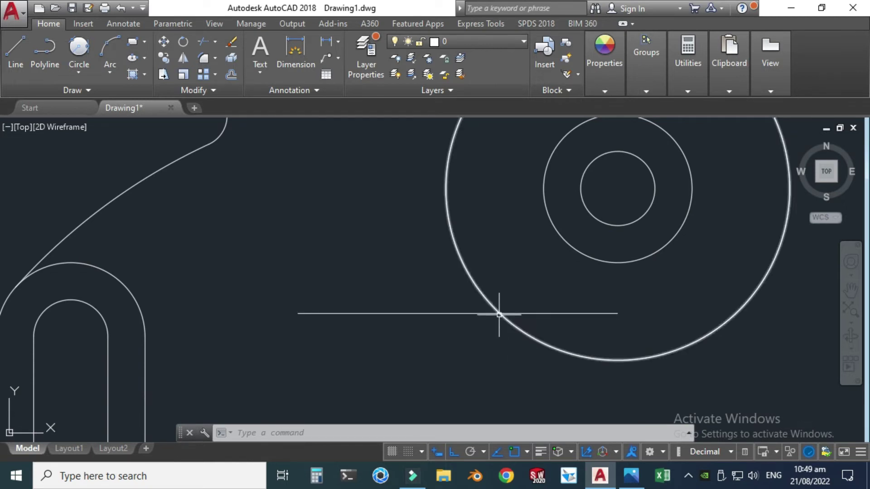
scroll(449, 253, down, 2)
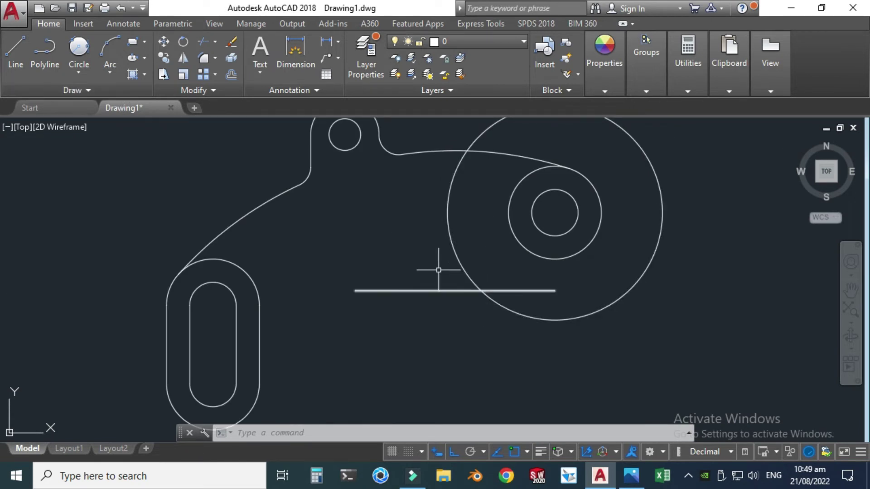
Step: Draw an R25 circle centred at the guide line's intersection with the large offset circle
click(78, 75)
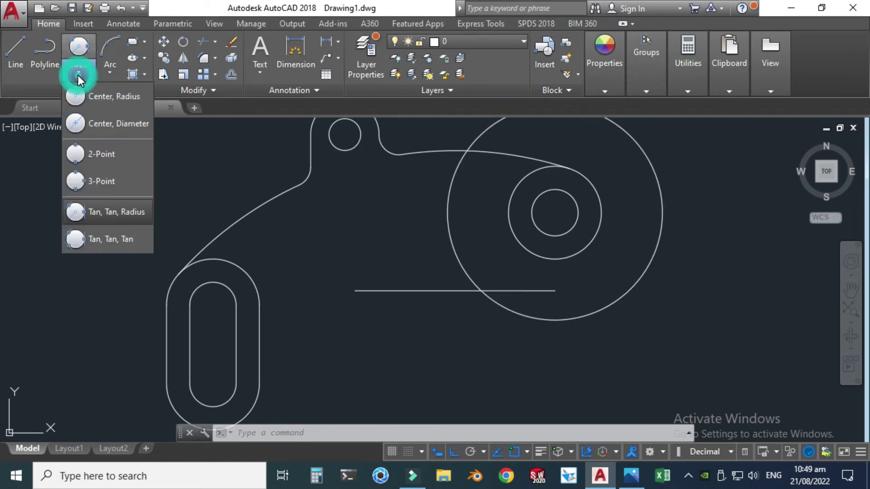
click(99, 94)
scroll(488, 283, up, 2)
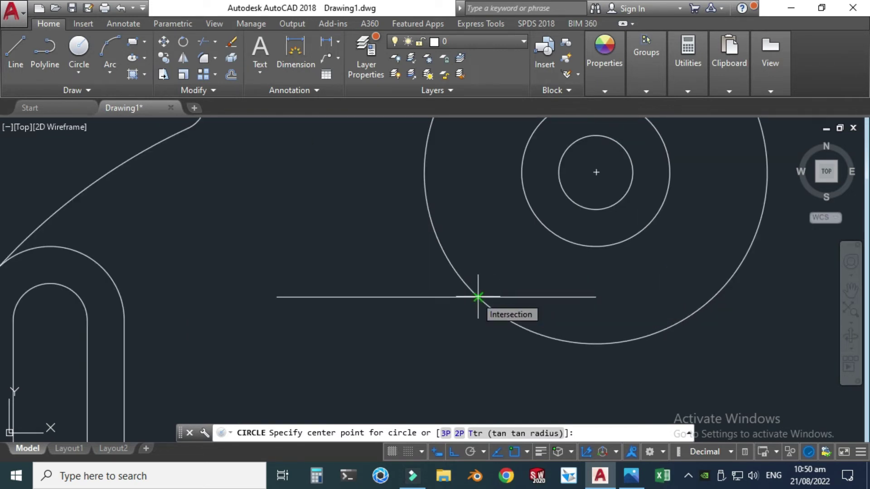
click(477, 297)
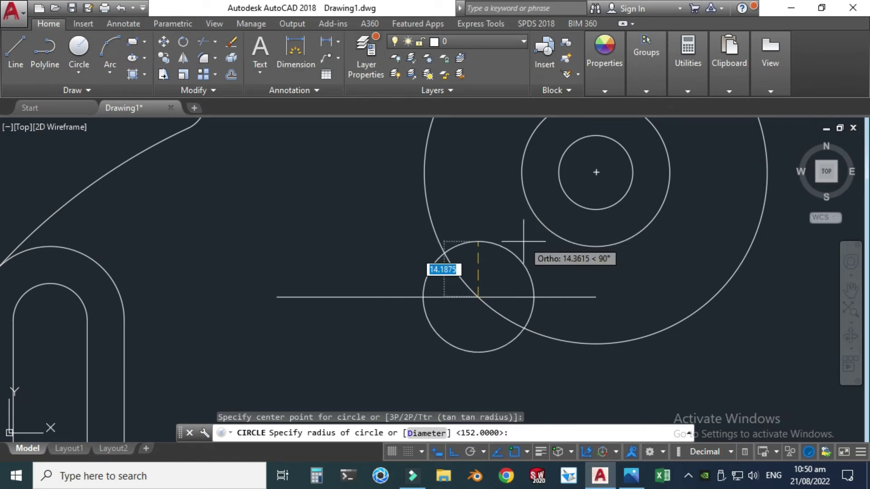
text(25)
key(Return)
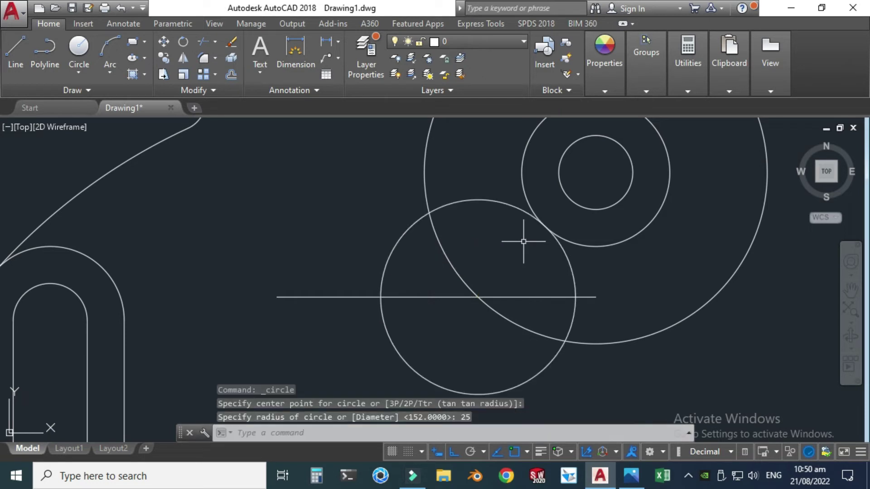
key(Escape)
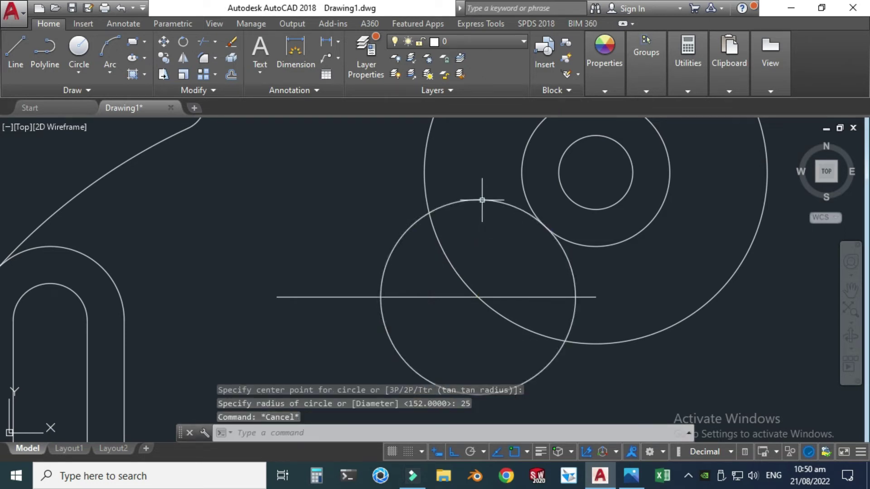
Step: Window-select the horizontal guide line
click(482, 198)
key(Escape)
scroll(474, 218, down, 4)
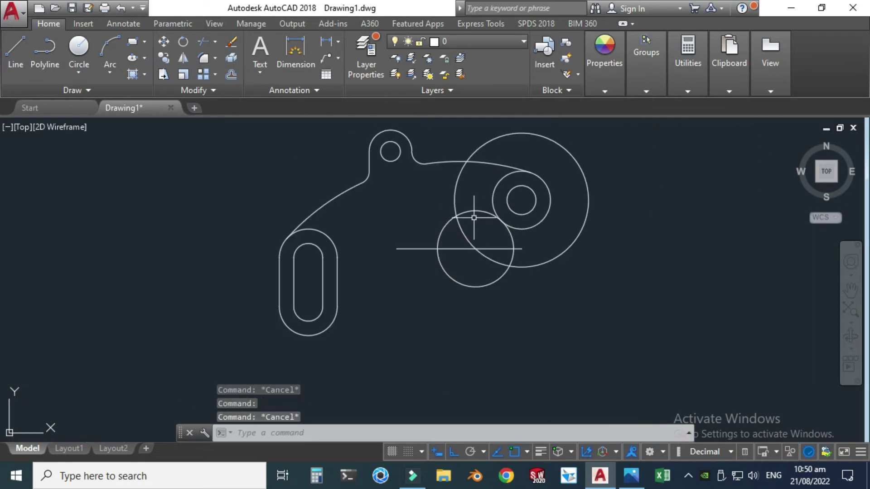
scroll(413, 263, up, 4)
click(408, 295)
click(325, 247)
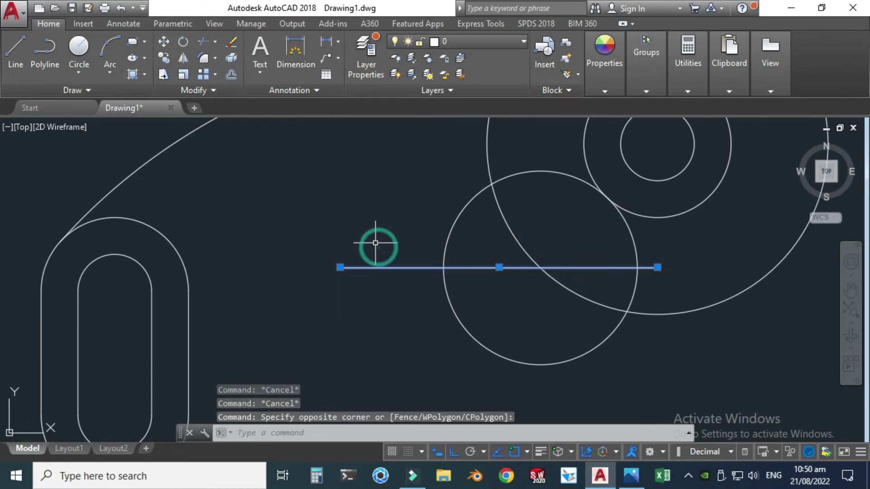
Step: Erase the horizontal guide line and the large offset circle
key(Delete)
scroll(441, 309, down, 2)
click(635, 314)
click(608, 270)
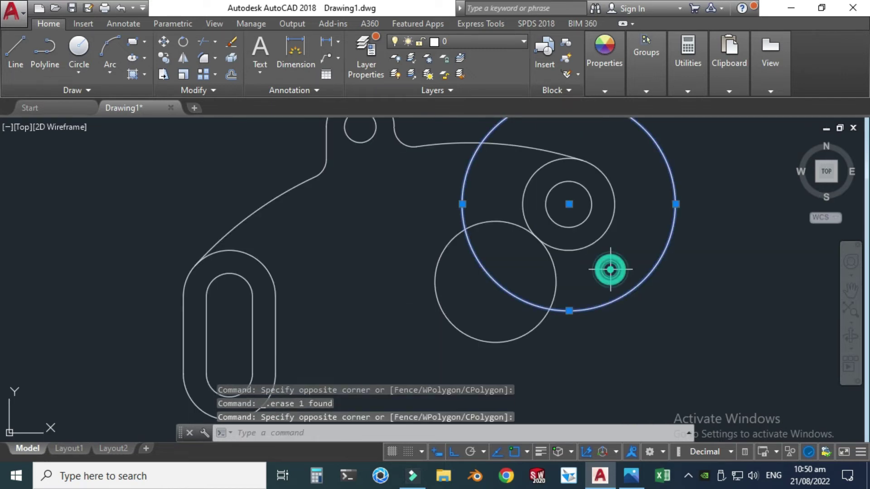
key(Delete)
scroll(584, 280, down, 5)
scroll(457, 227, up, 2)
Step: Show the AA.PNG reference and pan to its lower part of the bracket
click(631, 476)
scroll(357, 295, down, 2)
drag(365, 398, 350, 332)
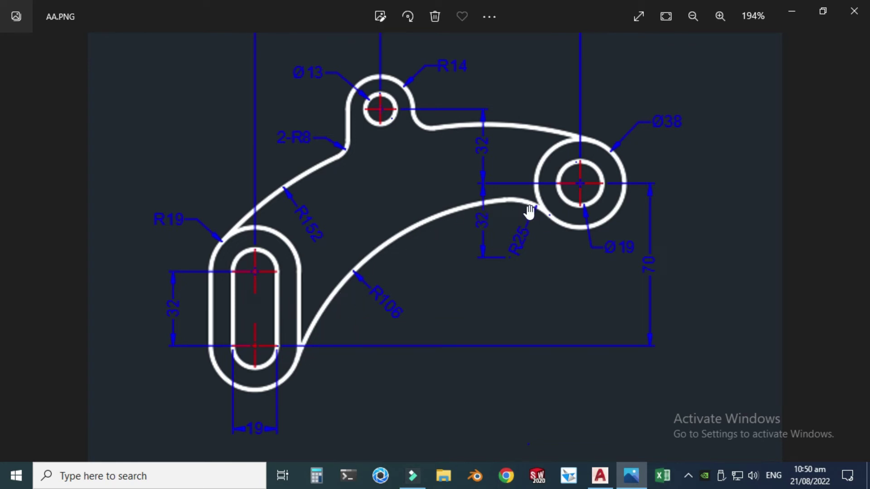
Step: Bring Drawing1.dwg back to the front in AutoCAD
click(605, 477)
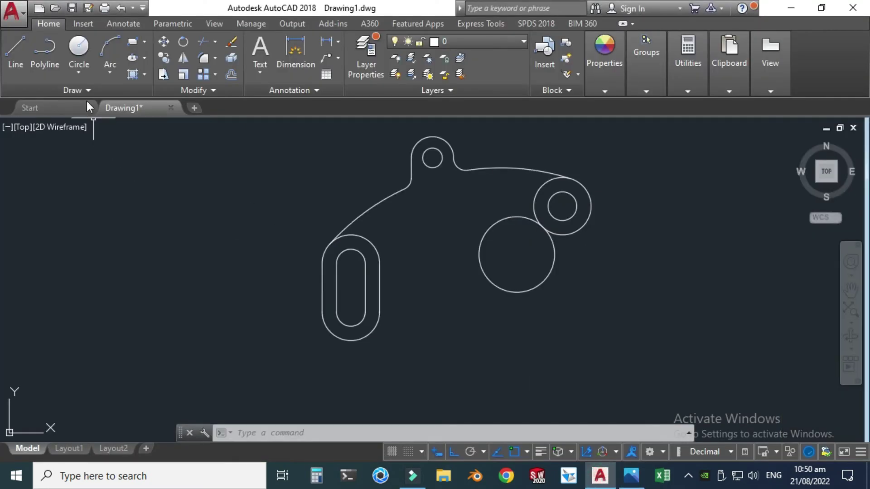
Step: Draw a Tan, Tan, Radius circle of radius 106 touching the R25 circle and the slot's outer arc
click(75, 76)
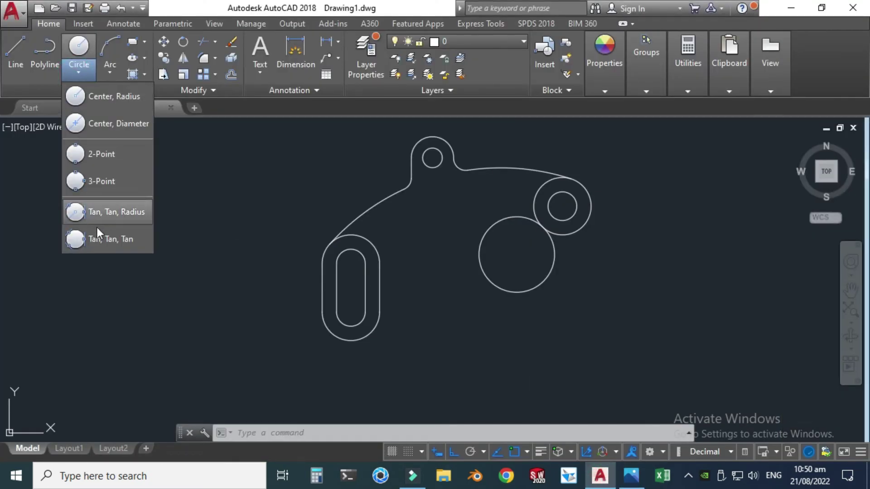
click(107, 214)
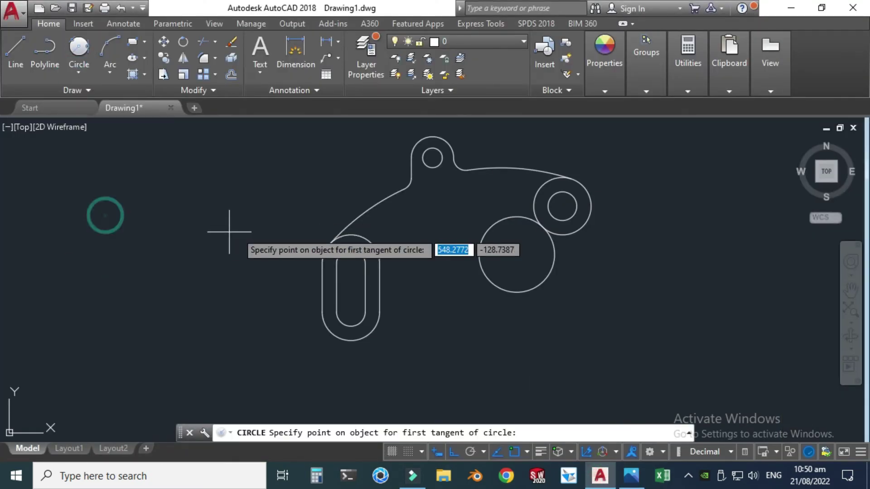
scroll(359, 204, up, 2)
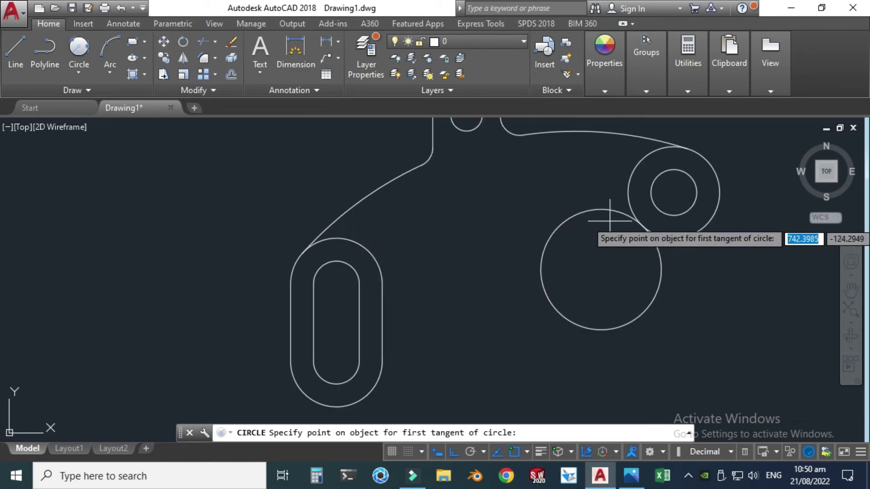
click(598, 207)
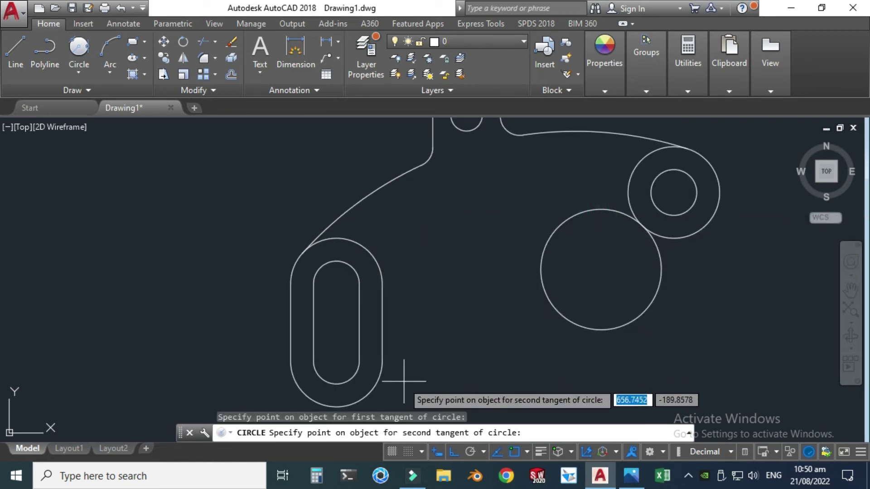
click(368, 388)
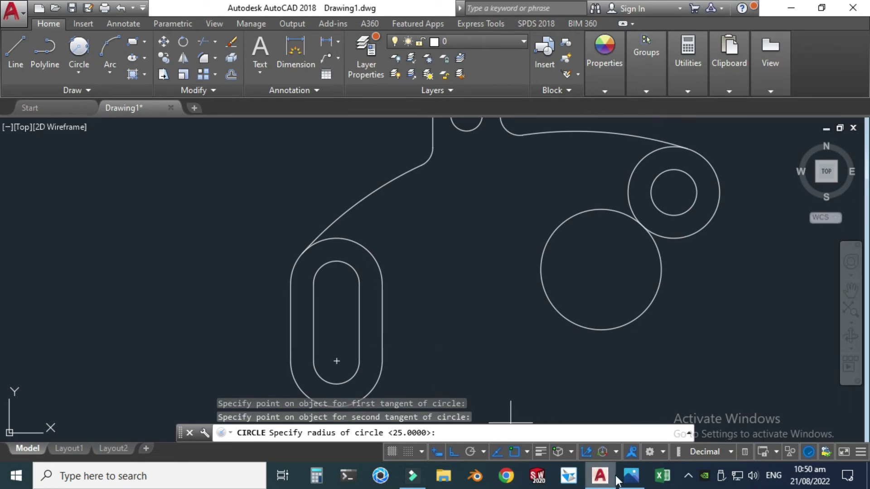
click(631, 480)
click(631, 483)
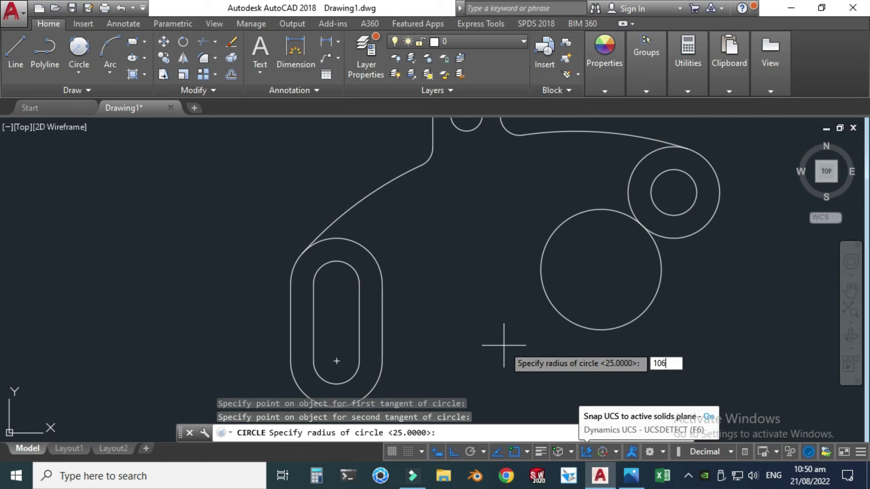
text(106)
key(Return)
scroll(477, 258, down, 3)
key(Escape)
scroll(576, 161, up, 2)
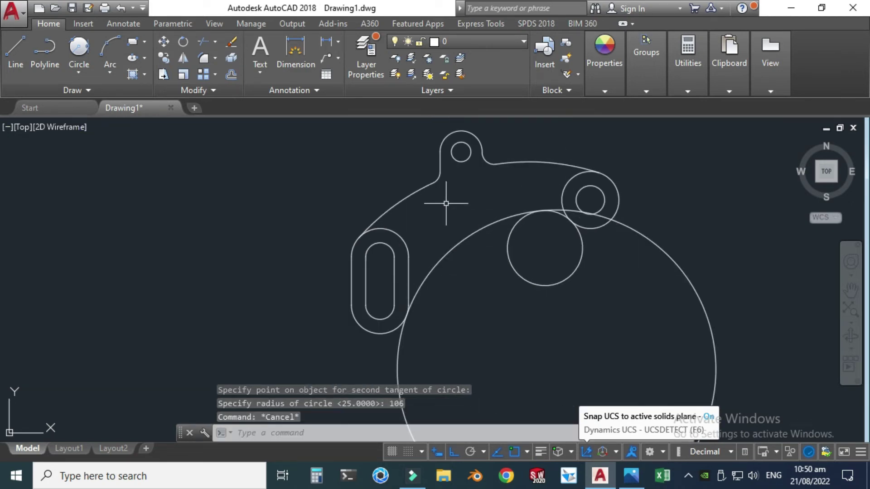
Step: Start TRIM with the R106 circle, the slot's lower arc and the three boss circles as cutting edges
click(214, 41)
click(216, 61)
click(397, 362)
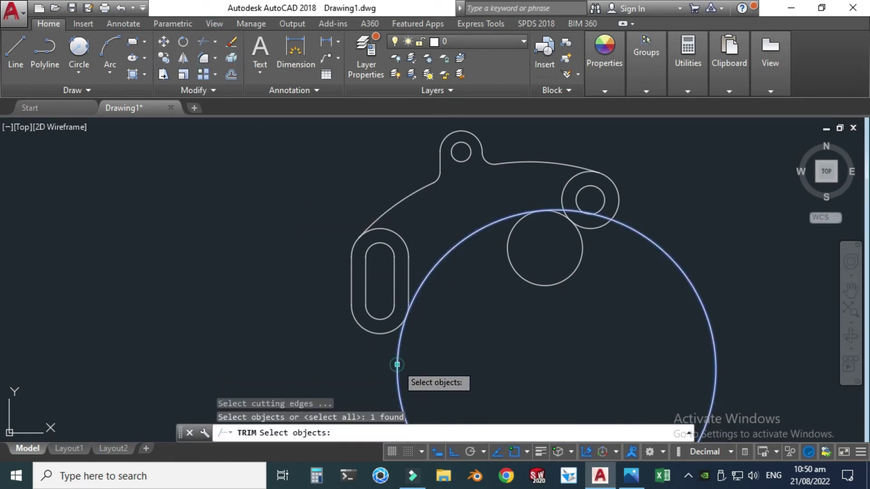
click(392, 331)
scroll(411, 303, up, 4)
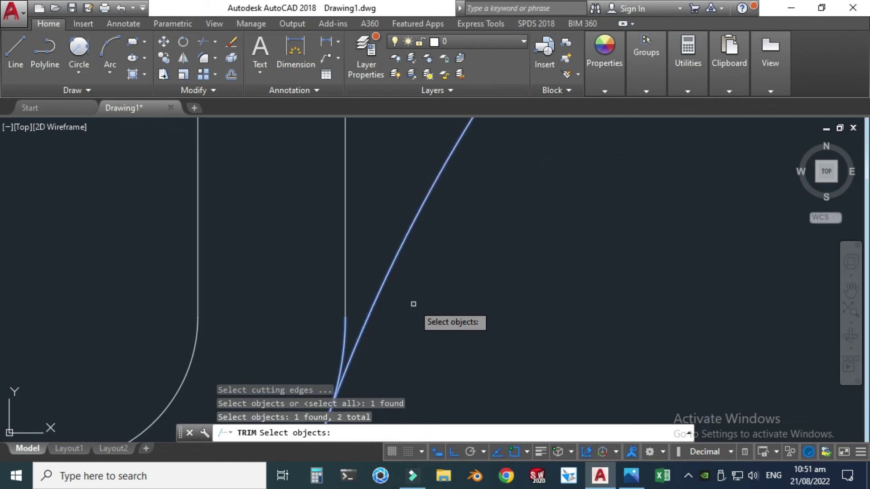
scroll(460, 268, down, 5)
scroll(486, 237, up, 5)
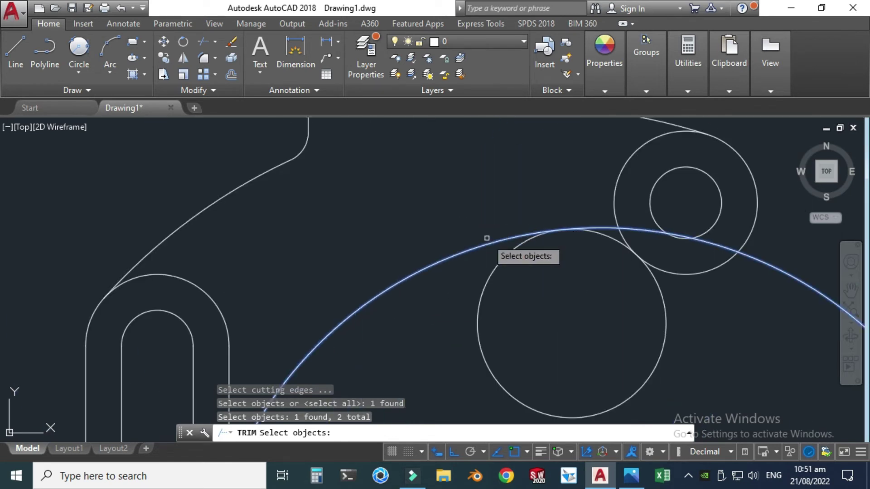
click(500, 264)
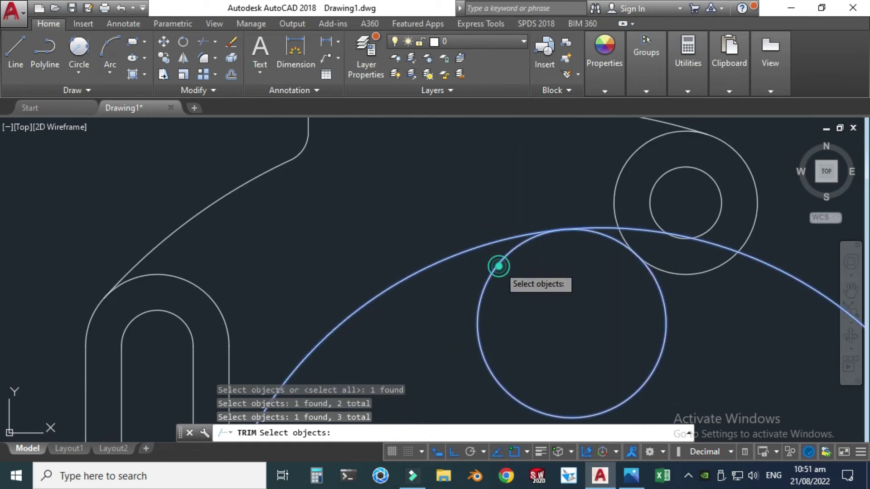
click(662, 270)
click(697, 237)
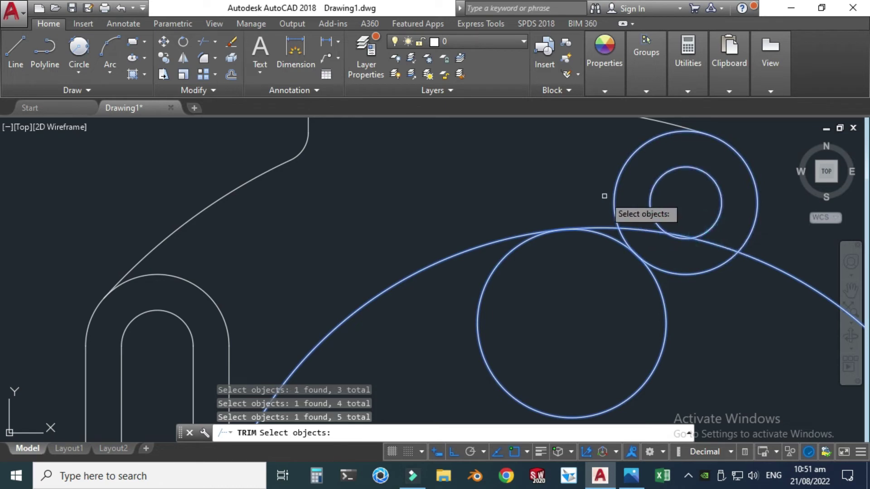
key(Return)
Step: Trim away the middle circle and the big circle's right-hand arc at the boss
scroll(527, 168, down, 2)
click(508, 296)
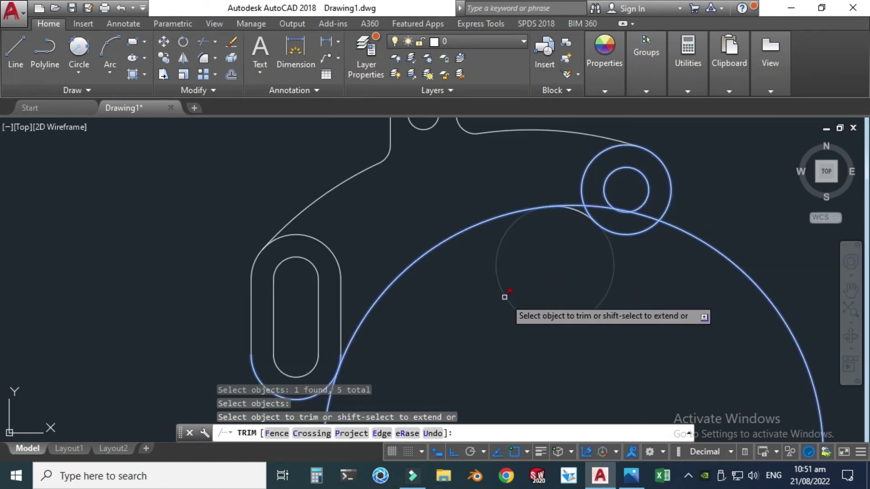
click(509, 297)
click(710, 249)
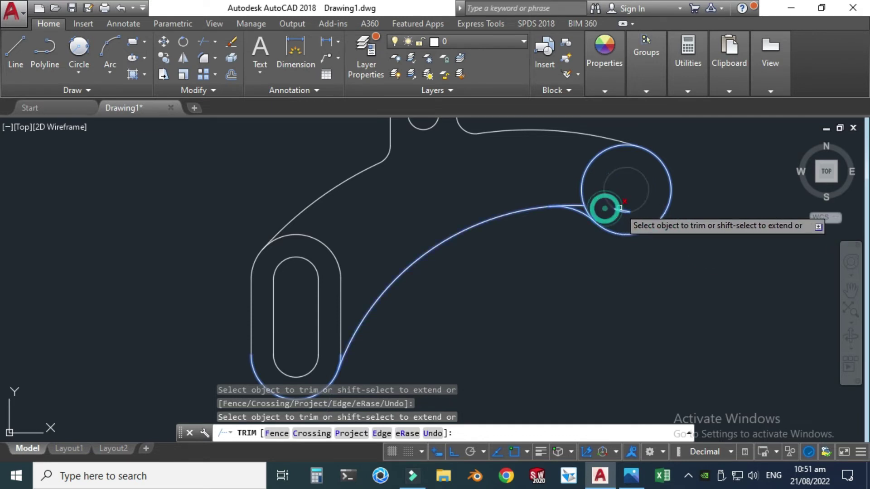
scroll(609, 213, up, 5)
scroll(616, 217, down, 6)
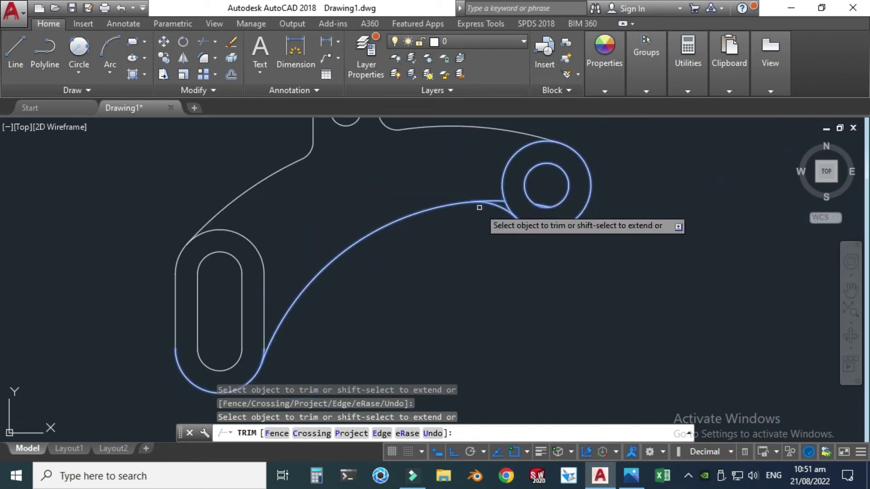
scroll(453, 204, up, 4)
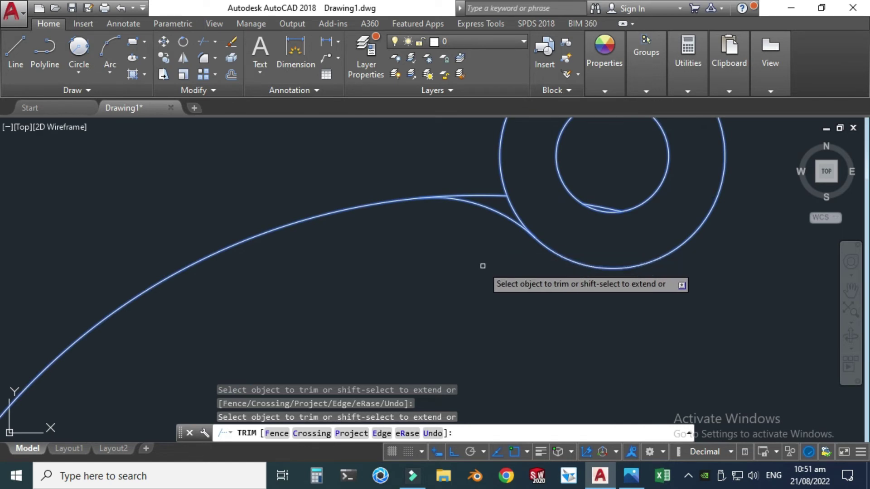
scroll(480, 218, up, 2)
scroll(453, 226, down, 3)
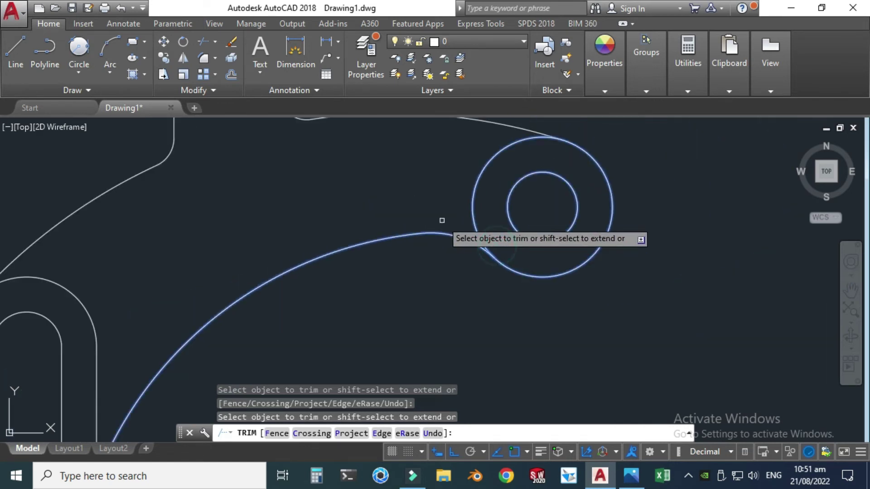
key(Escape)
scroll(527, 231, up, 6)
key(Escape)
Step: Erase the small leftover segment inside the boss
click(557, 260)
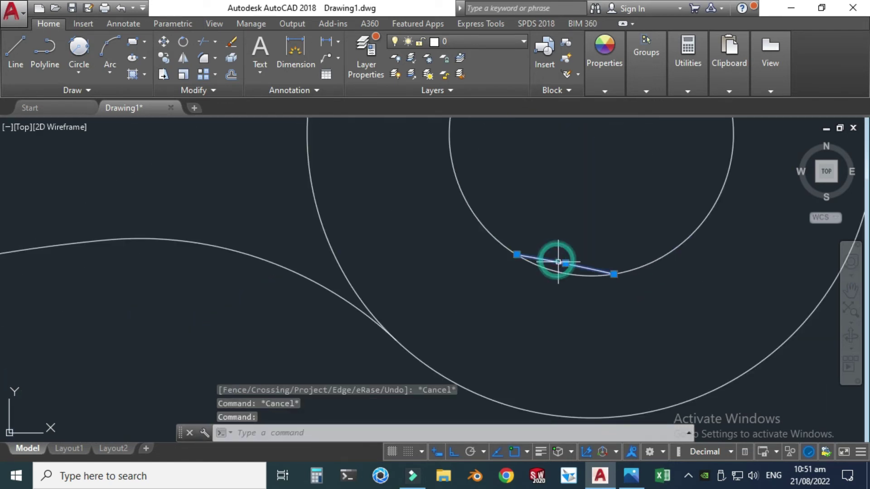
key(Delete)
scroll(560, 217, down, 6)
Step: Turn on lineweight display so the bracket outline draws with heavy lines
middle_drag(421, 223, 423, 217)
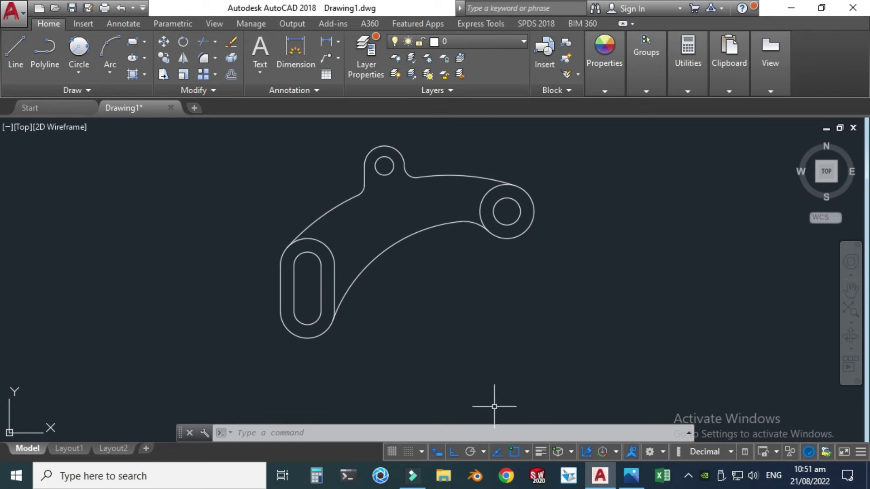
click(527, 452)
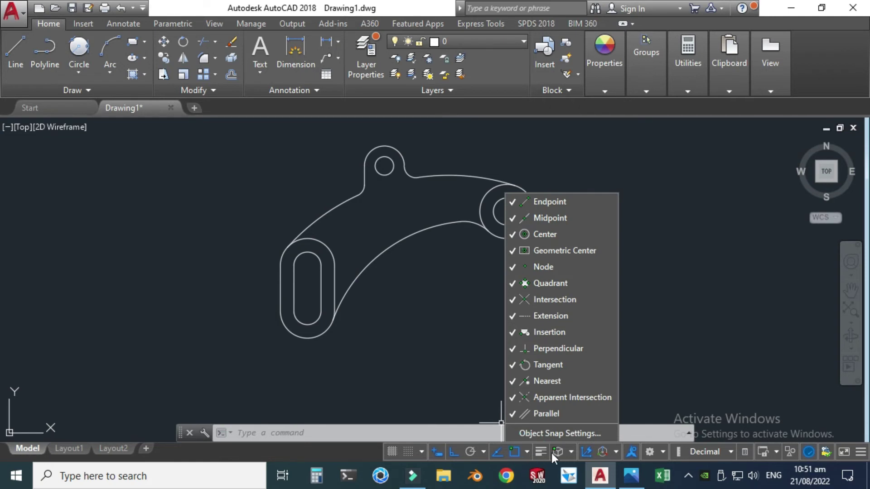
click(544, 454)
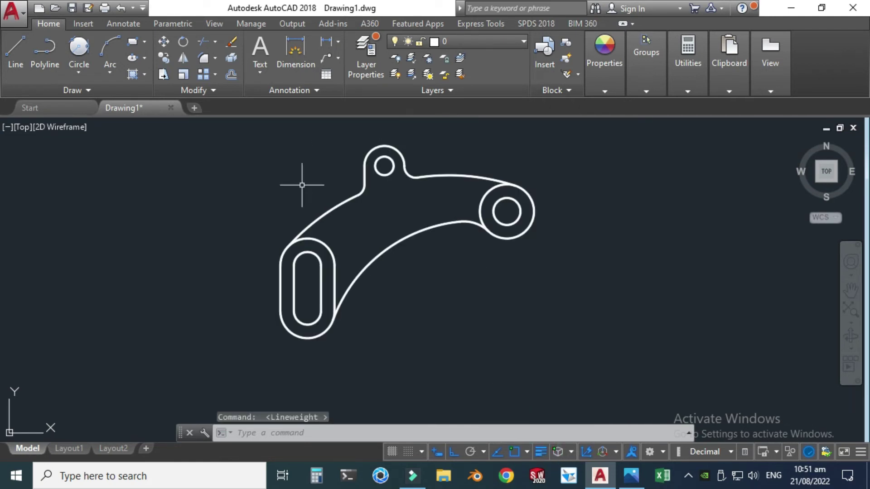
scroll(356, 165, up, 2)
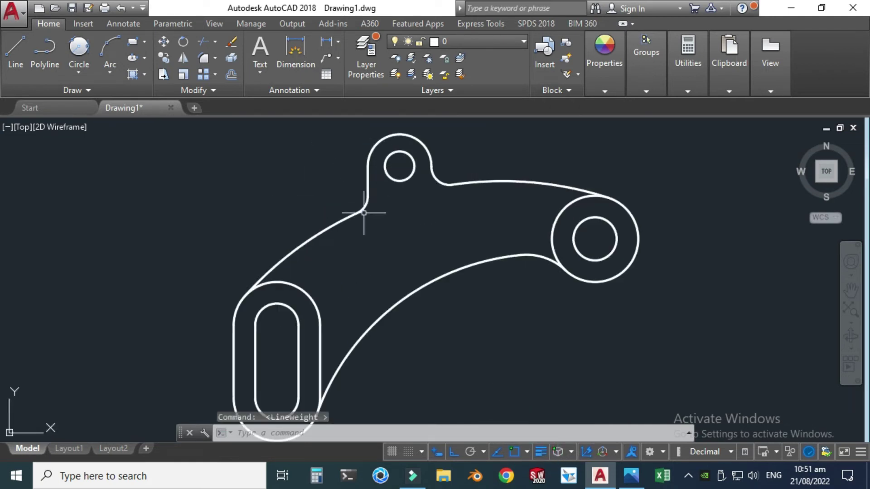
Step: Check the 0.30 mm lineweight in the Layer Properties Manager
click(365, 58)
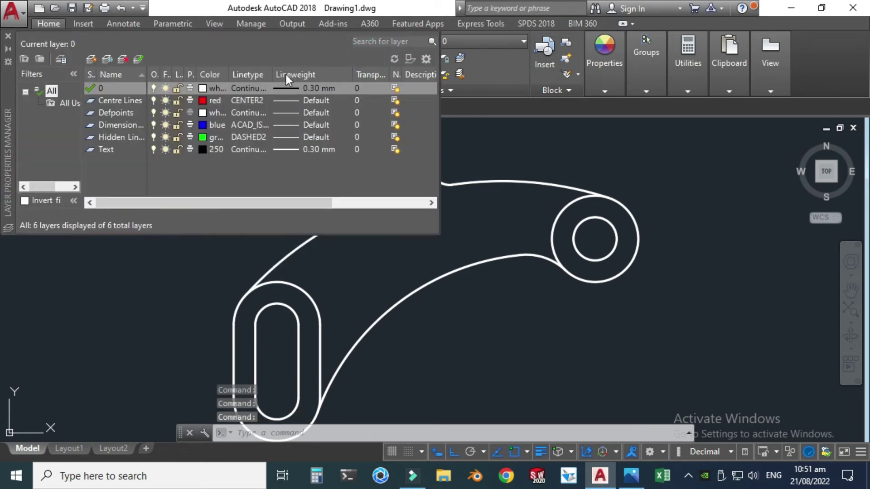
click(549, 132)
key(Escape)
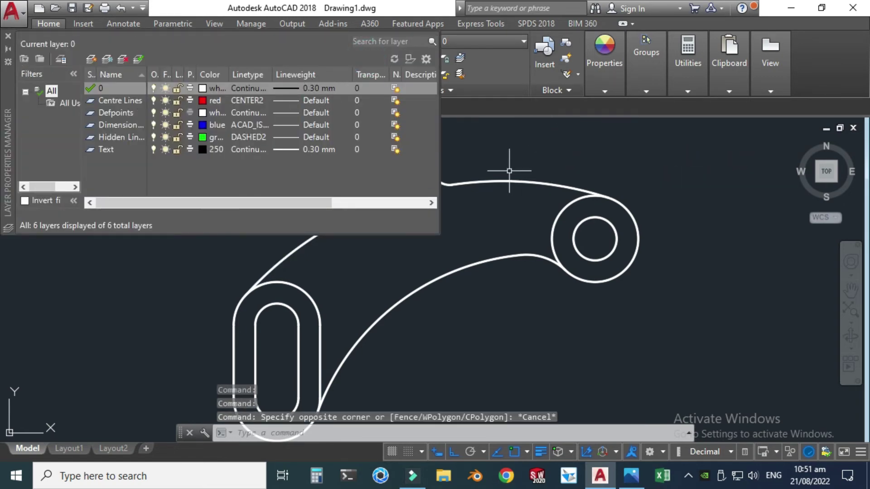
scroll(400, 311, down, 3)
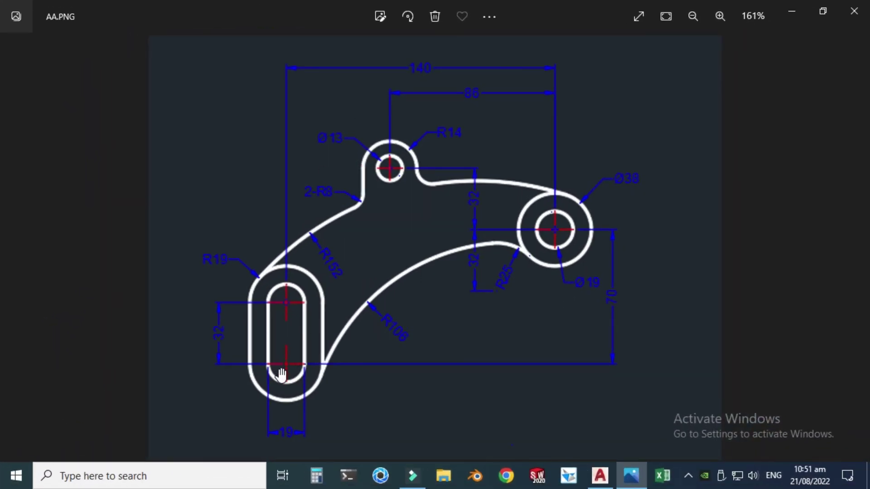
Step: Try center marks on the small upper circle and right boss, then undo them
click(628, 477)
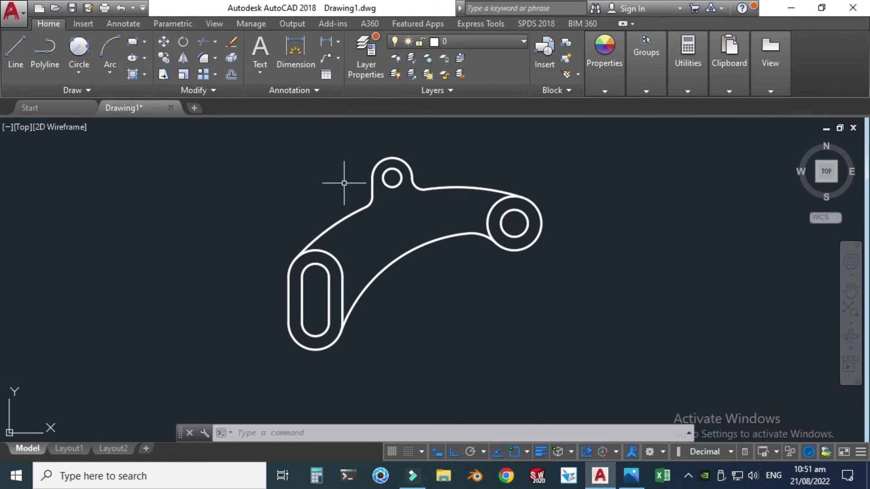
click(128, 24)
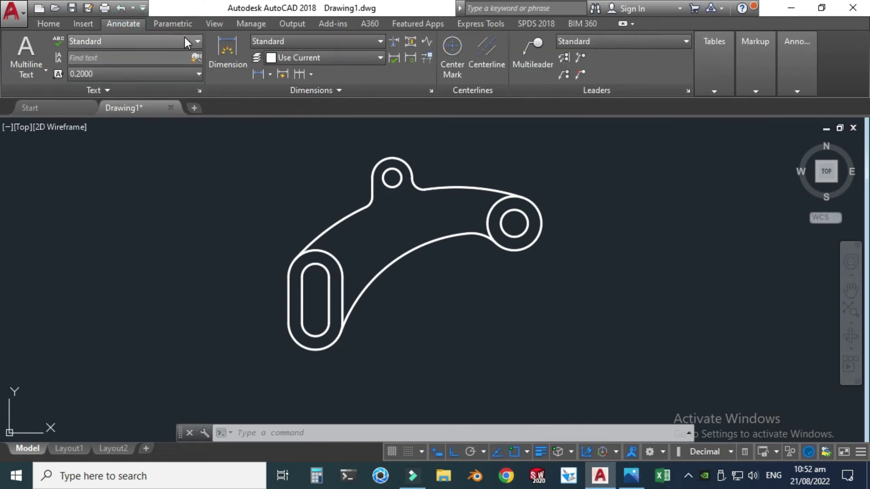
click(455, 65)
scroll(373, 122, up, 2)
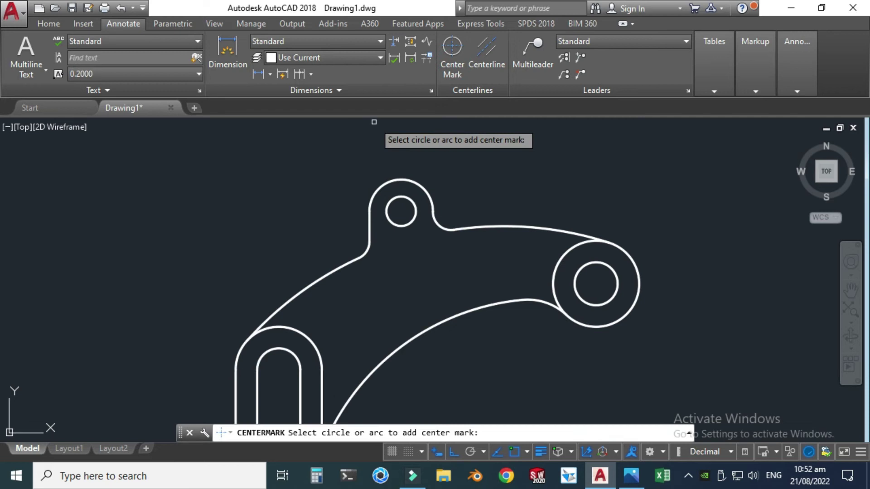
click(398, 223)
click(578, 299)
scroll(385, 170, down, 2)
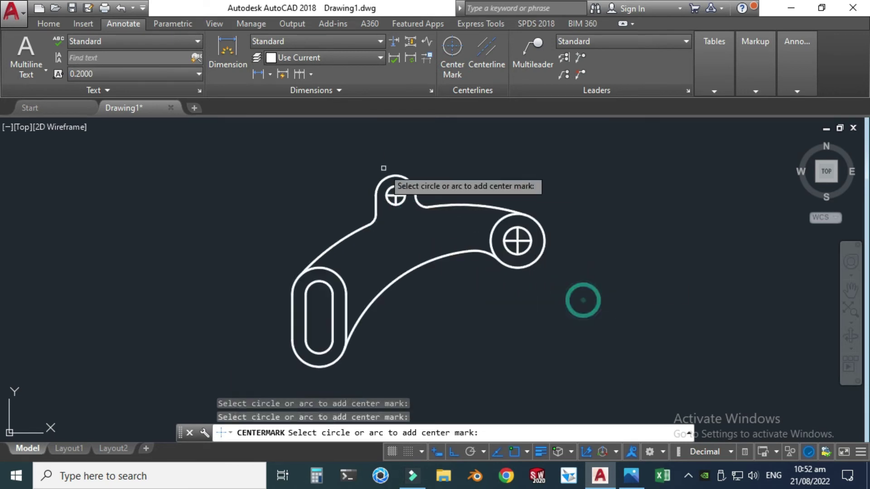
click(353, 260)
key(ctrl+z)
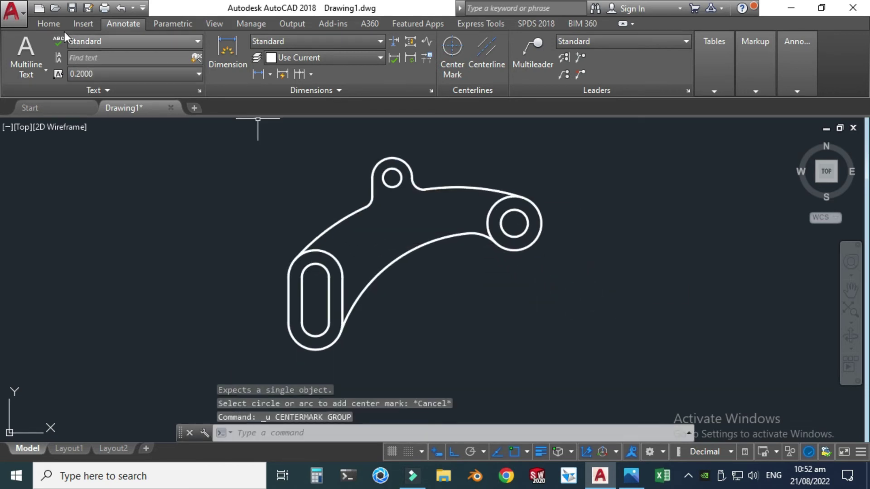
Step: Make Centre Lines the current layer from the Home layer dropdown
click(45, 22)
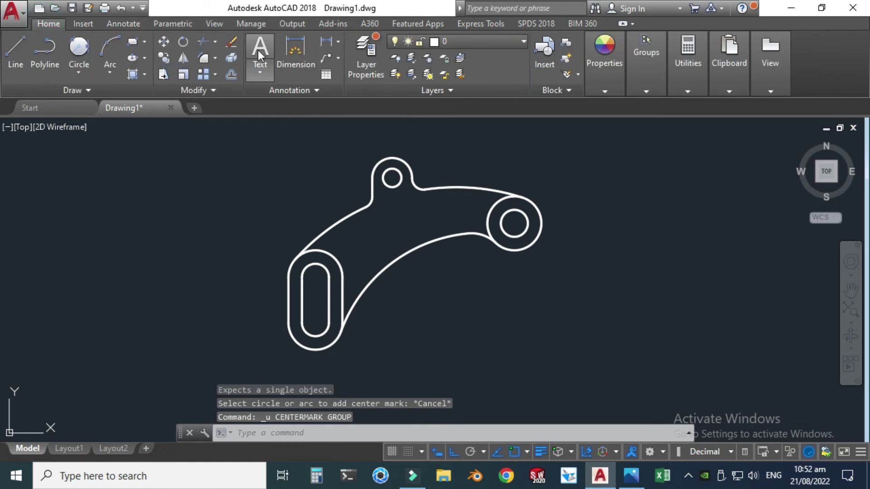
click(450, 41)
click(461, 75)
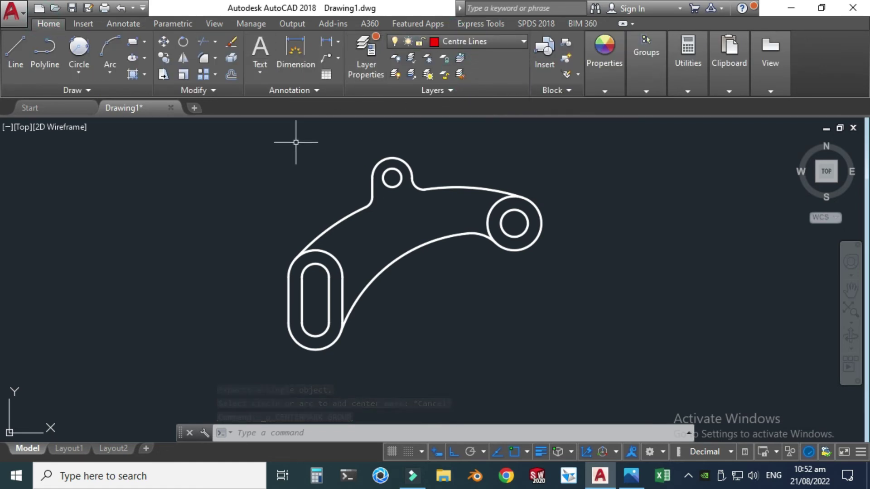